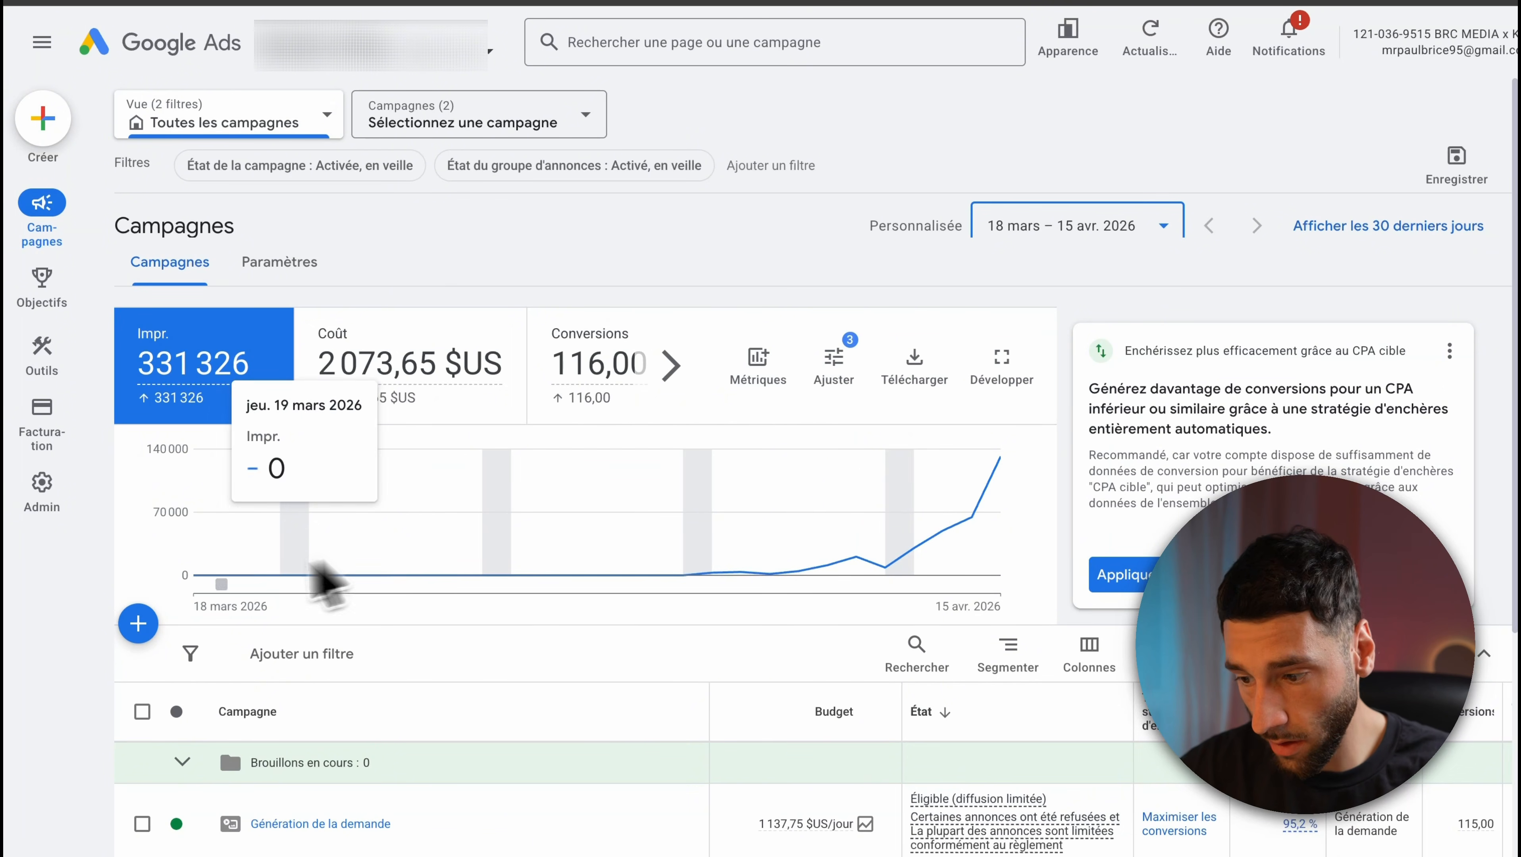
Start a new campaign and choose Leads as its objective.
{"action": "left_click", "coordinate": [138, 624]}
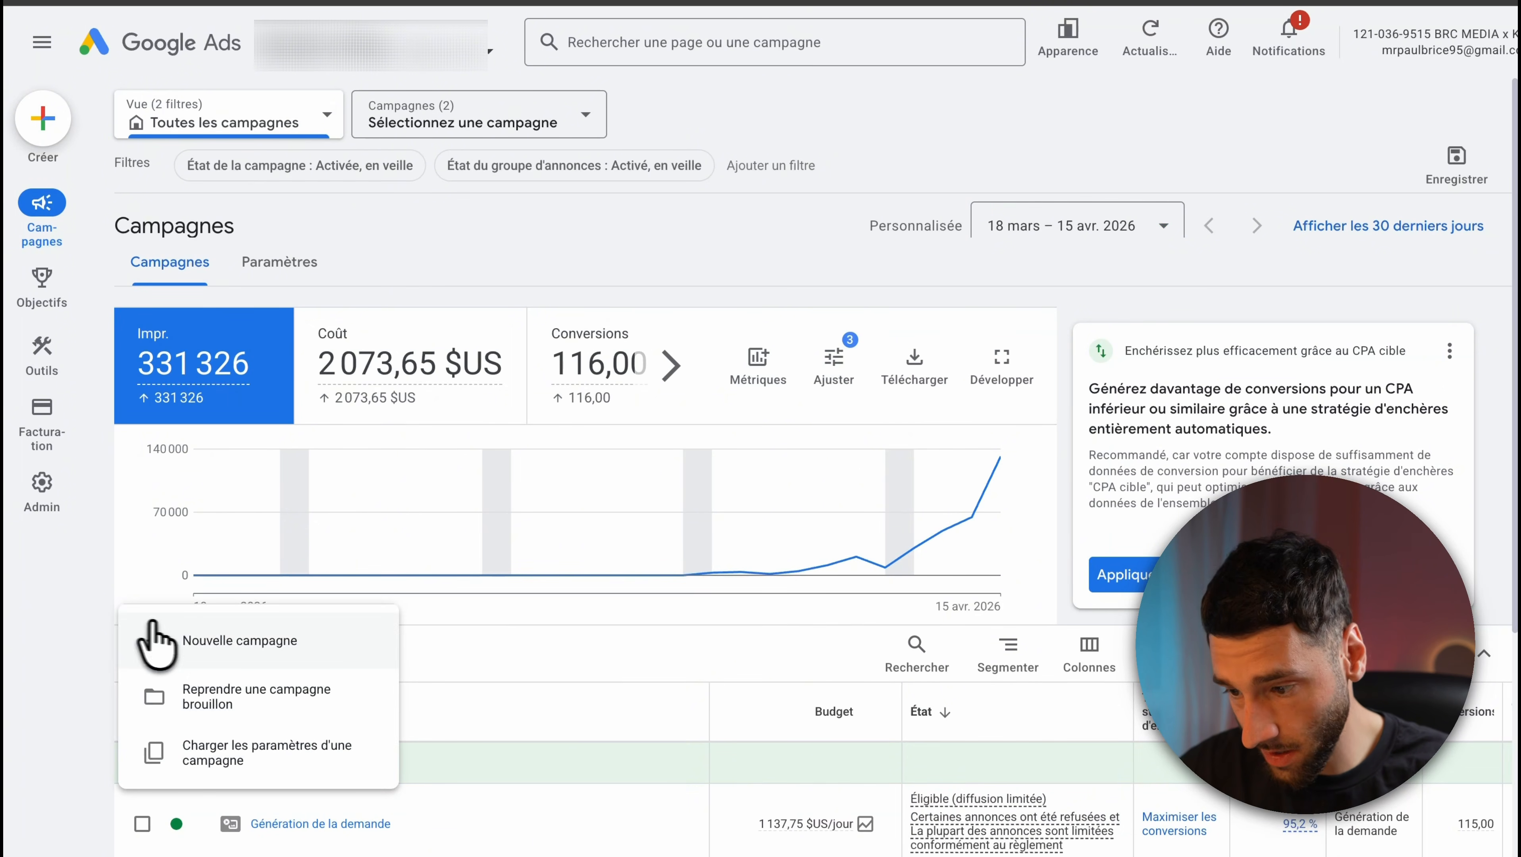
{"action": "left_click", "coordinate": [207, 638]}
{"action": "left_click", "coordinate": [248, 605]}
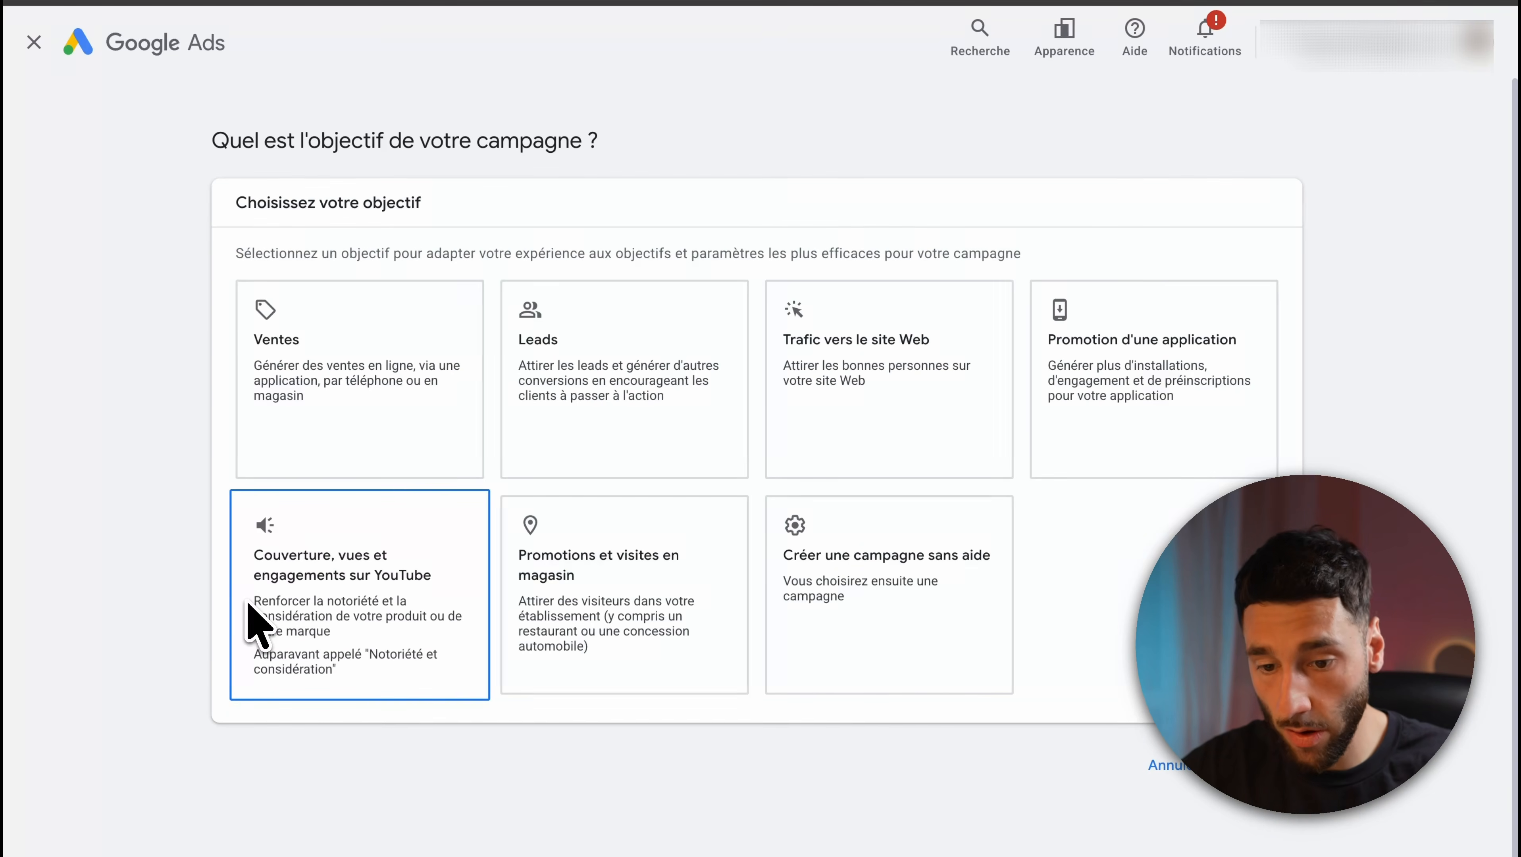
{"action": "left_click", "coordinate": [324, 463]}
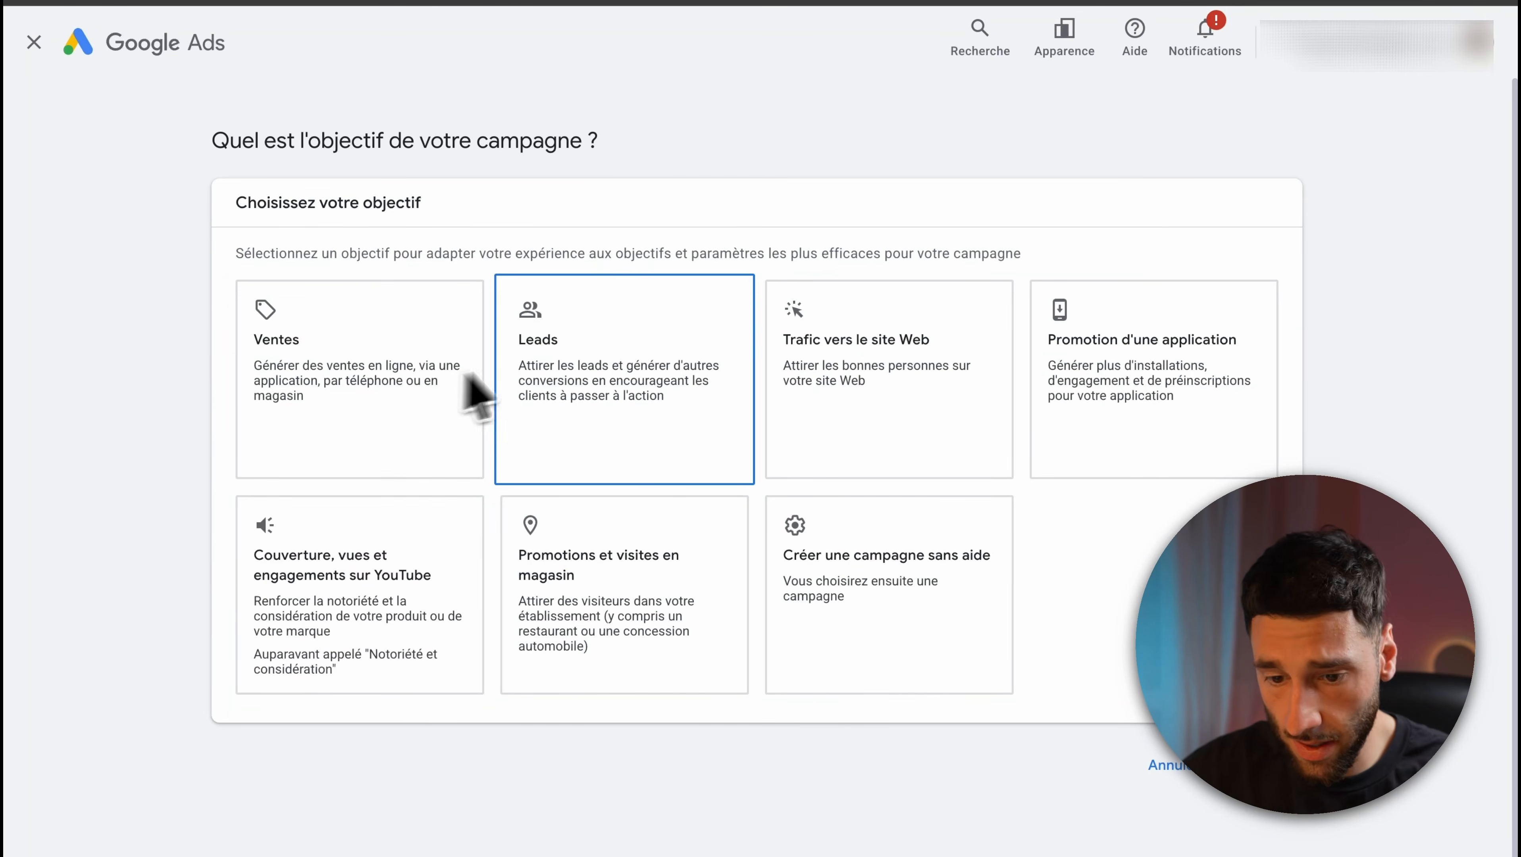
{"action": "left_click", "coordinate": [538, 362]}
{"action": "left_click", "coordinate": [393, 498]}
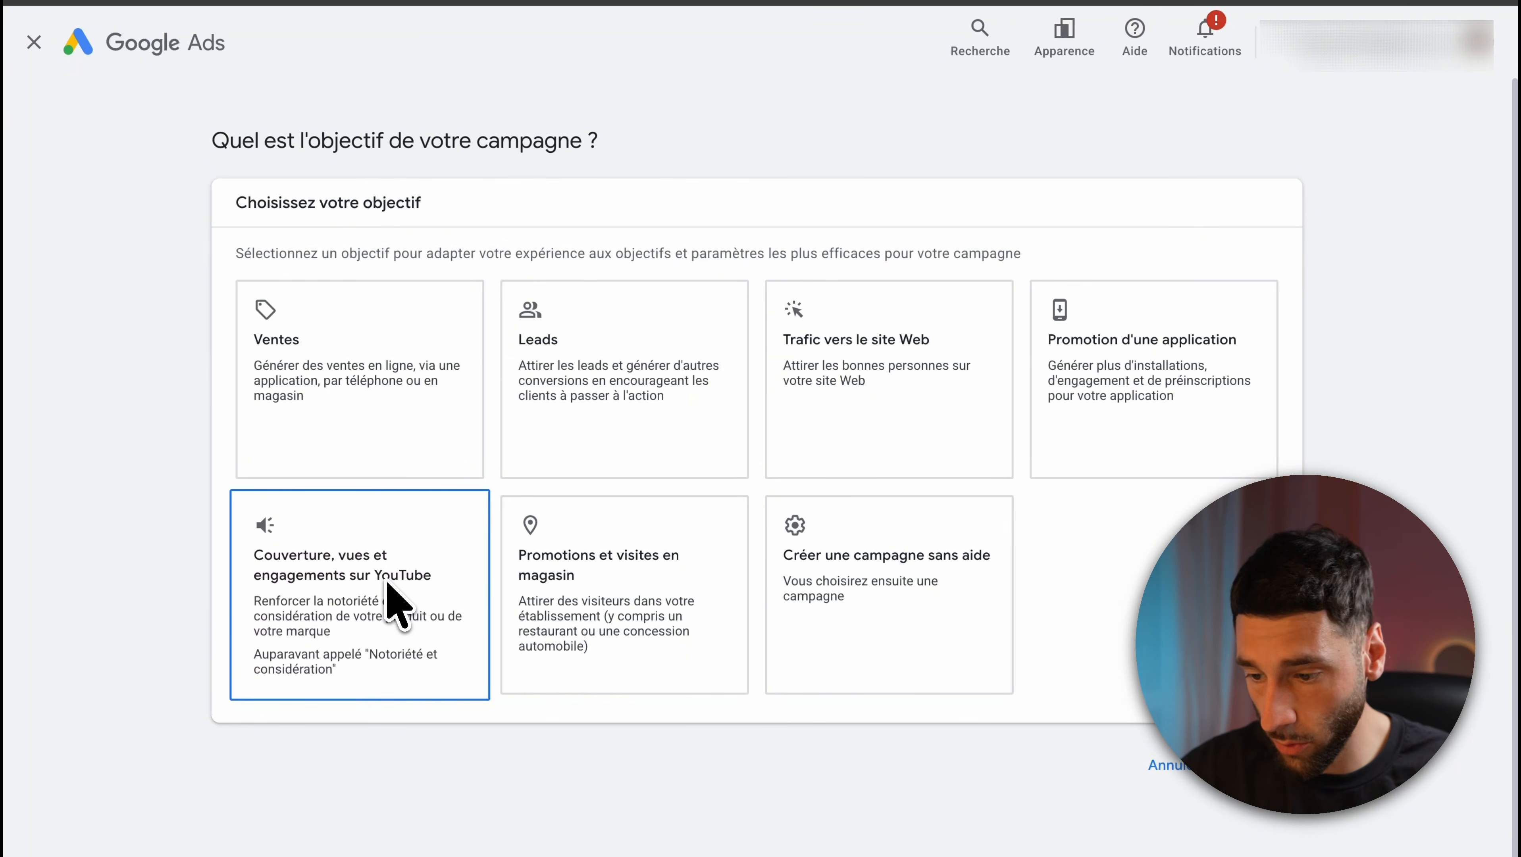
{"action": "left_click", "coordinate": [432, 396]}
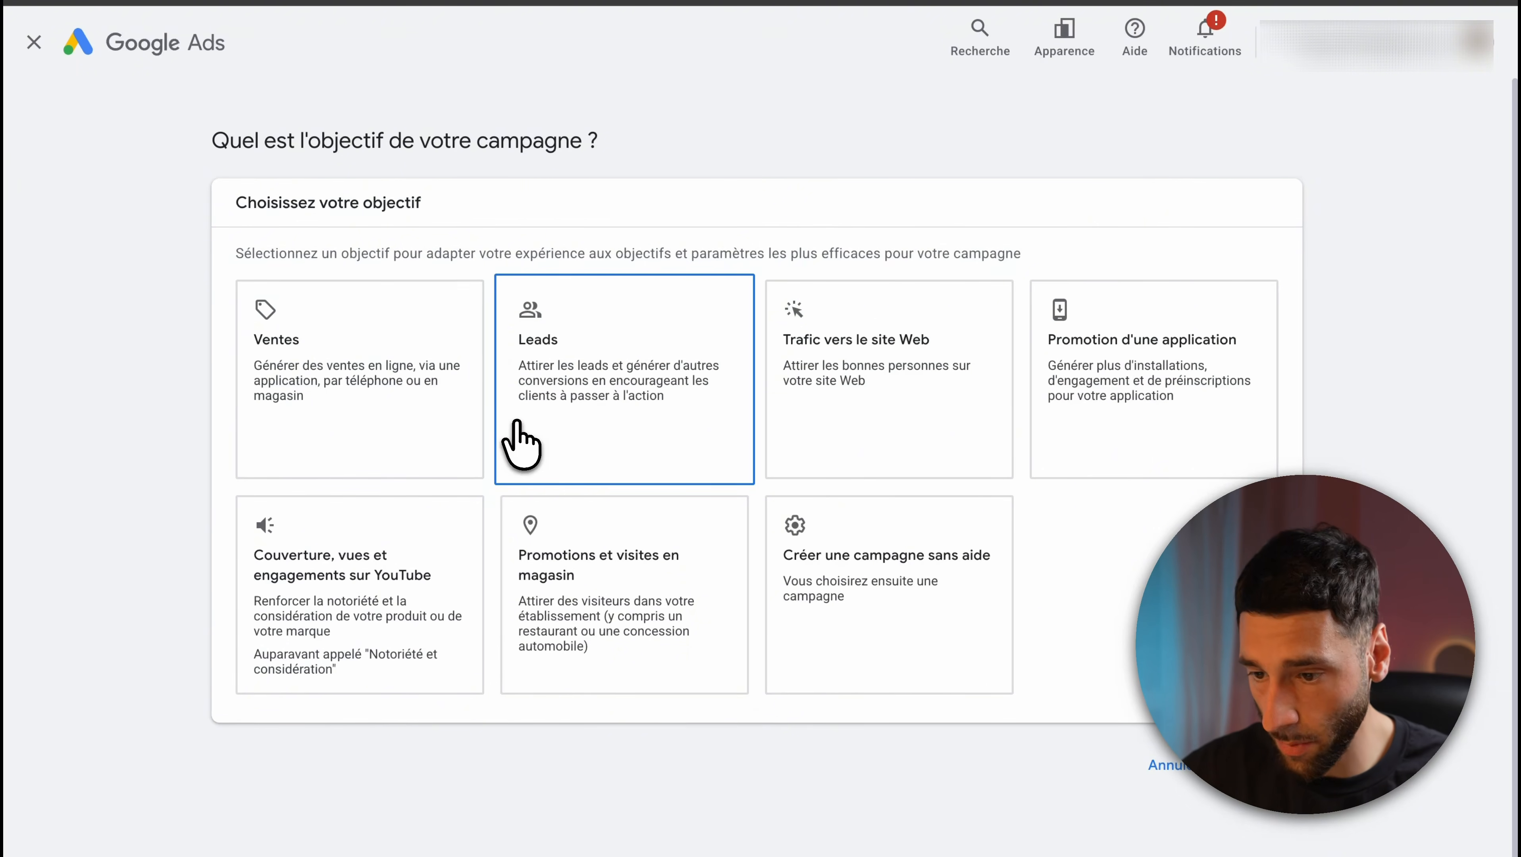
{"action": "left_click", "coordinate": [552, 431]}
Remove the Engagements and Vues consécutives YouTube conversion goals from the new Leads campaign.
{"action": "scroll", "coordinate": [556, 431], "scroll_direction": "down", "scroll_amount": 7}
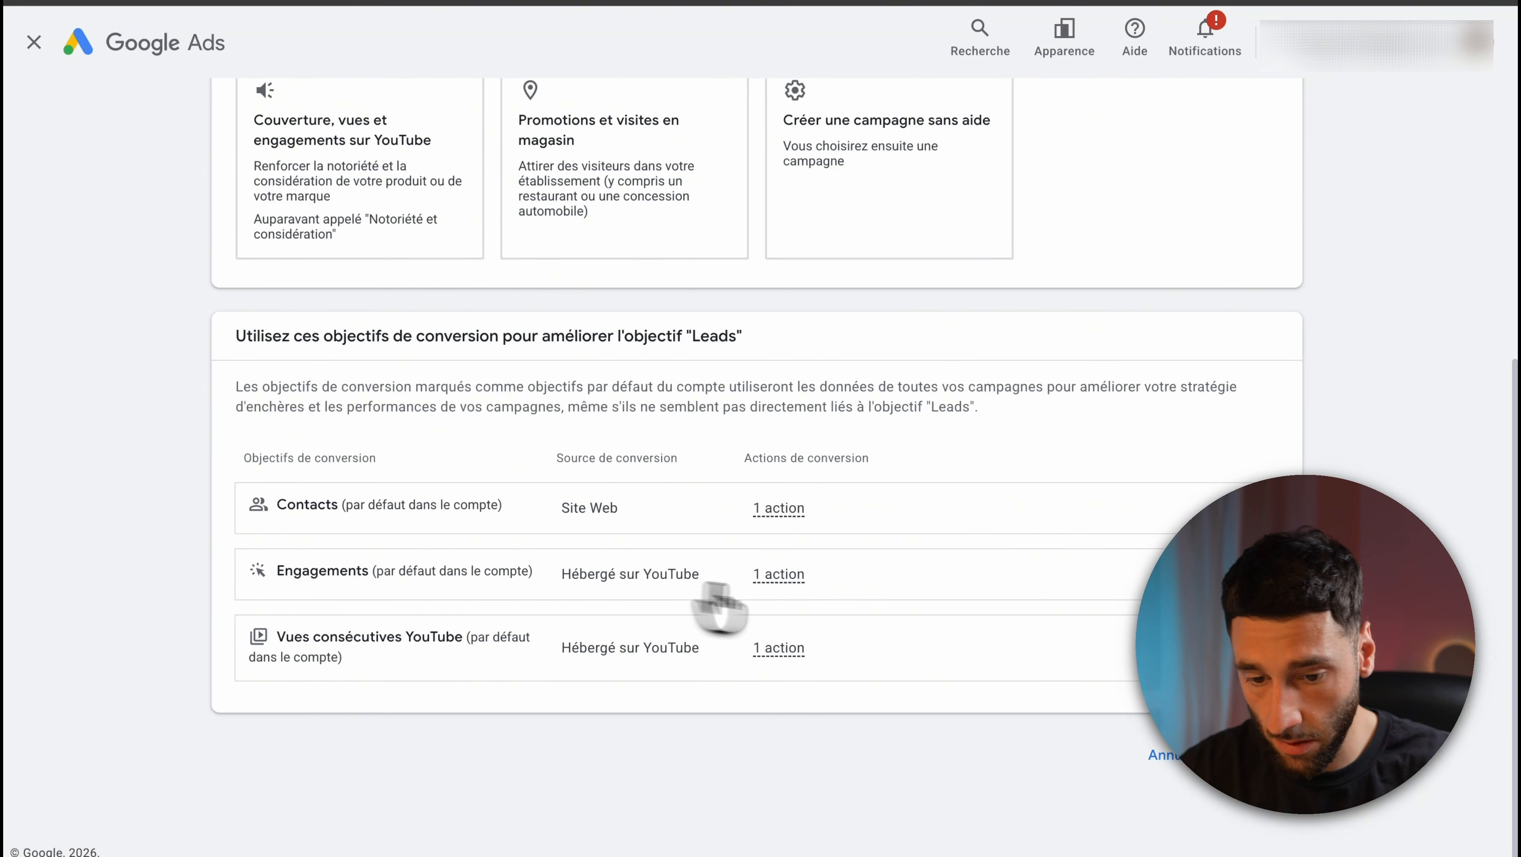
{"action": "left_click", "coordinate": [1261, 574]}
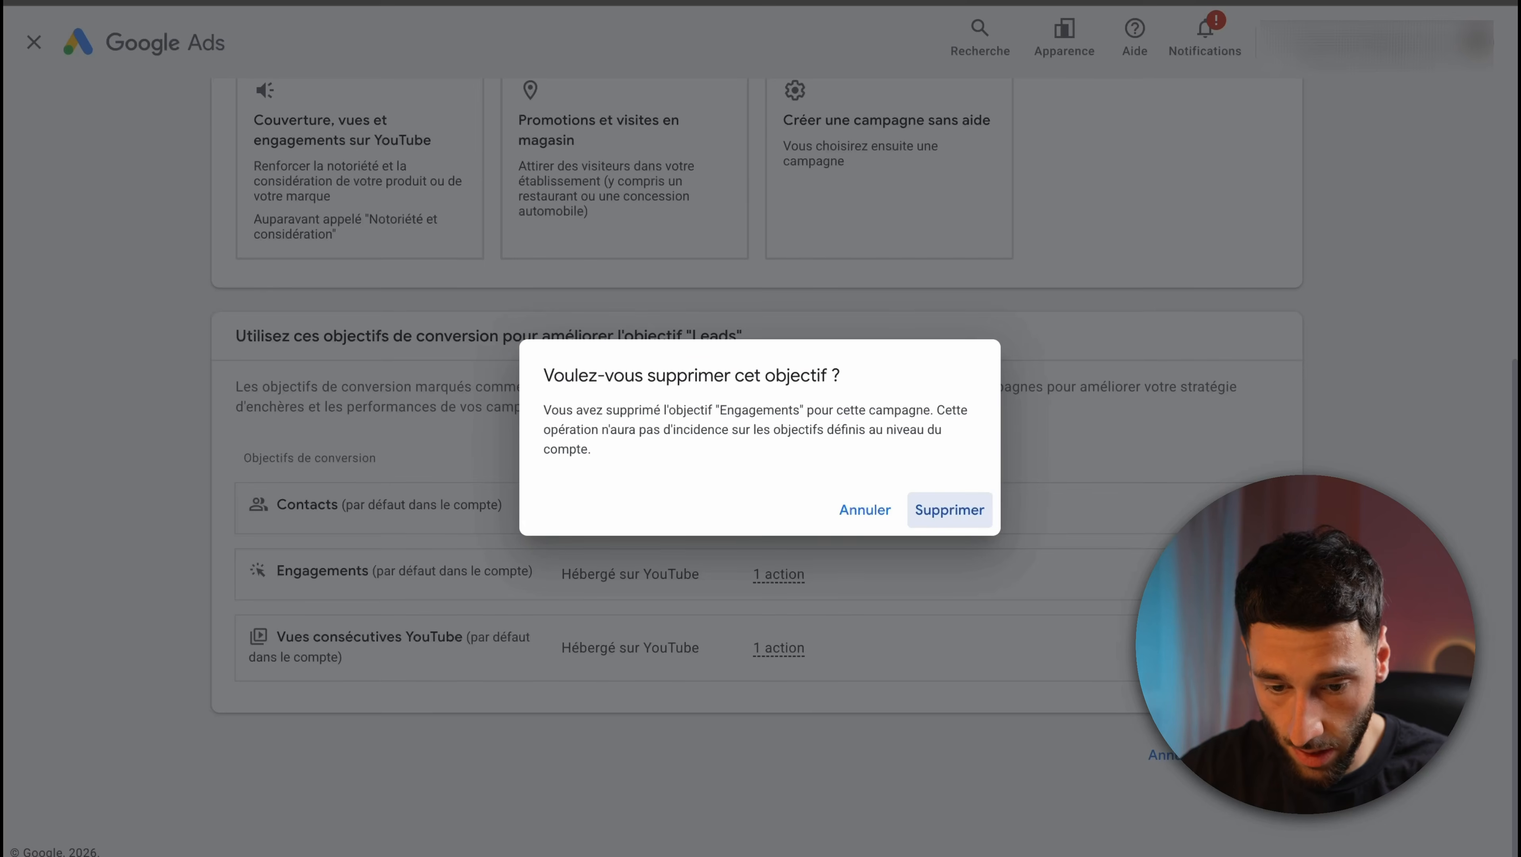
{"action": "left_click", "coordinate": [947, 509]}
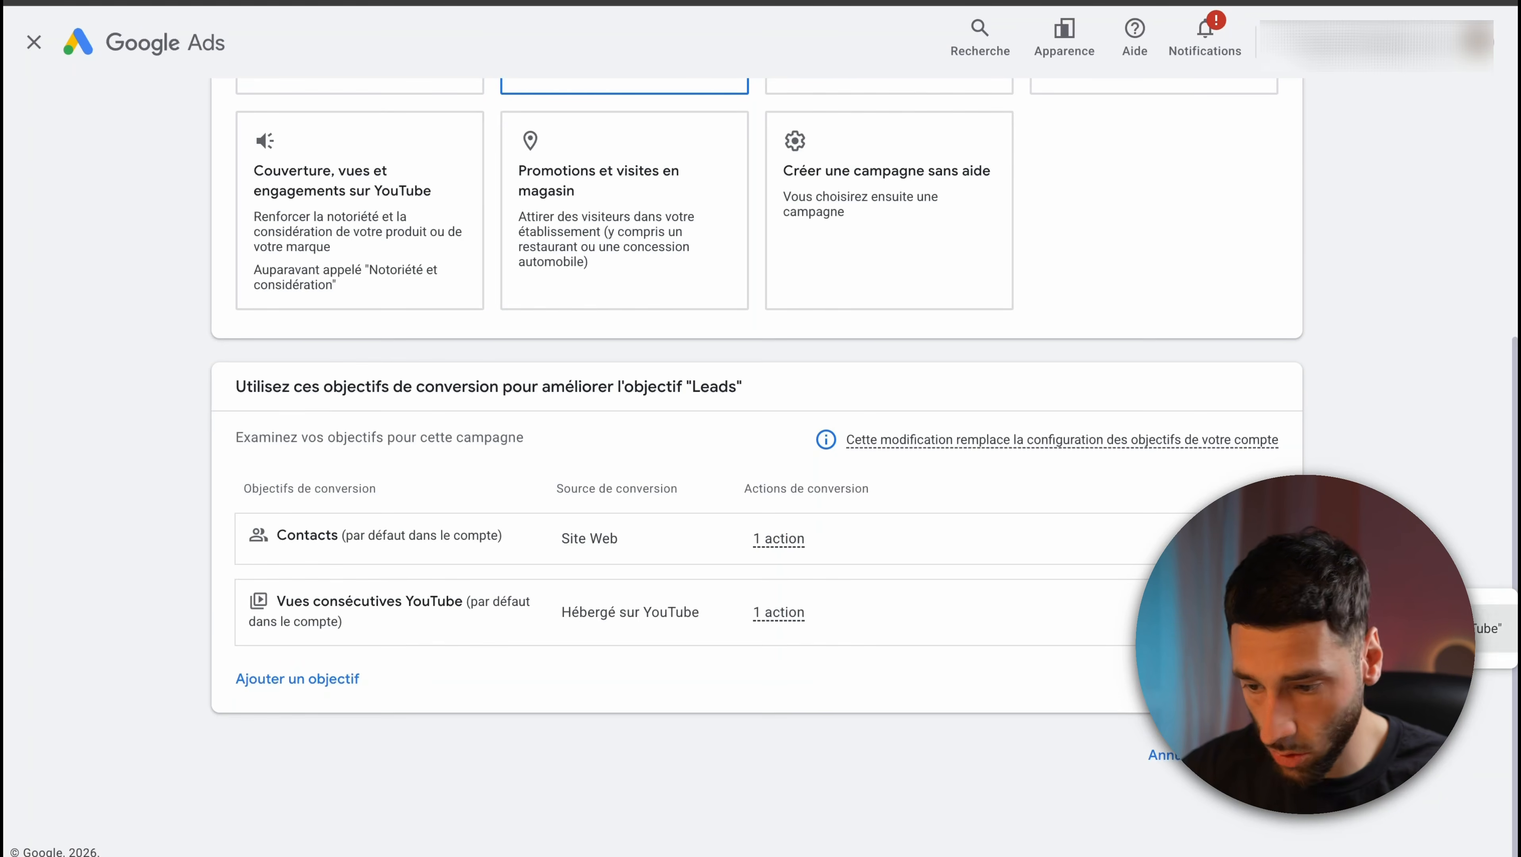
{"action": "left_click", "coordinate": [1261, 612]}
{"action": "left_click", "coordinate": [950, 509]}
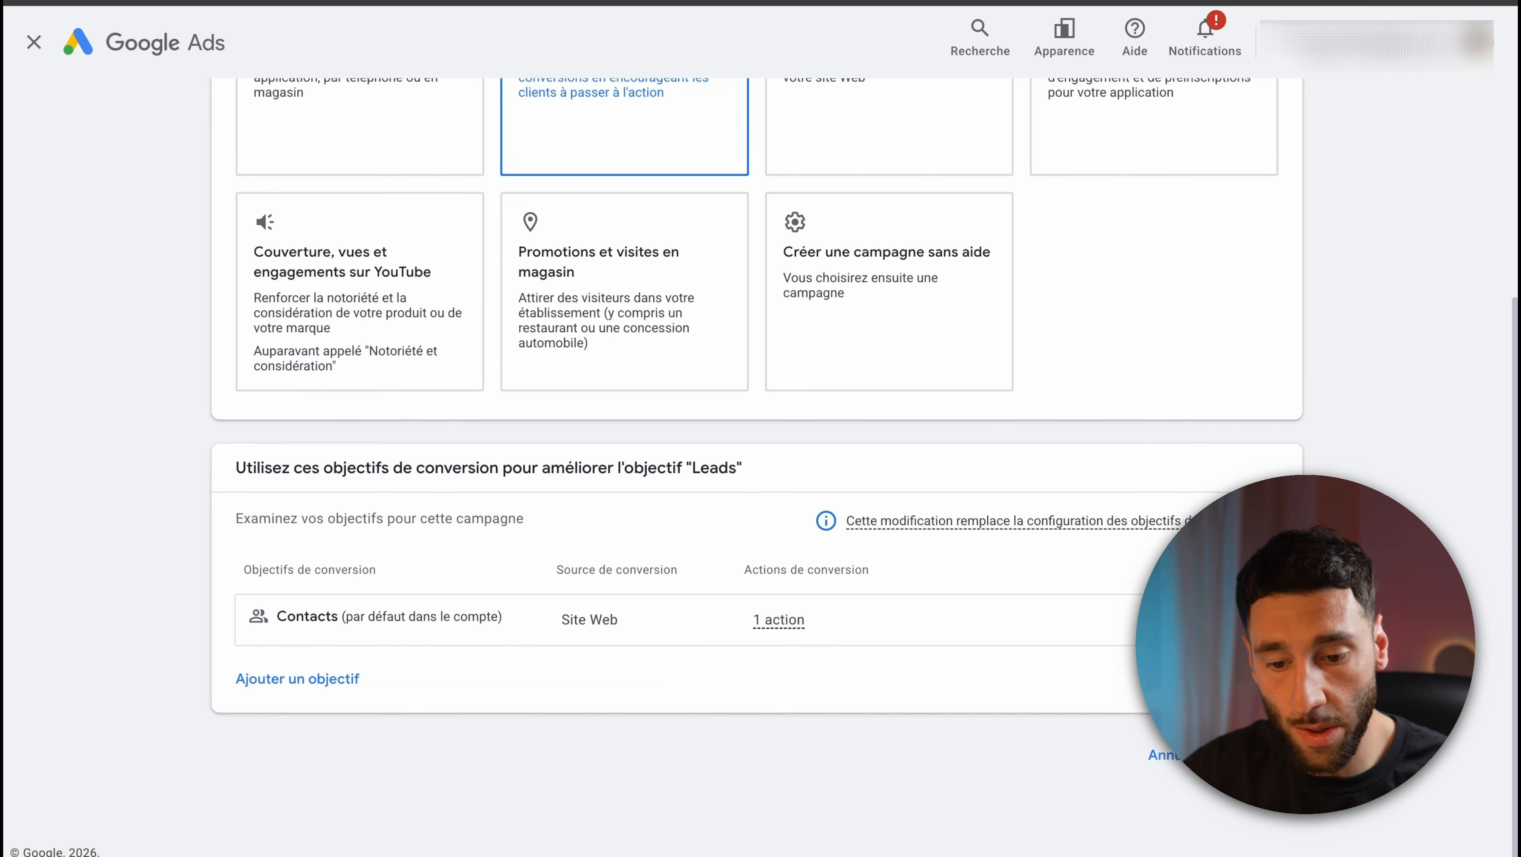
Choose Génération de la demande as the campaign type and proceed to the campaign settings.
{"action": "scroll", "coordinate": [1129, 471], "scroll_direction": "down", "scroll_amount": 8}
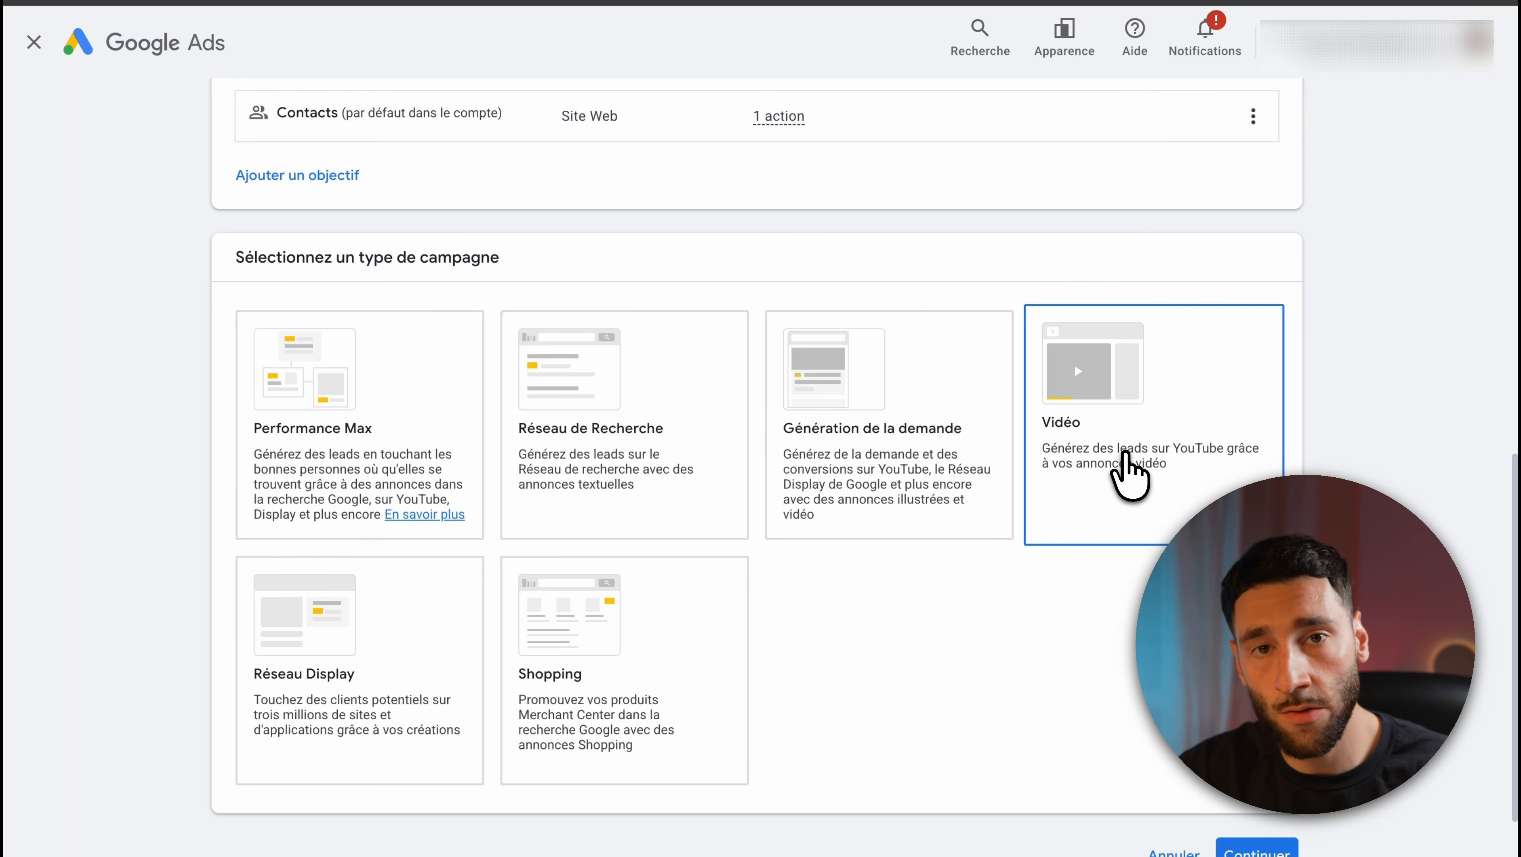
{"action": "left_click", "coordinate": [1125, 456]}
{"action": "scroll", "coordinate": [1070, 481], "scroll_direction": "down", "scroll_amount": 4}
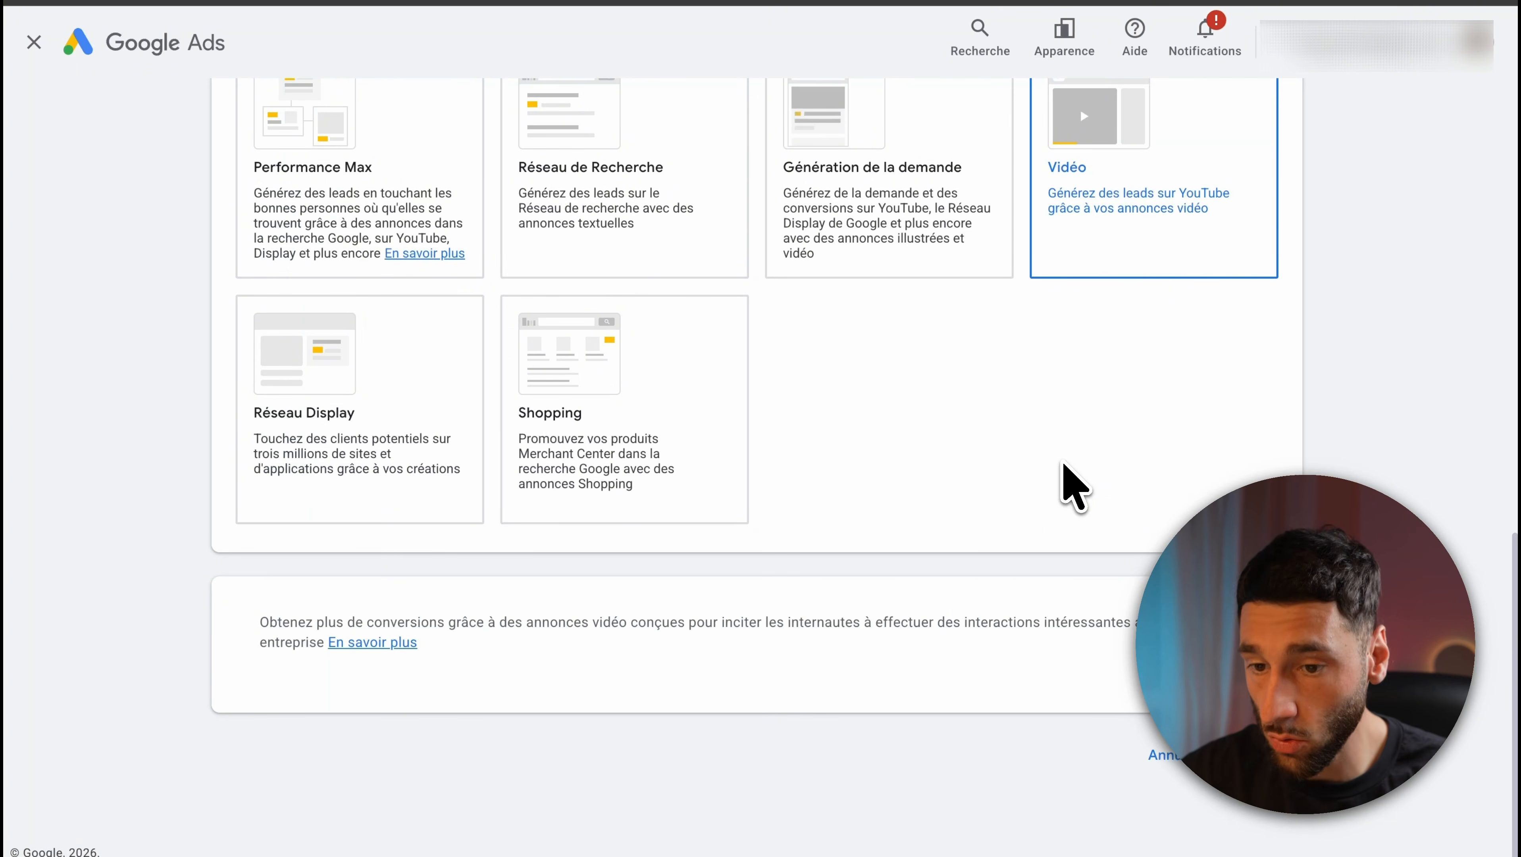
{"action": "scroll", "coordinate": [1014, 360], "scroll_direction": "up", "scroll_amount": 1}
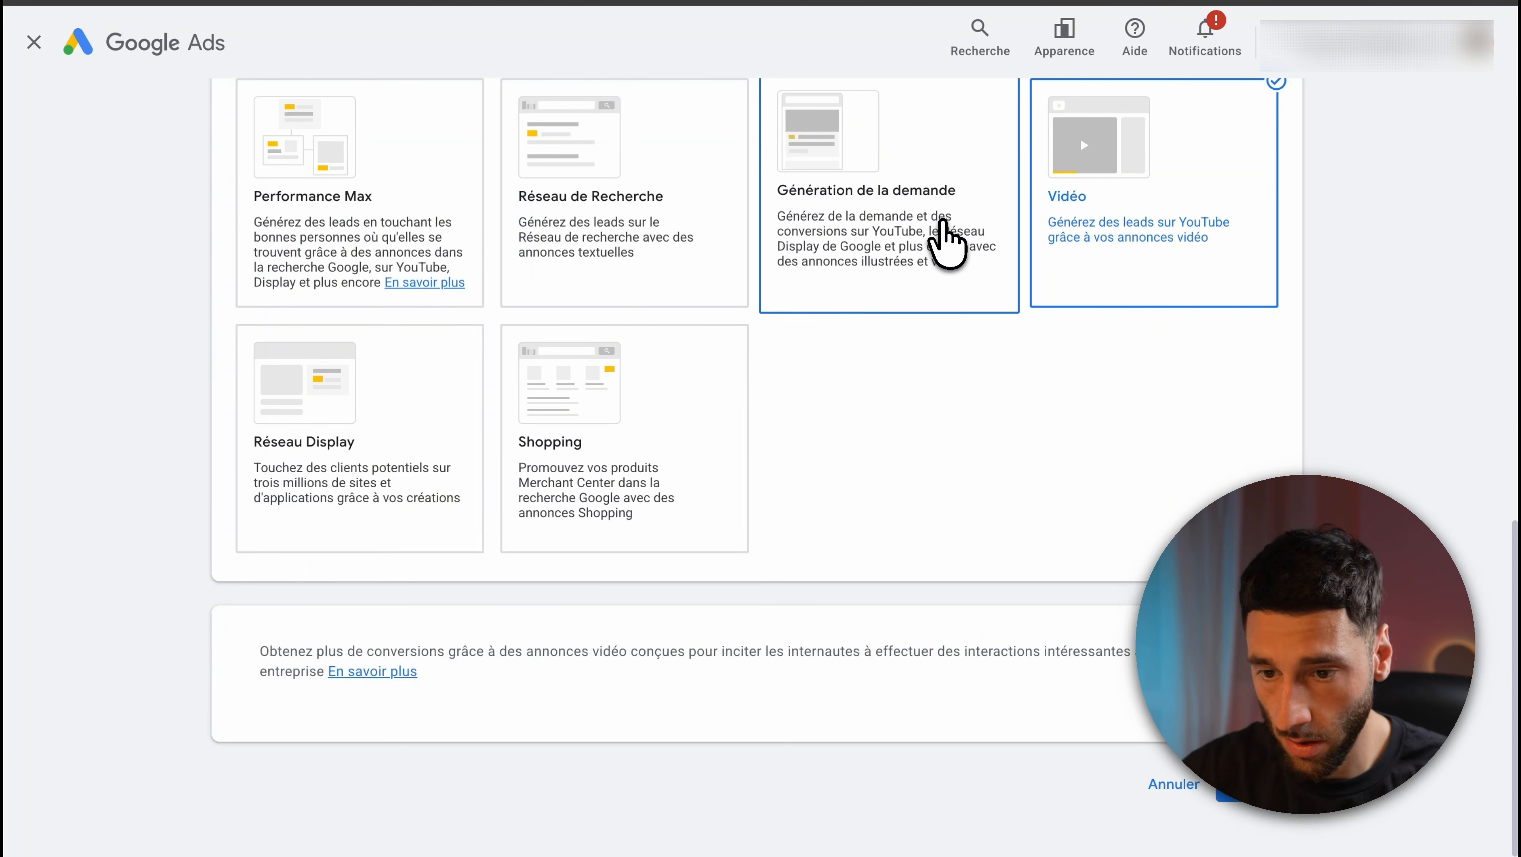
{"action": "left_click", "coordinate": [934, 183]}
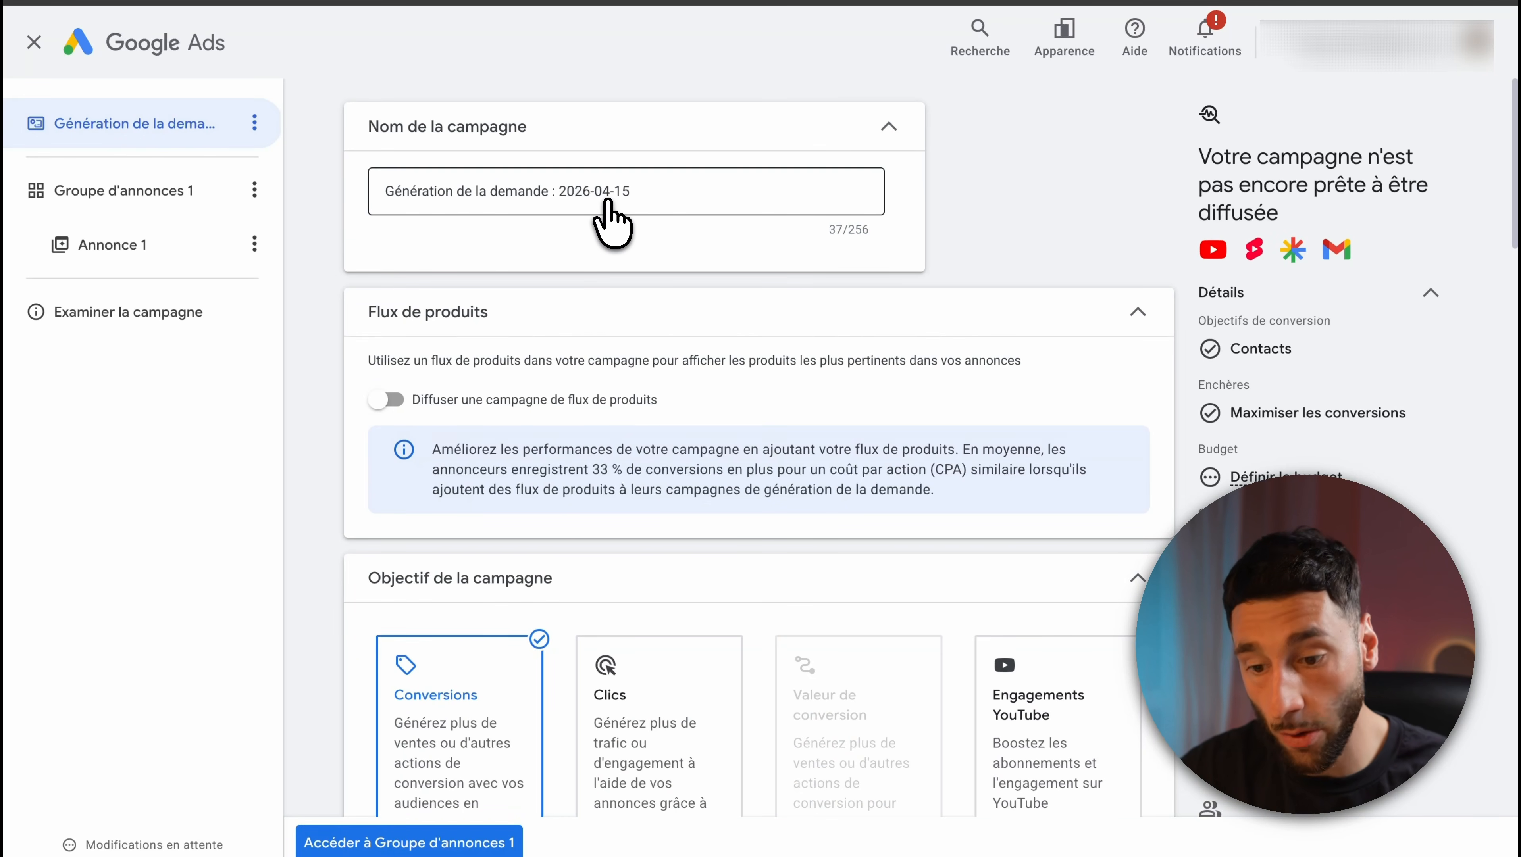
Enable the inclusion of view-through conversions (Inclure les conversions après affichage) for the campaign.
{"action": "scroll", "coordinate": [606, 312], "scroll_direction": "down", "scroll_amount": 1}
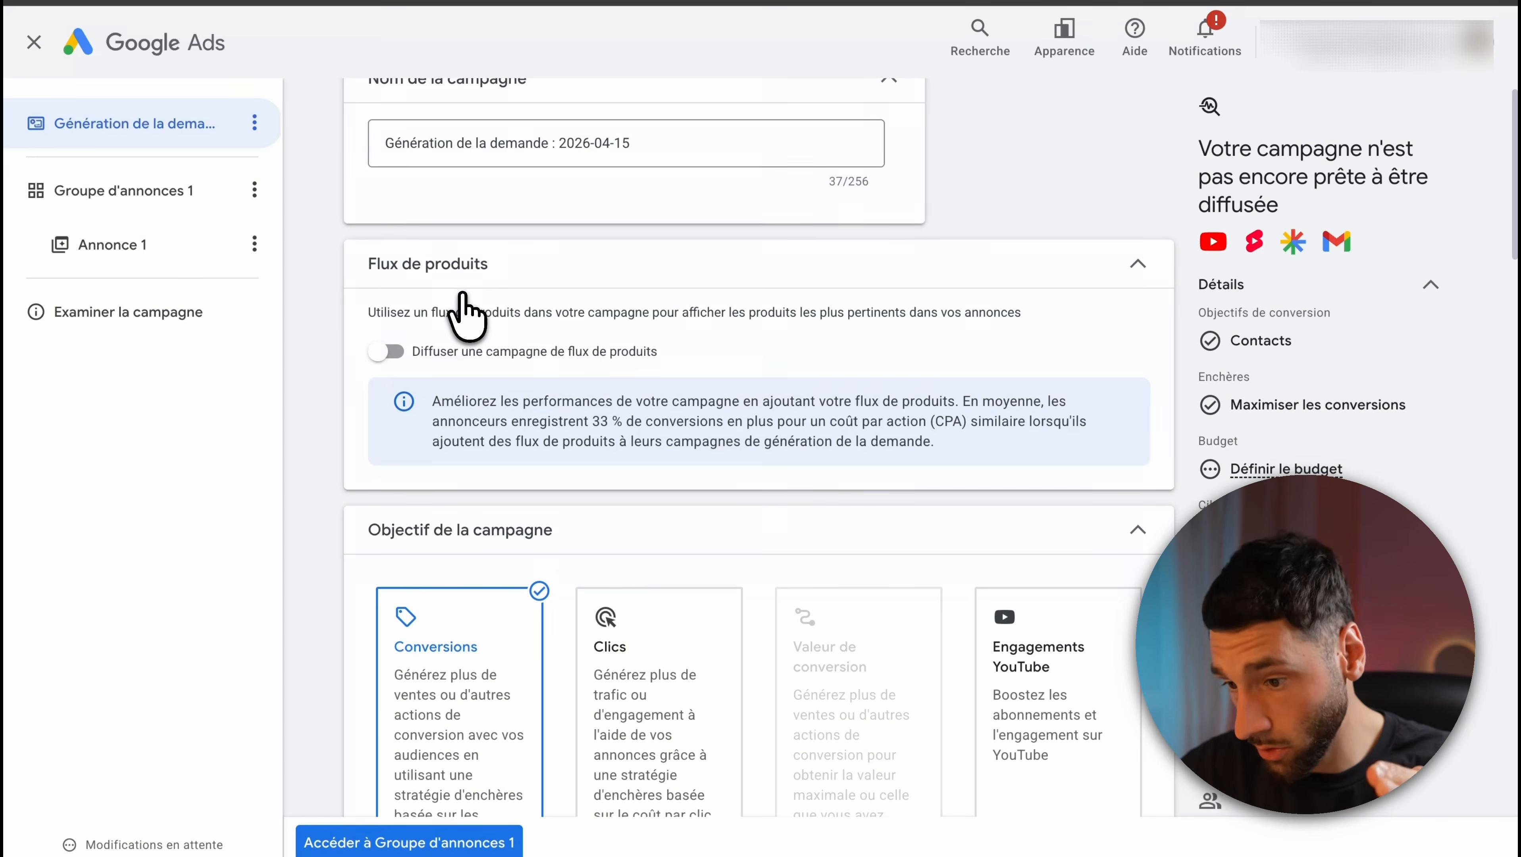
{"action": "scroll", "coordinate": [467, 315], "scroll_direction": "down", "scroll_amount": 6}
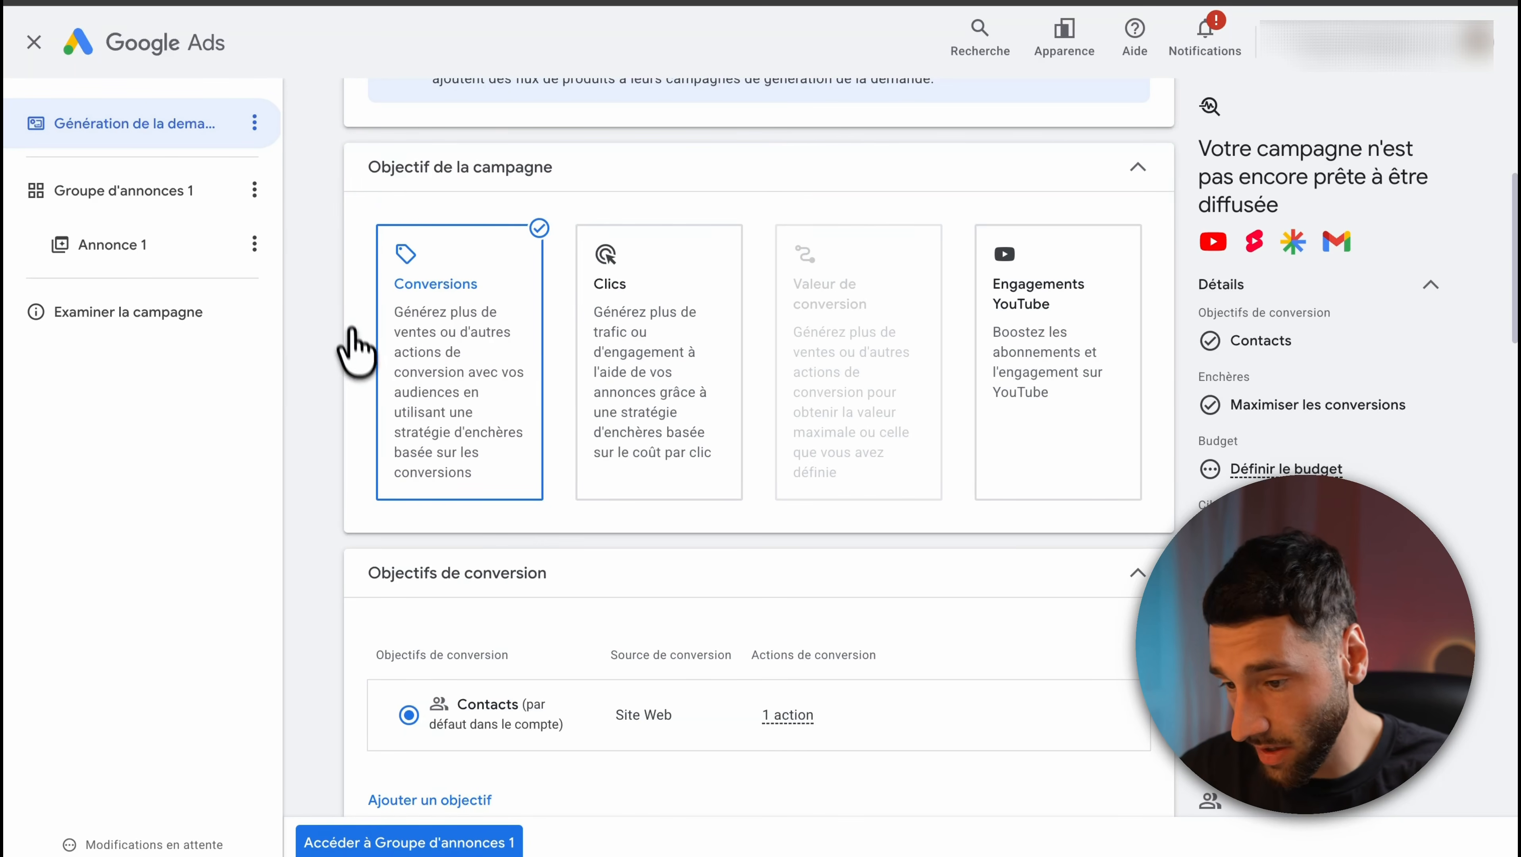
{"action": "scroll", "coordinate": [354, 375], "scroll_direction": "down", "scroll_amount": 1}
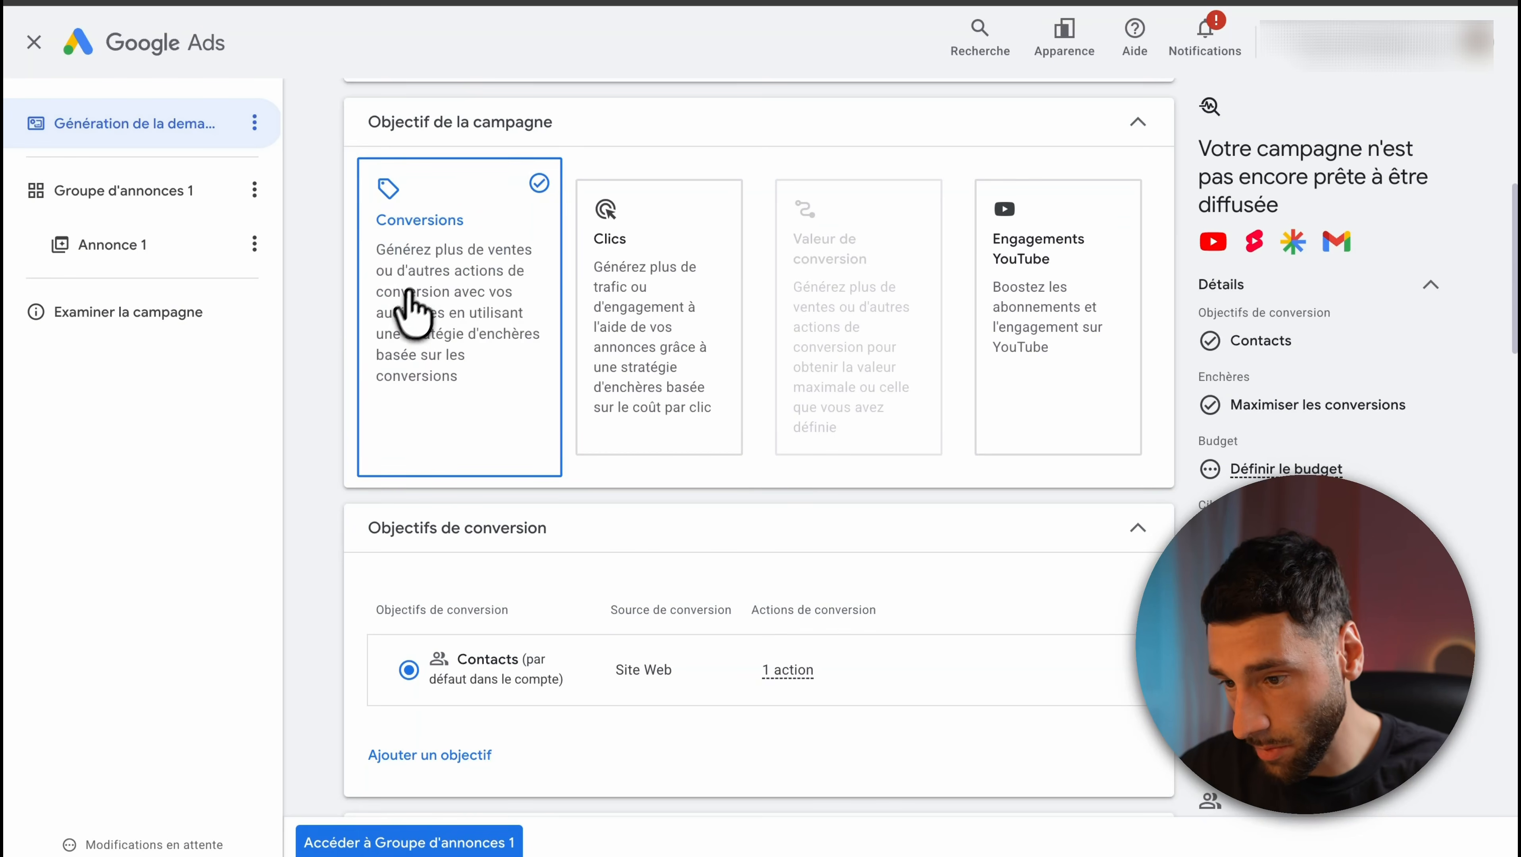
{"action": "scroll", "coordinate": [441, 261], "scroll_direction": "down", "scroll_amount": 4}
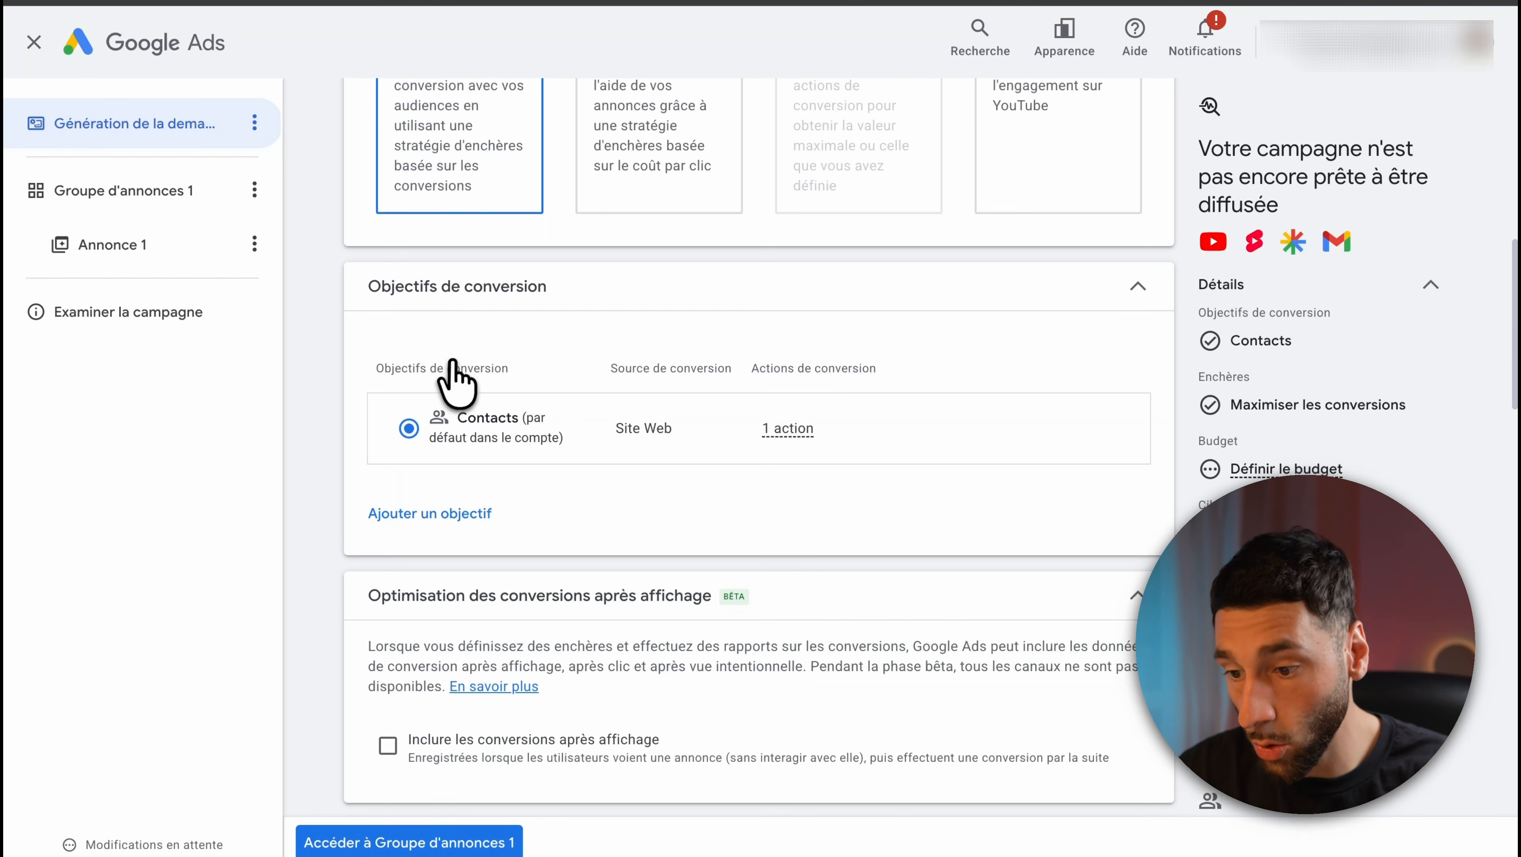
{"action": "scroll", "coordinate": [462, 373], "scroll_direction": "down", "scroll_amount": 10}
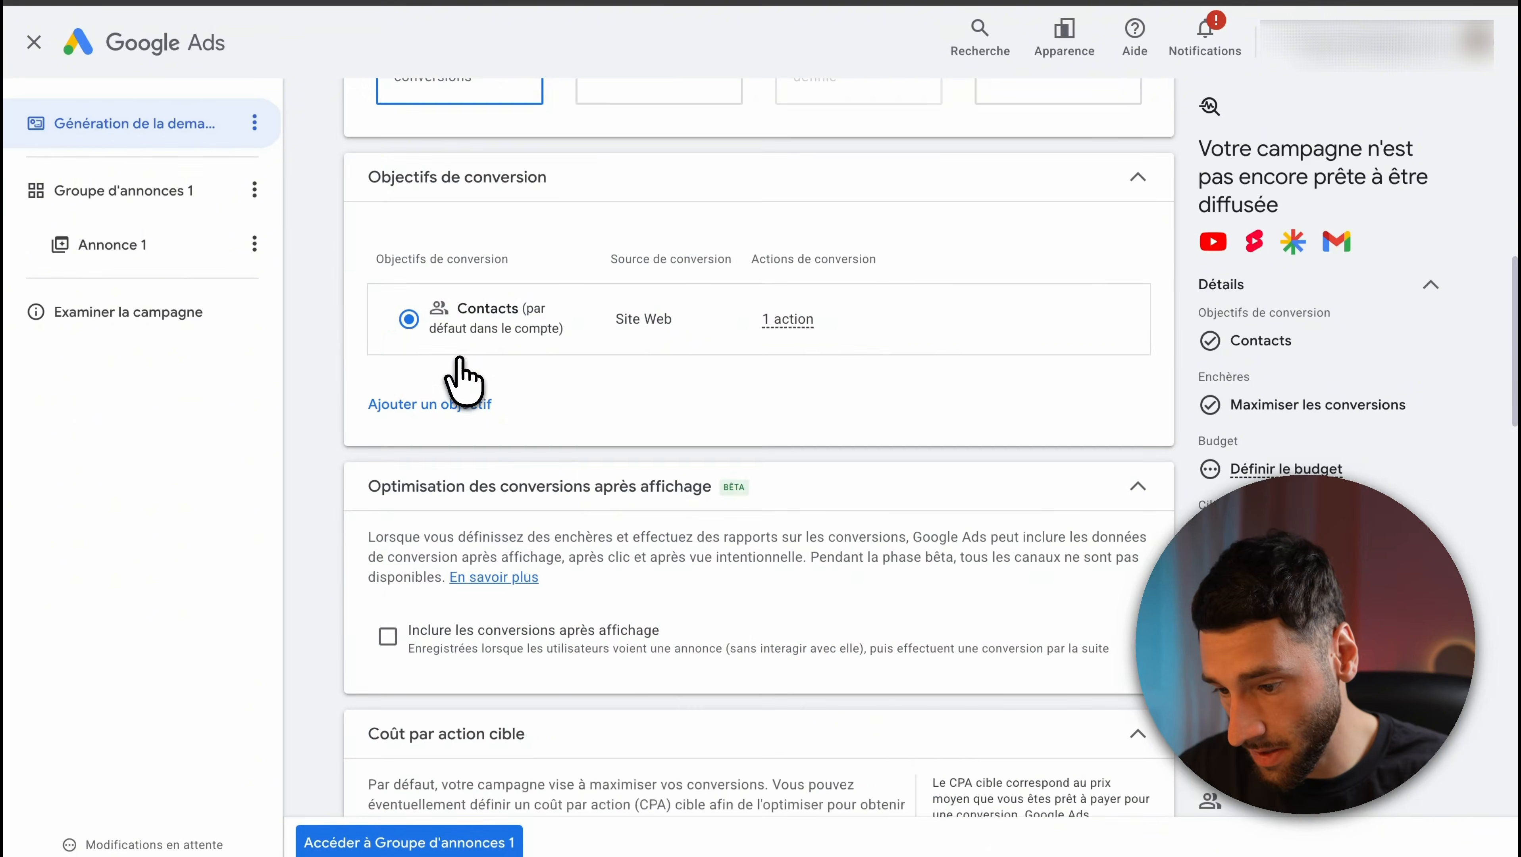
{"action": "scroll", "coordinate": [510, 256], "scroll_direction": "up", "scroll_amount": 4}
{"action": "scroll", "coordinate": [513, 262], "scroll_direction": "down", "scroll_amount": 1}
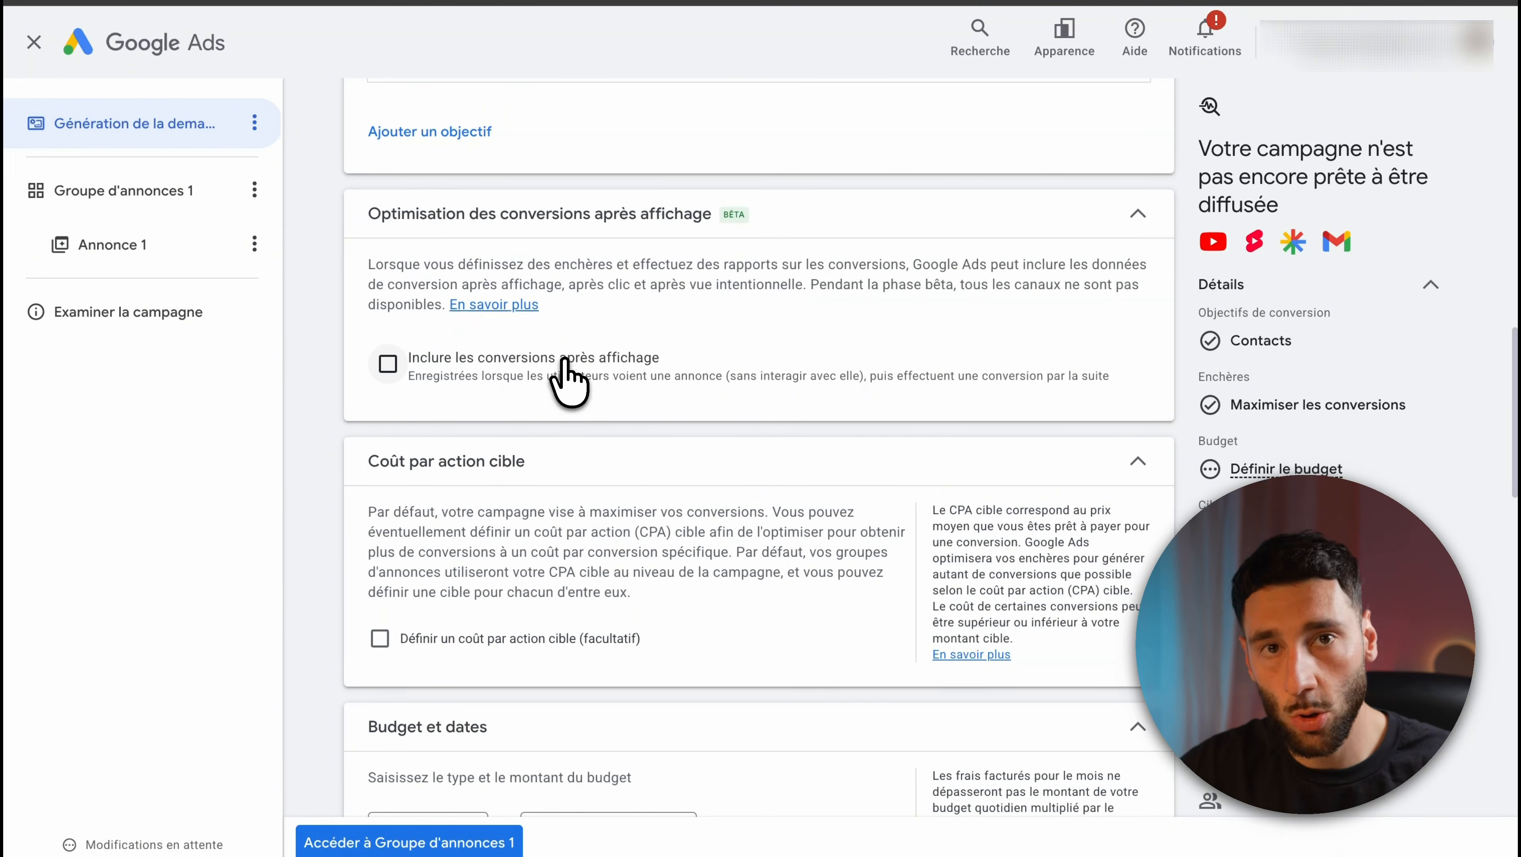
{"action": "left_click", "coordinate": [410, 365]}
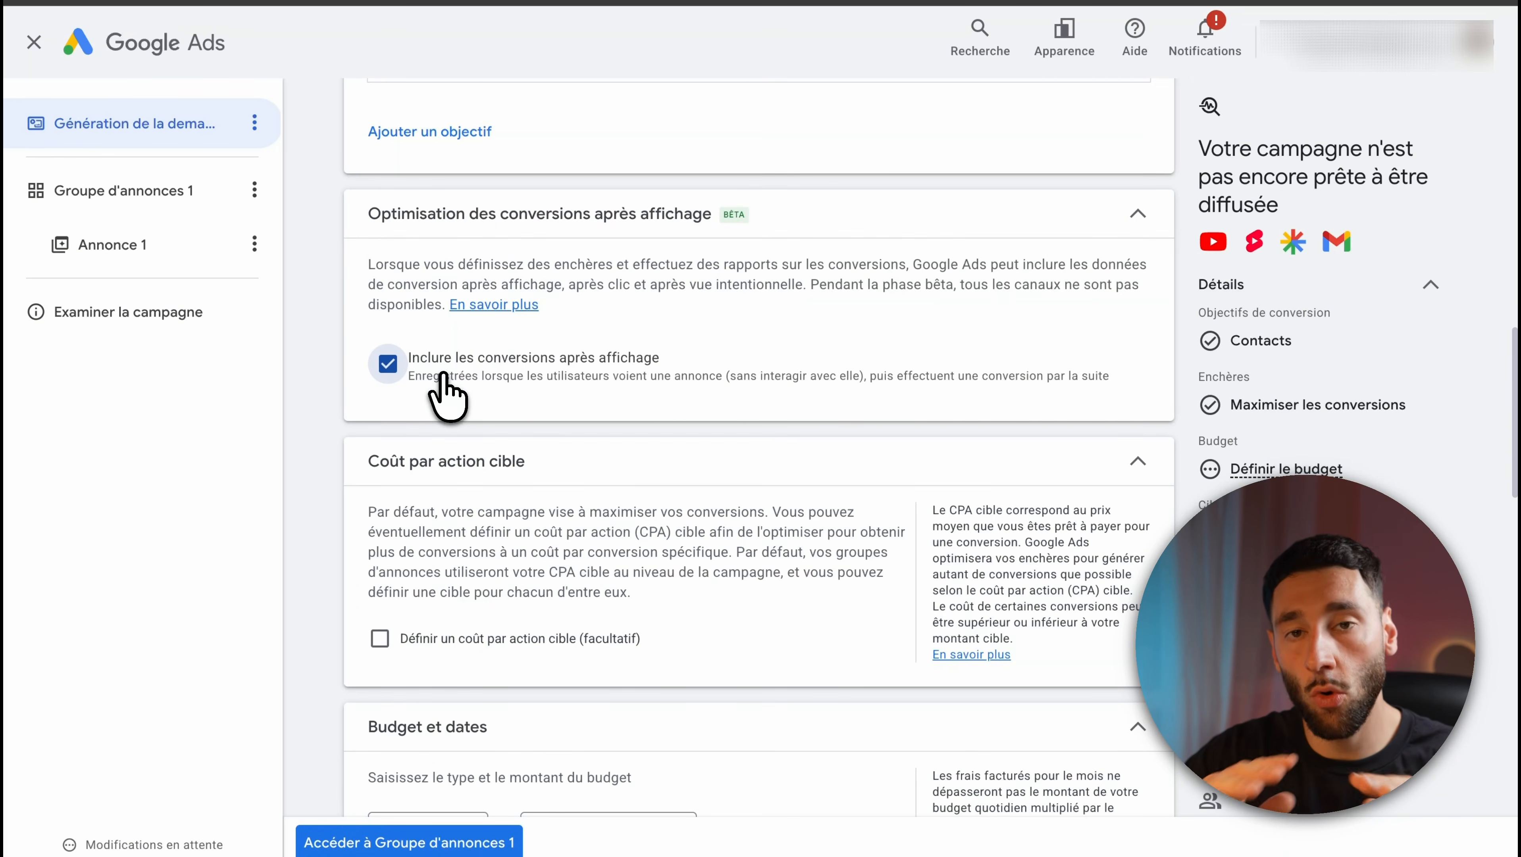
Choose Quotidien as the campaign's budget type and check the end date setting.
{"action": "scroll", "coordinate": [448, 396], "scroll_direction": "down", "scroll_amount": 3}
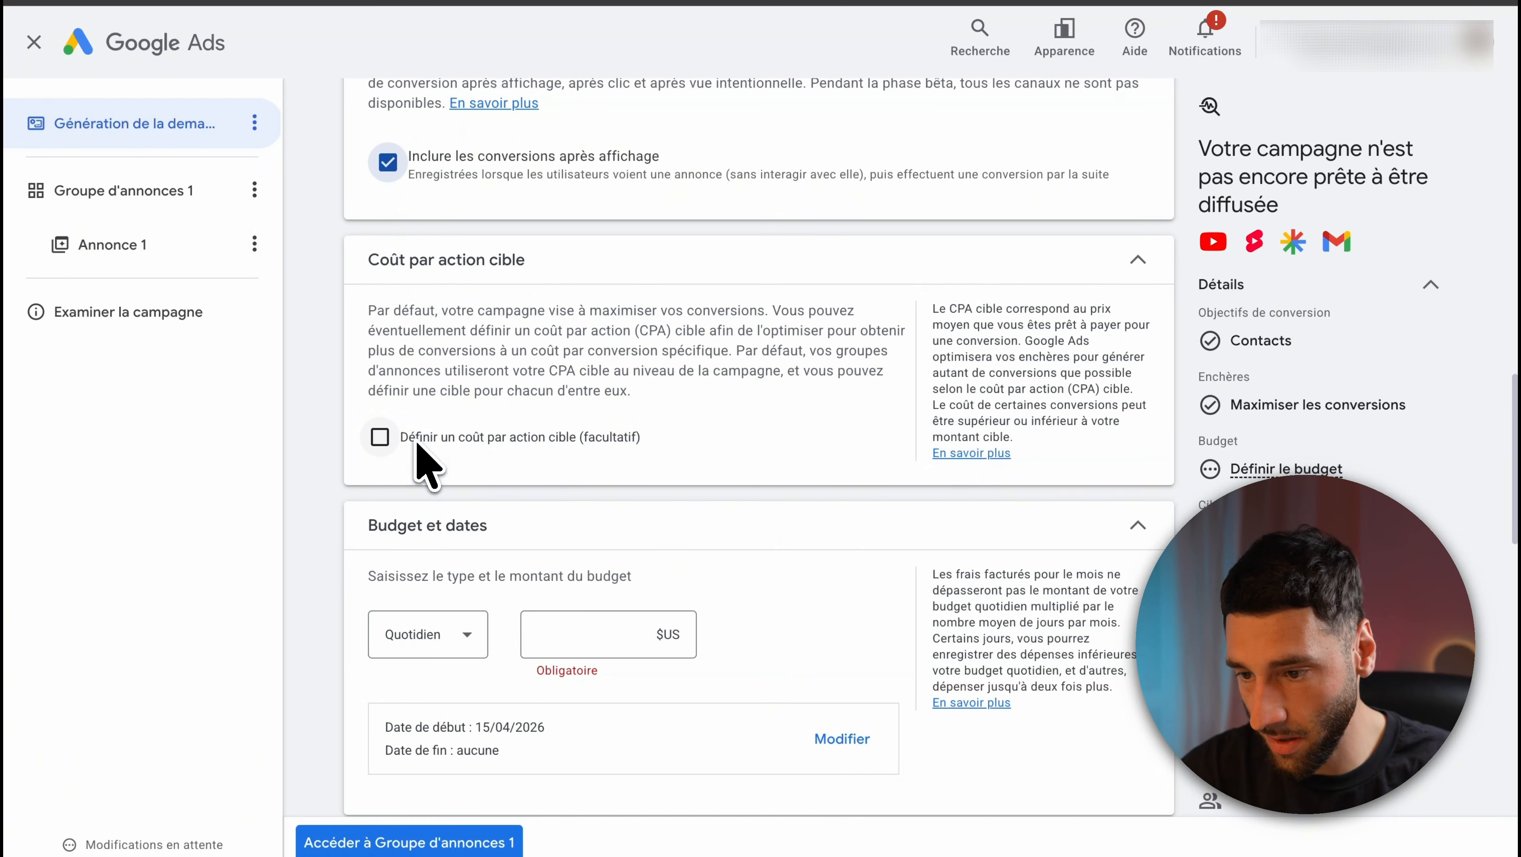
{"action": "scroll", "coordinate": [509, 476], "scroll_direction": "down", "scroll_amount": 4}
{"action": "left_click", "coordinate": [580, 371]}
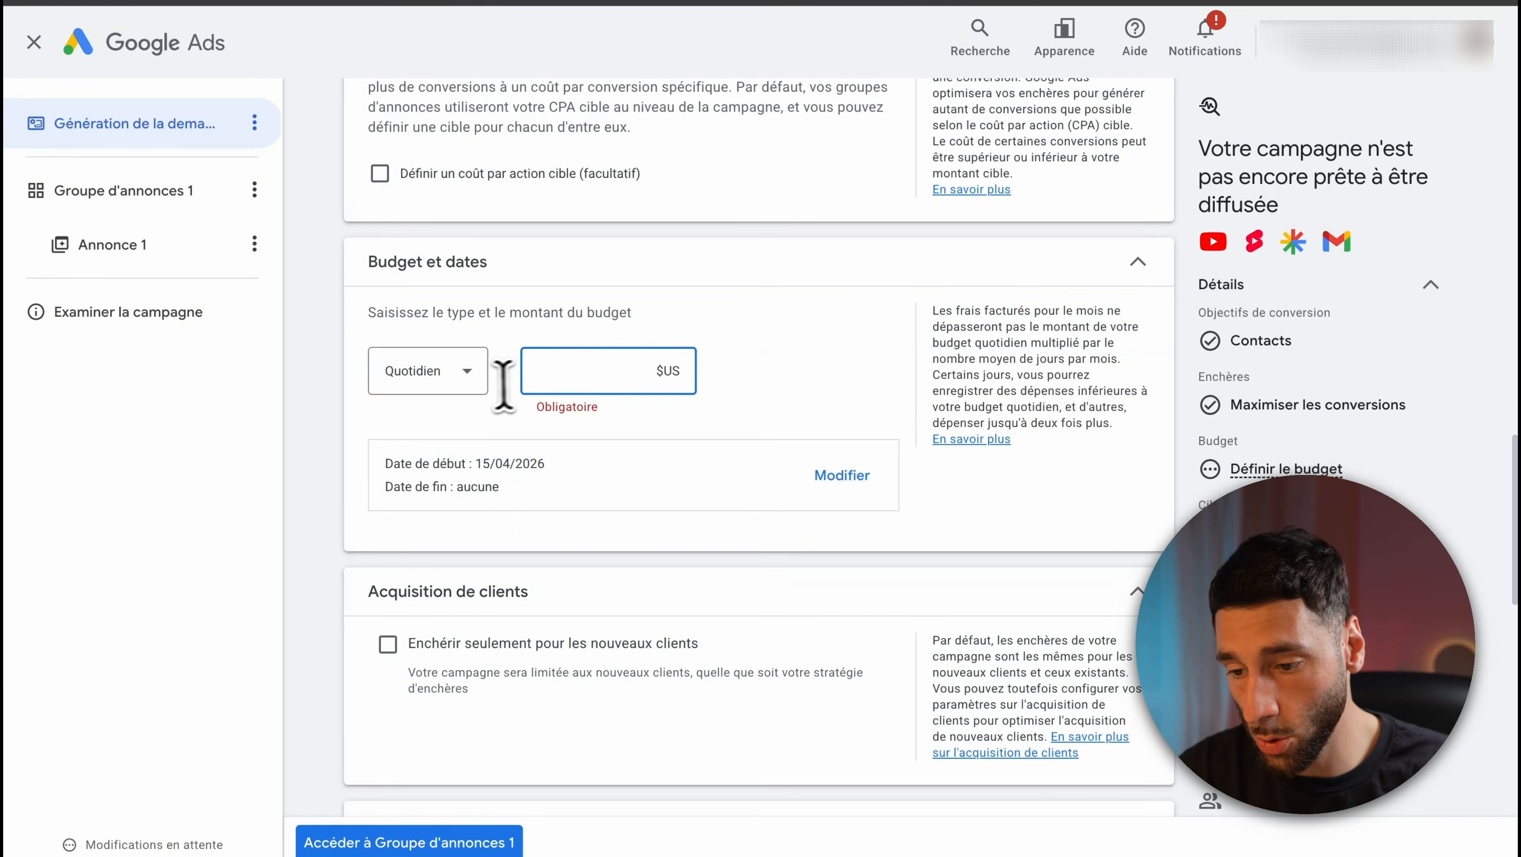
{"action": "left_click", "coordinate": [474, 371]}
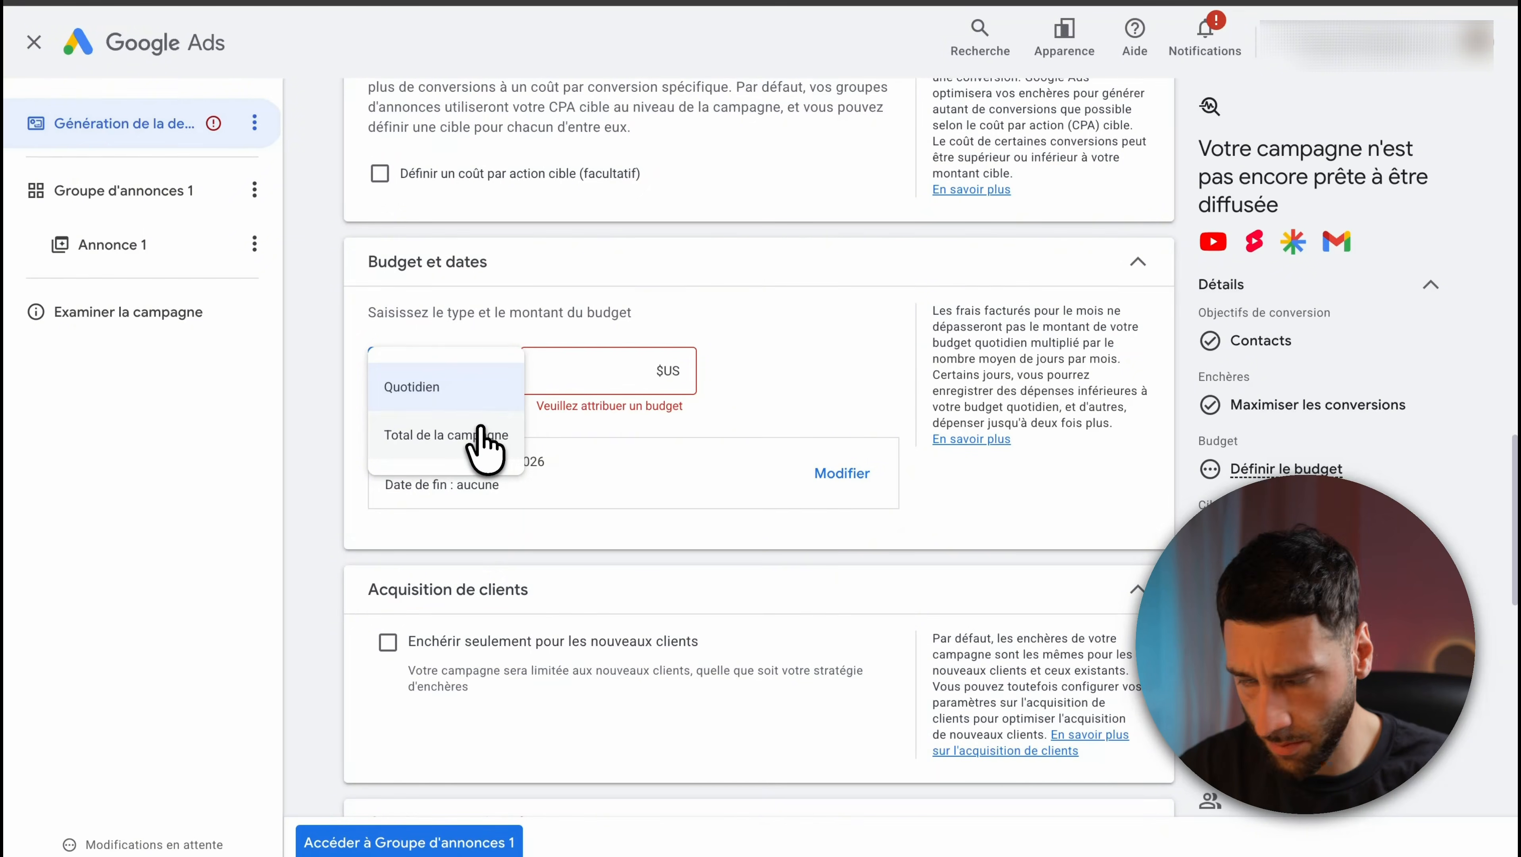
{"action": "left_click", "coordinate": [471, 389]}
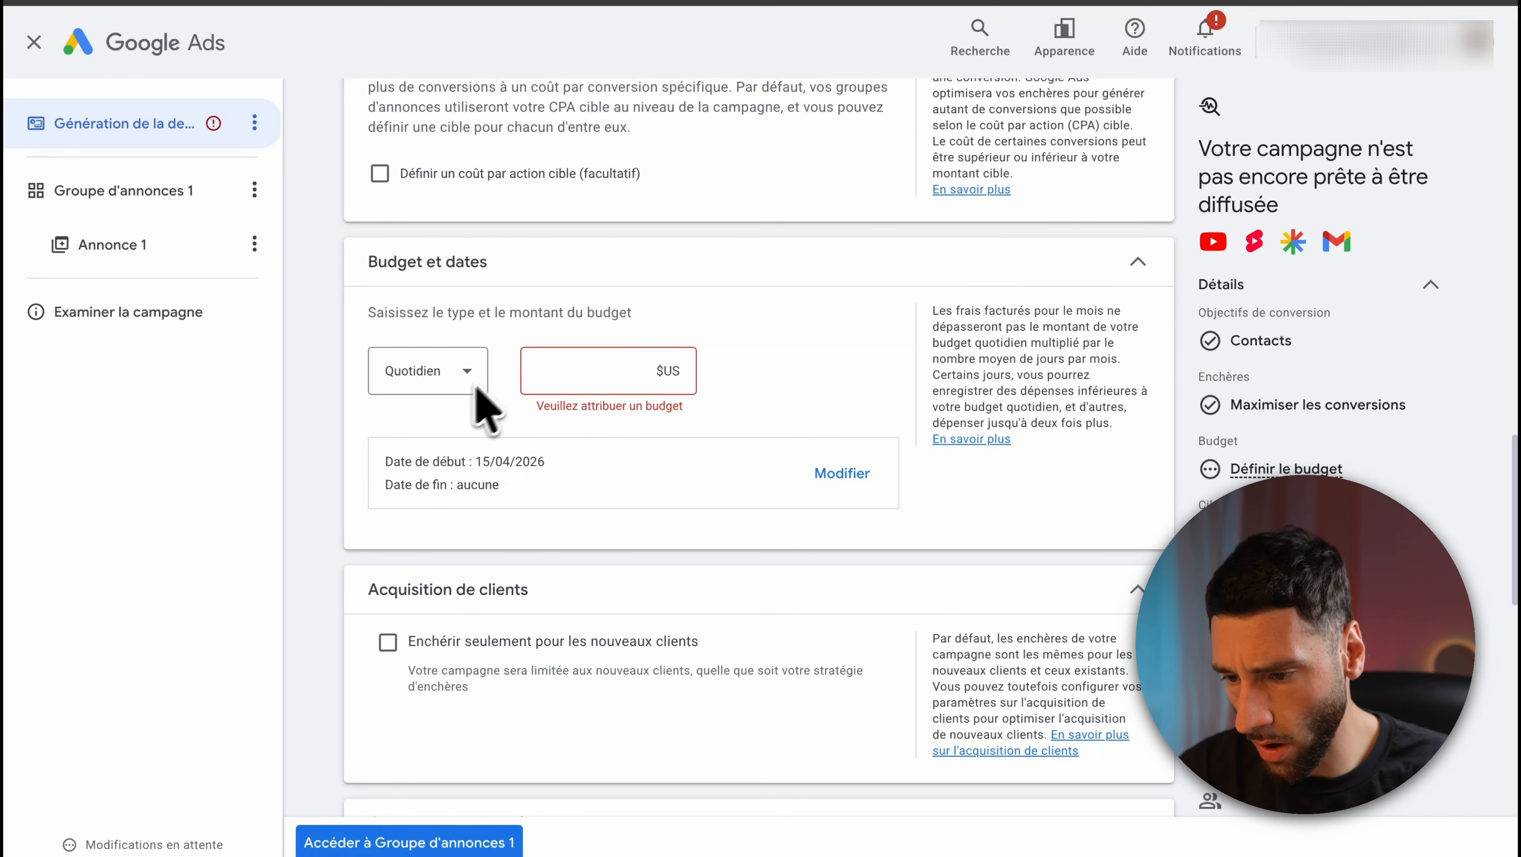
{"action": "left_click", "coordinate": [465, 372]}
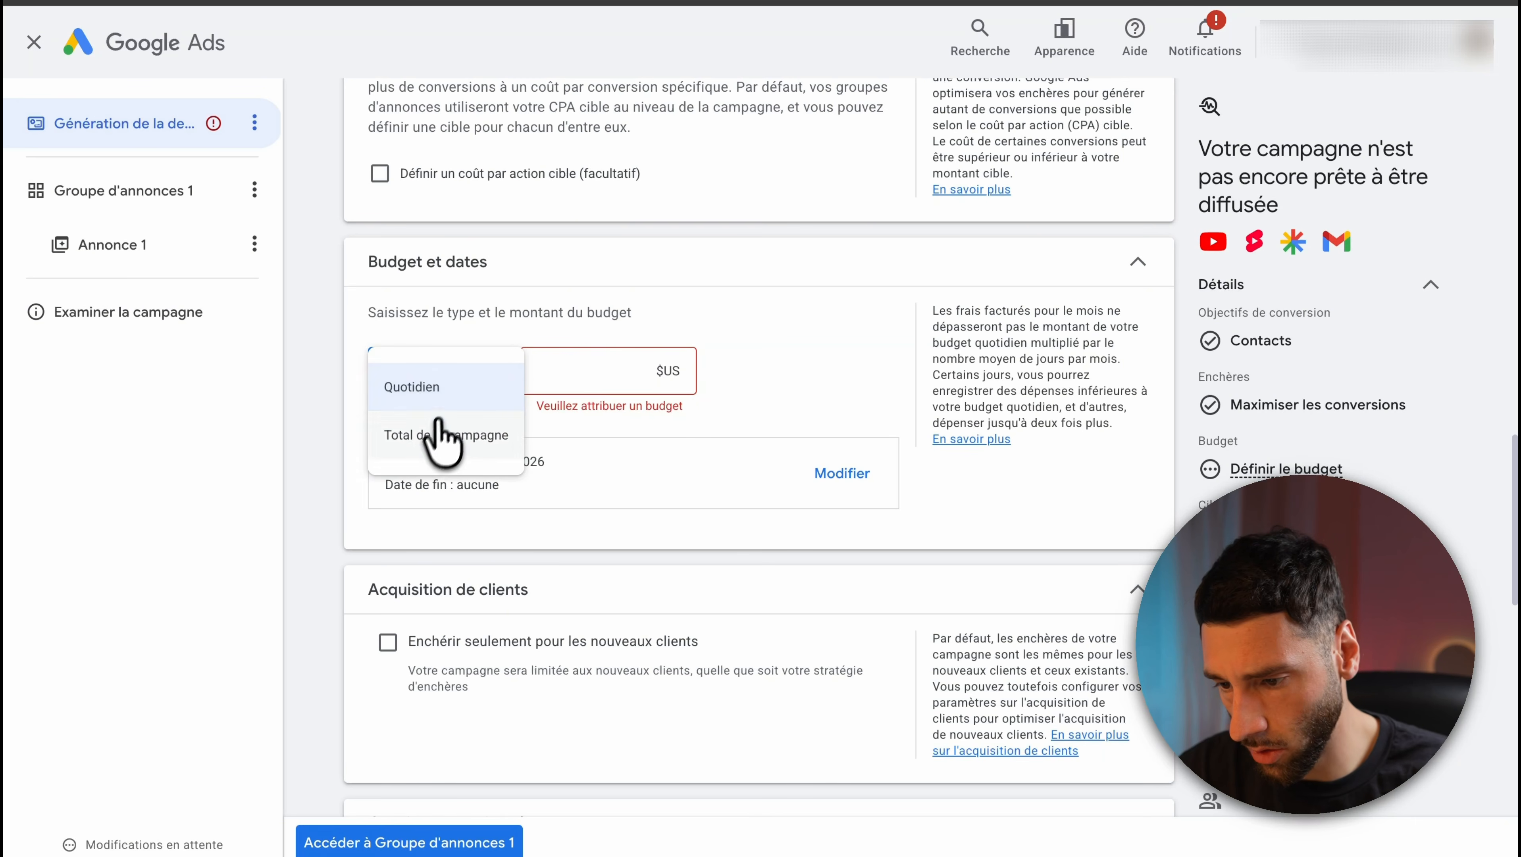
{"action": "left_click", "coordinate": [599, 317]}
{"action": "scroll", "coordinate": [599, 317], "scroll_direction": "down", "scroll_amount": 1}
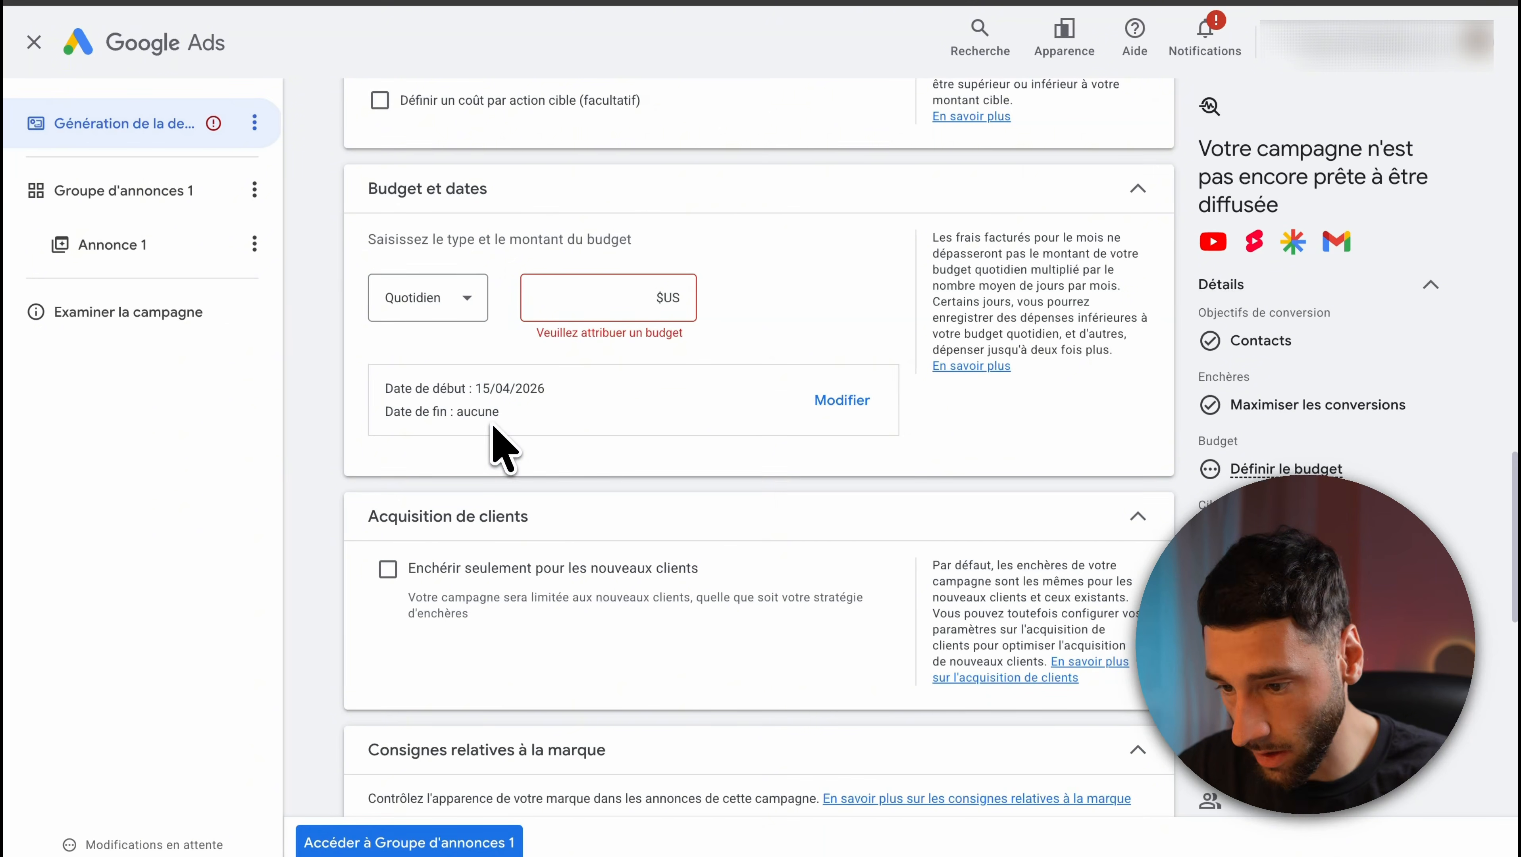
{"action": "left_click_drag", "start_coordinate": [500, 413], "coordinate": [457, 414]}
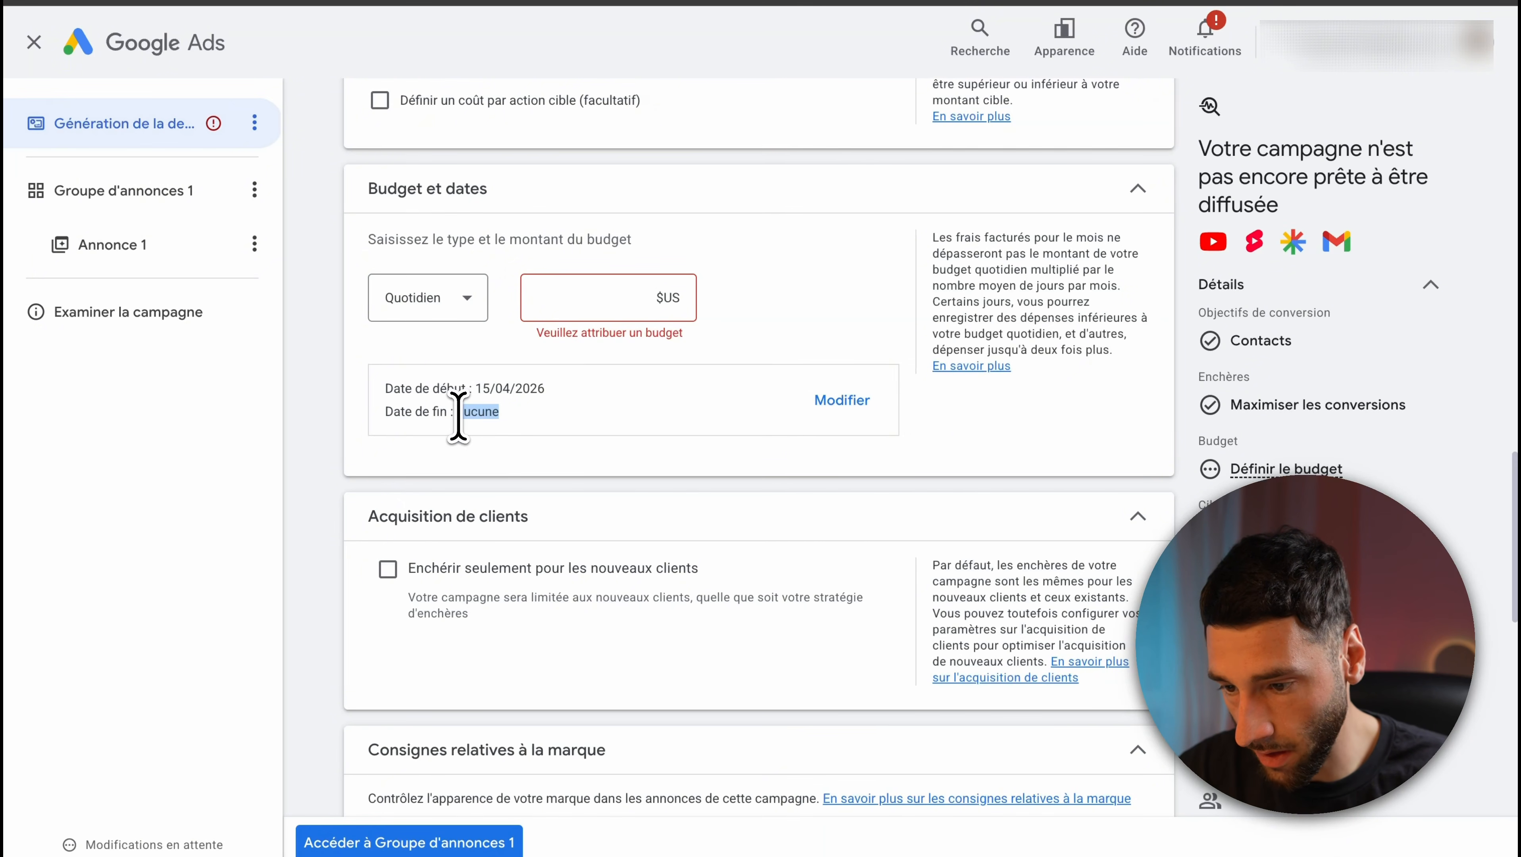
Turn on the campaign-level geographic and language settings under Zone géographique et langue.
{"action": "scroll", "coordinate": [458, 415], "scroll_direction": "down", "scroll_amount": 3}
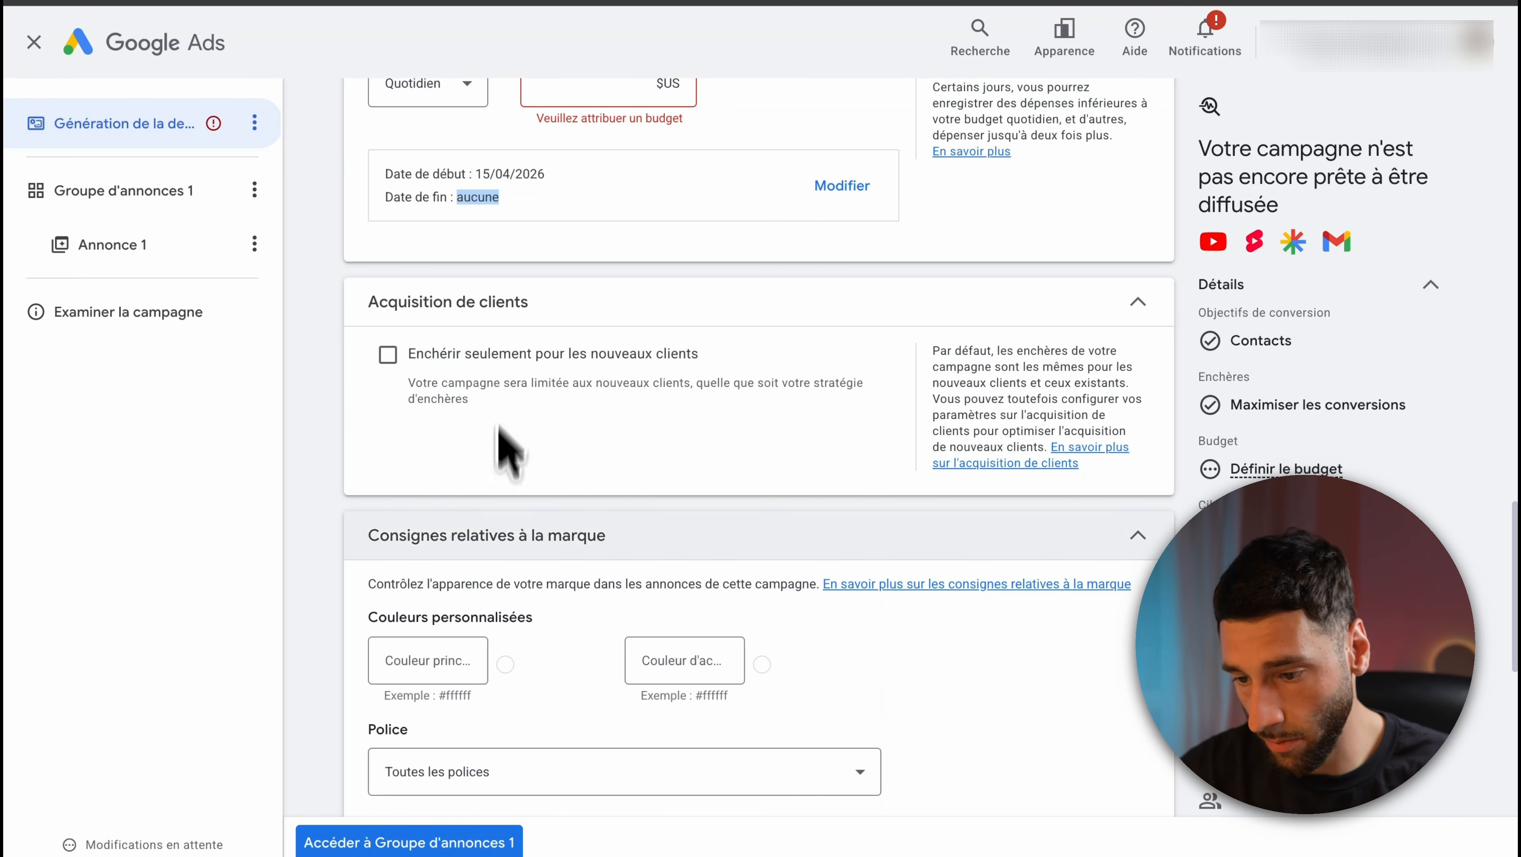
{"action": "scroll", "coordinate": [503, 425], "scroll_direction": "down", "scroll_amount": 3}
{"action": "scroll", "coordinate": [522, 510], "scroll_direction": "down", "scroll_amount": 5}
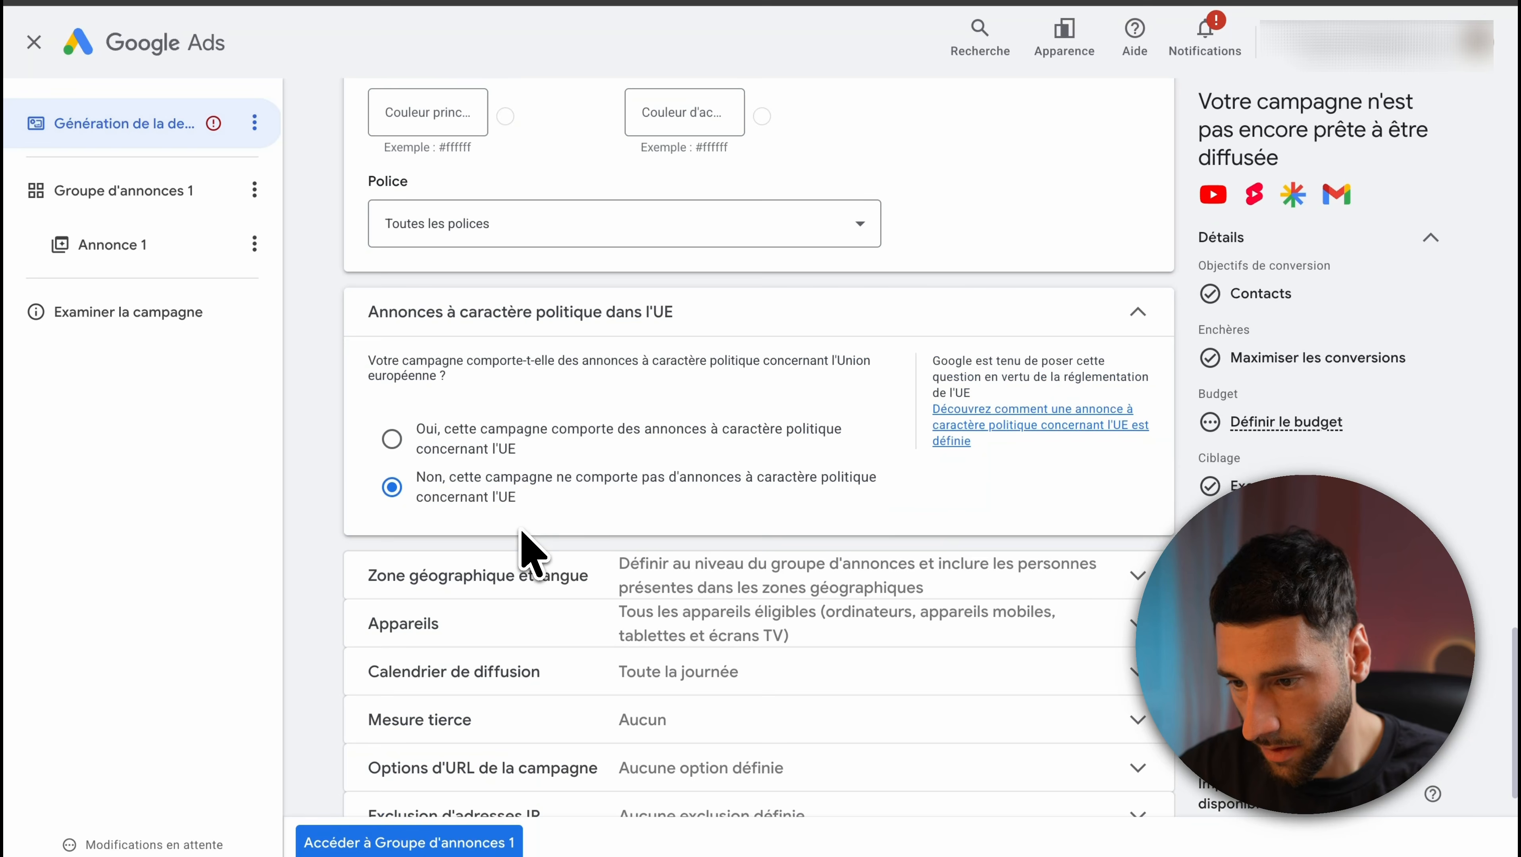
{"action": "scroll", "coordinate": [475, 508], "scroll_direction": "down", "scroll_amount": 1}
{"action": "left_click", "coordinate": [471, 501]}
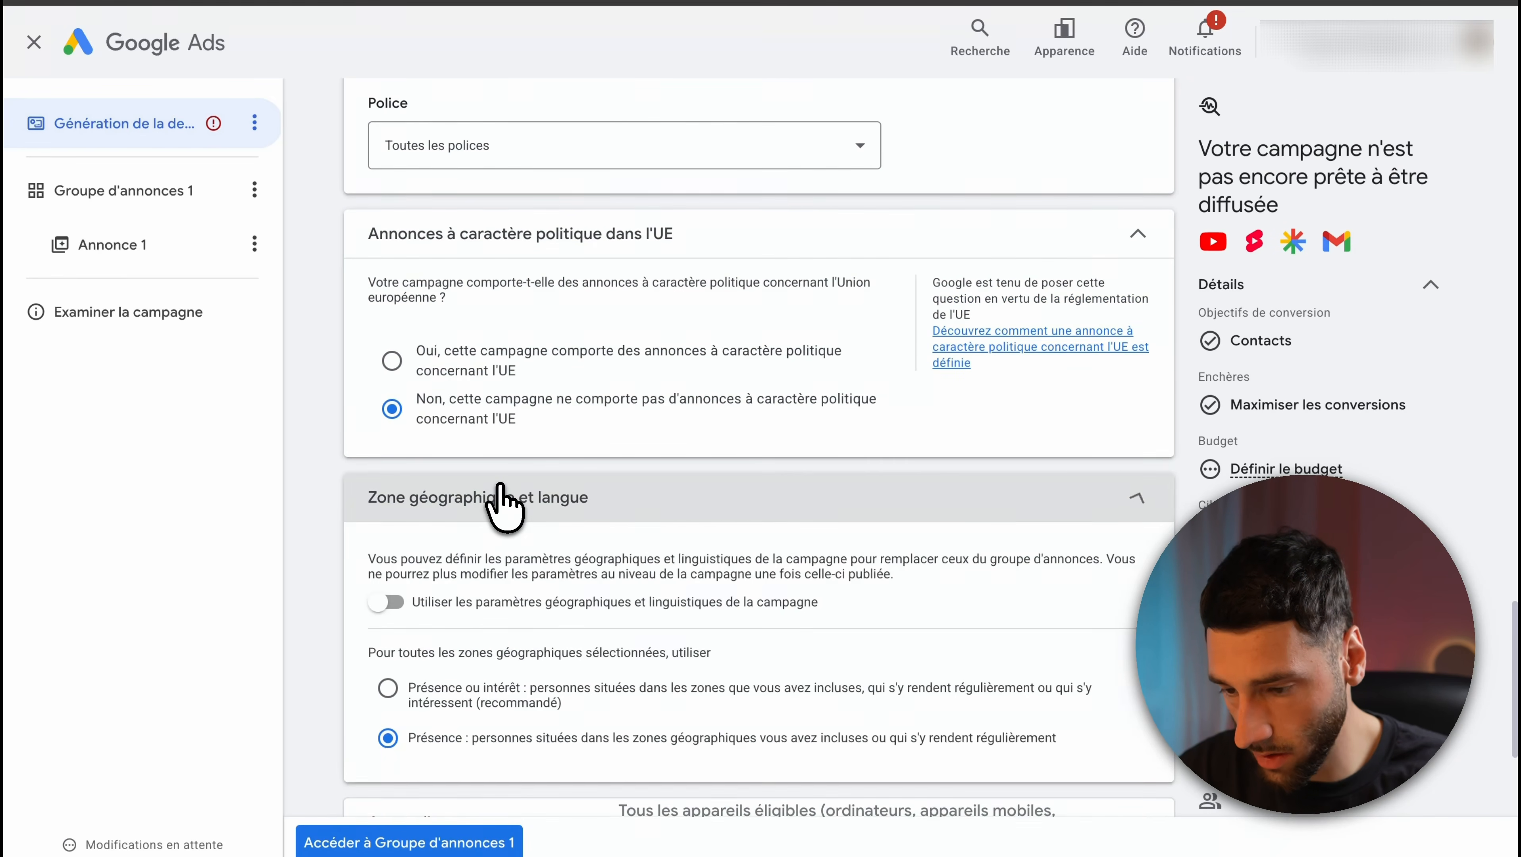
{"action": "scroll", "coordinate": [456, 579], "scroll_direction": "down", "scroll_amount": 1}
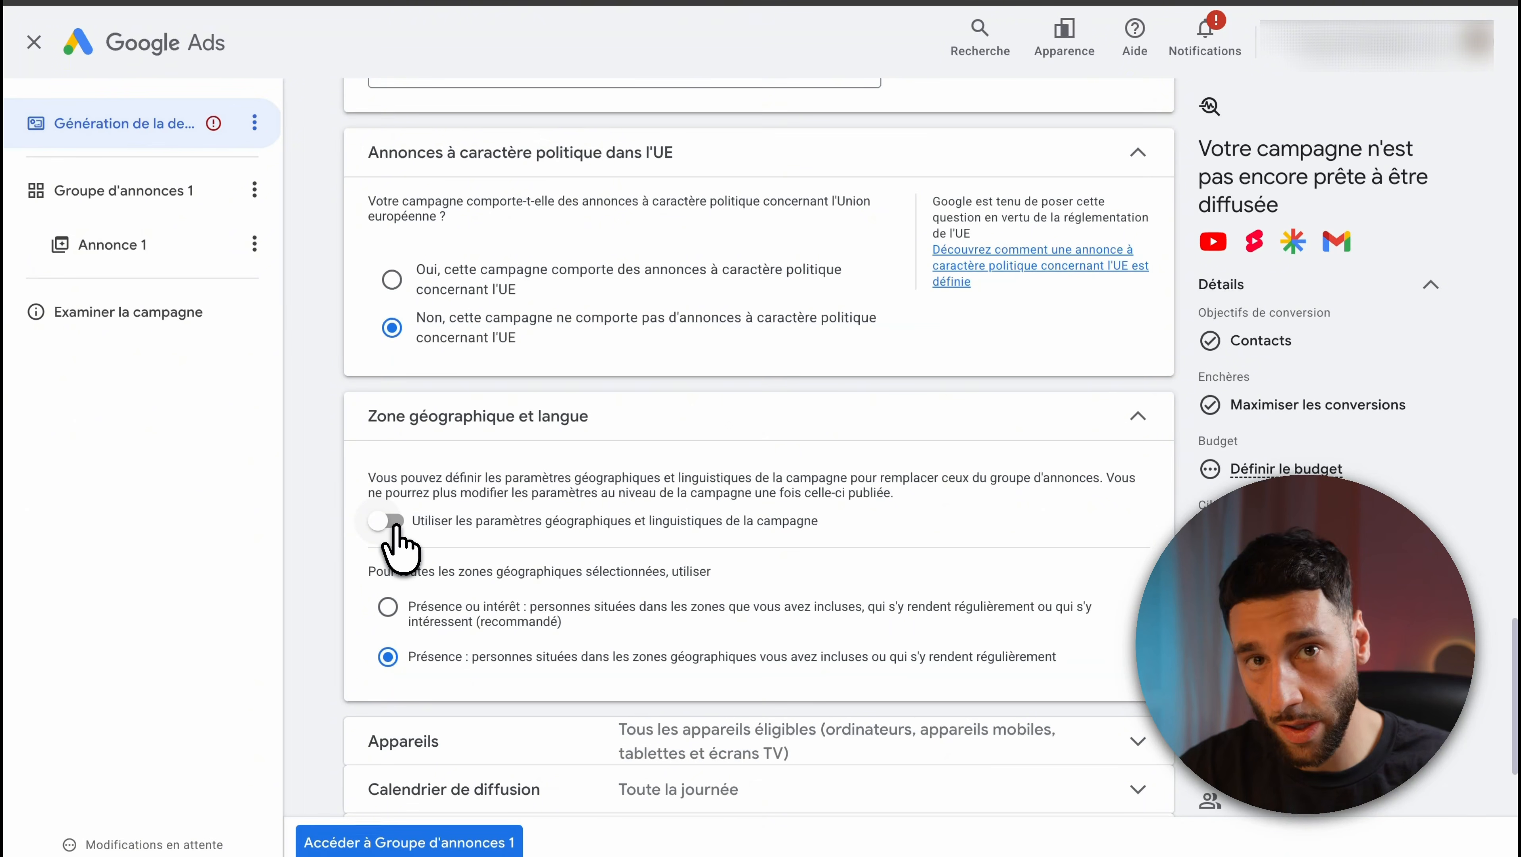
{"action": "left_click", "coordinate": [396, 526]}
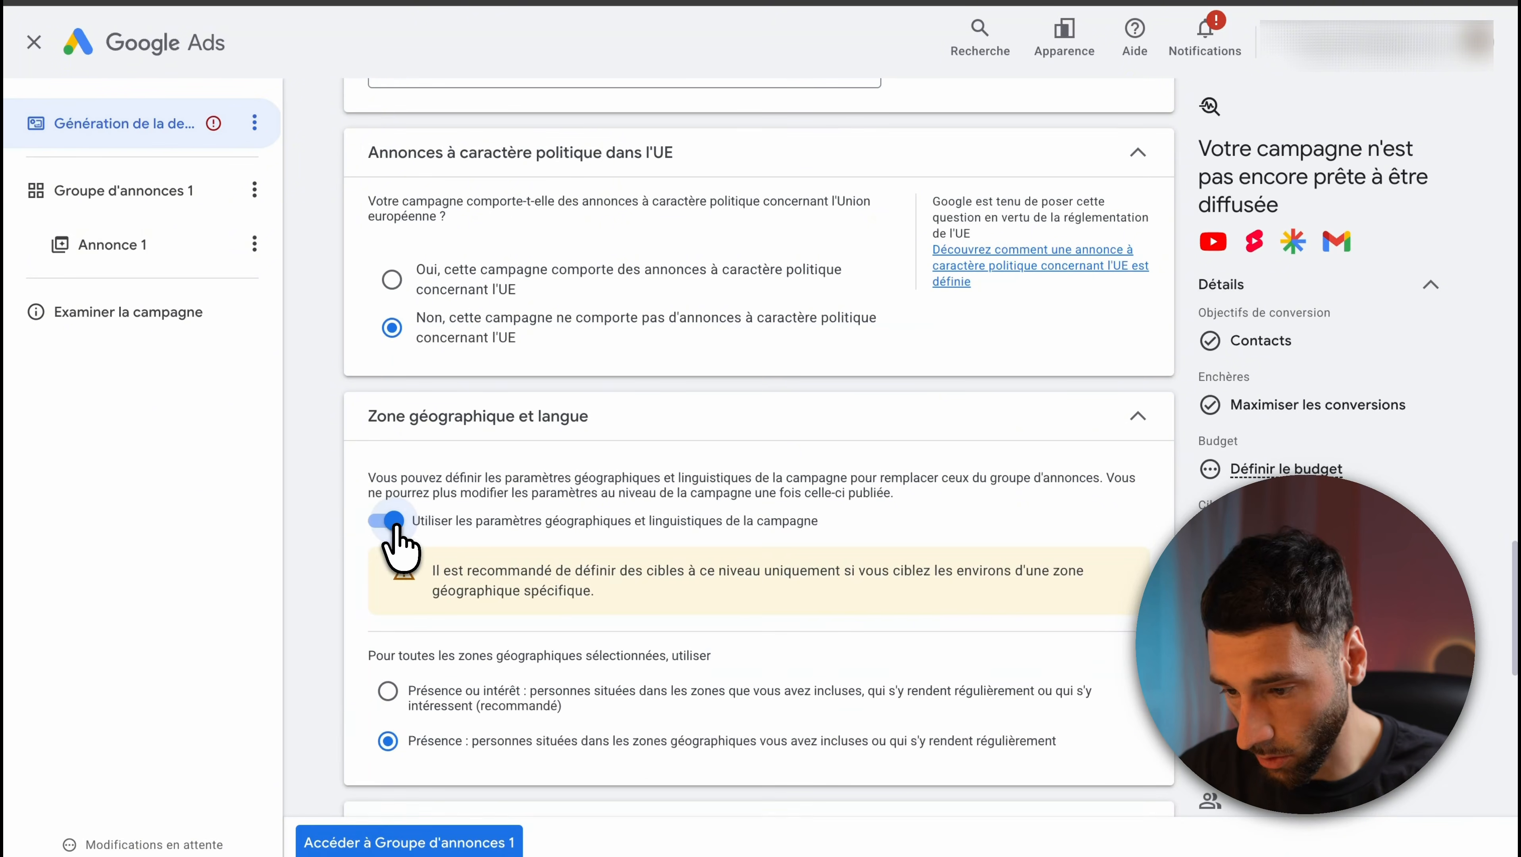
Check the presence-based location option and France targeting, and add Français as the campaign's language.
{"action": "scroll", "coordinate": [410, 574], "scroll_direction": "down", "scroll_amount": 2}
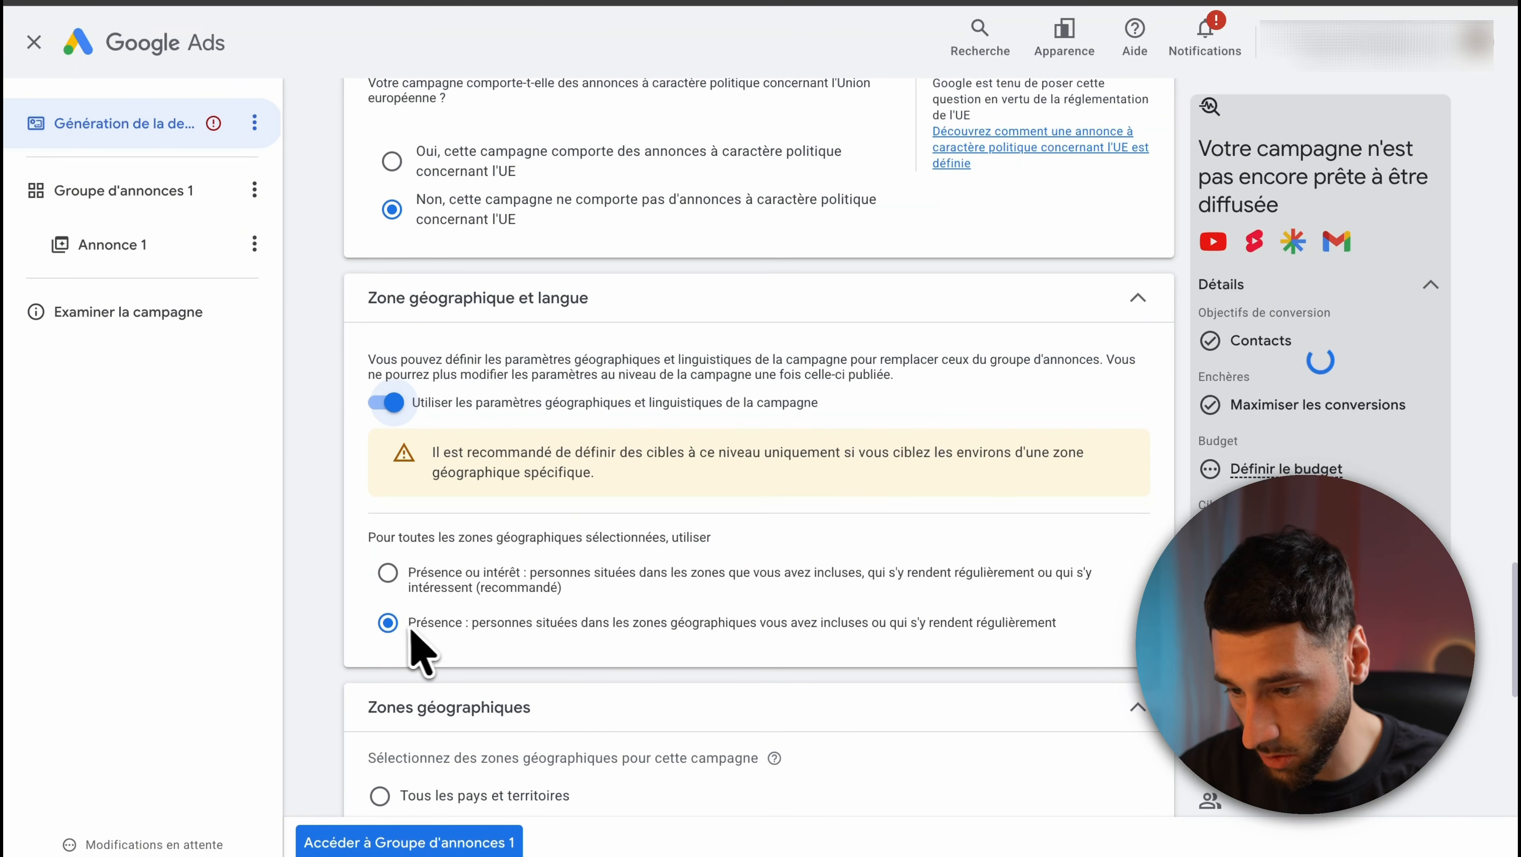
{"action": "scroll", "coordinate": [456, 624], "scroll_direction": "down", "scroll_amount": 3}
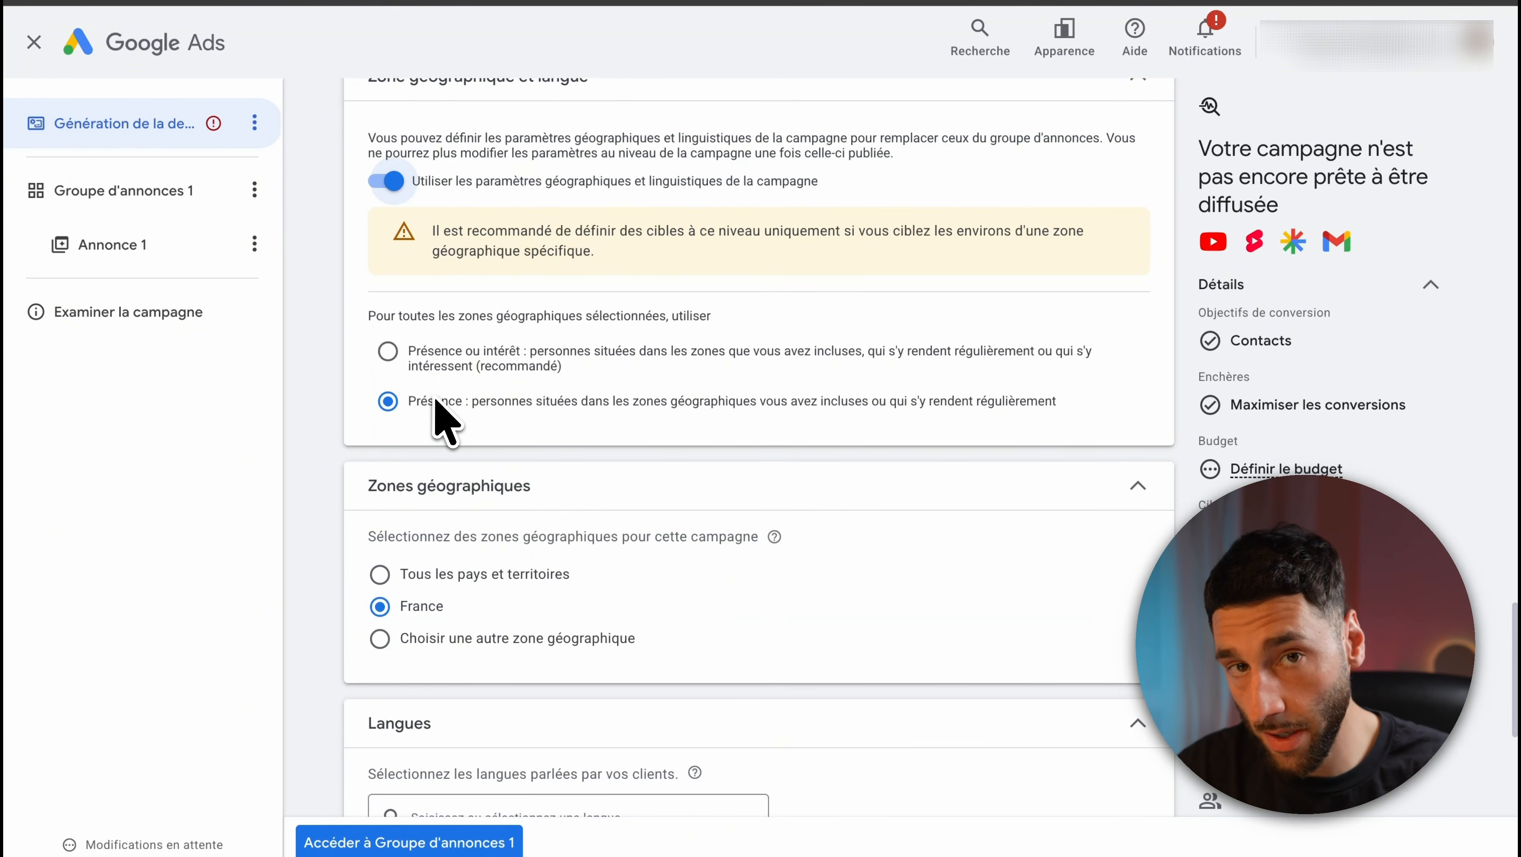
{"action": "scroll", "coordinate": [437, 414], "scroll_direction": "down", "scroll_amount": 3}
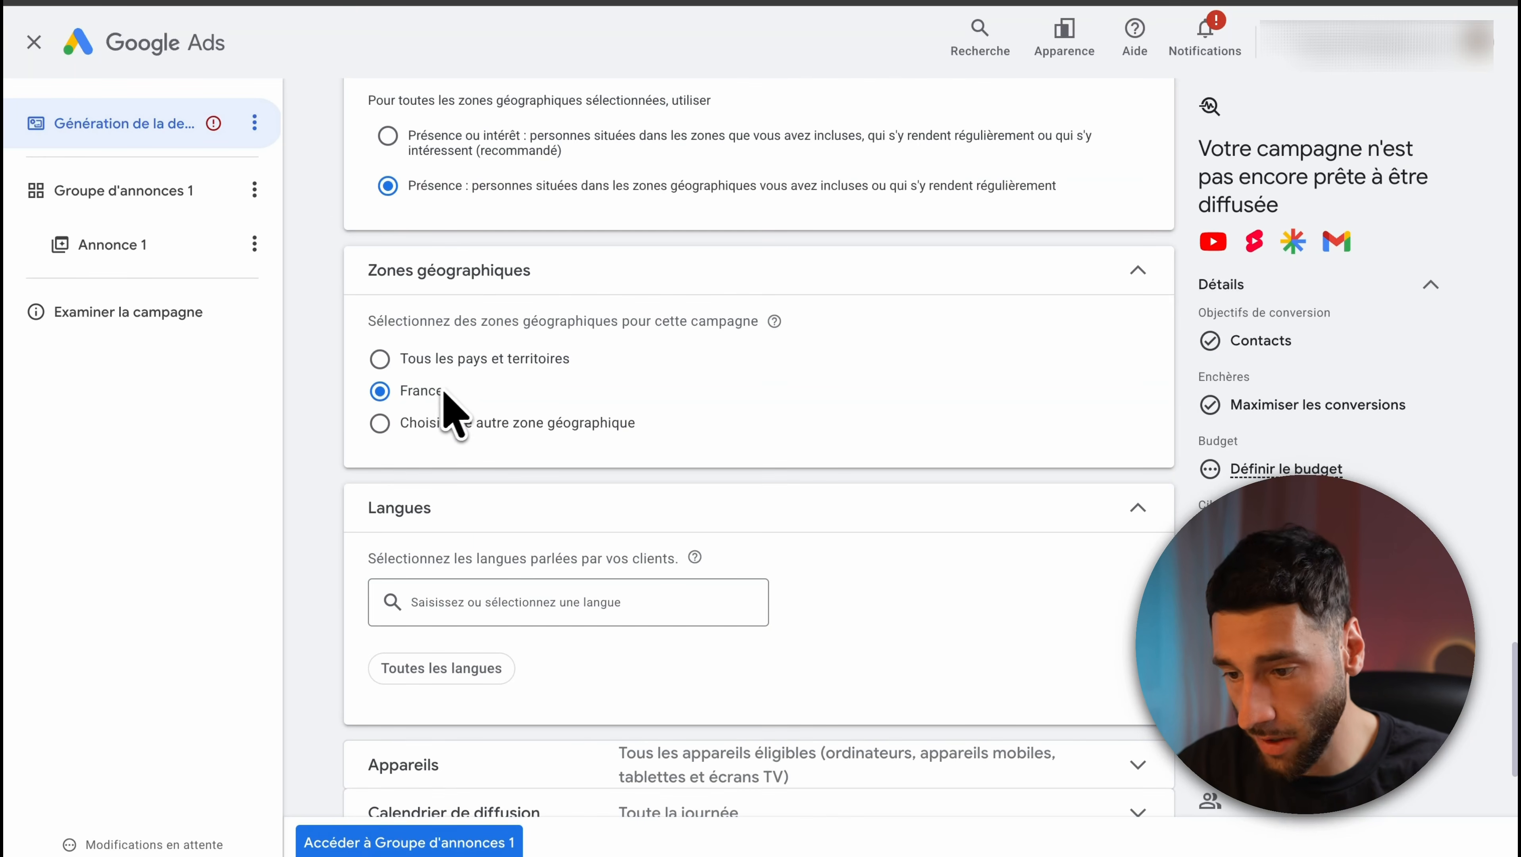
{"action": "scroll", "coordinate": [491, 436], "scroll_direction": "down", "scroll_amount": 2}
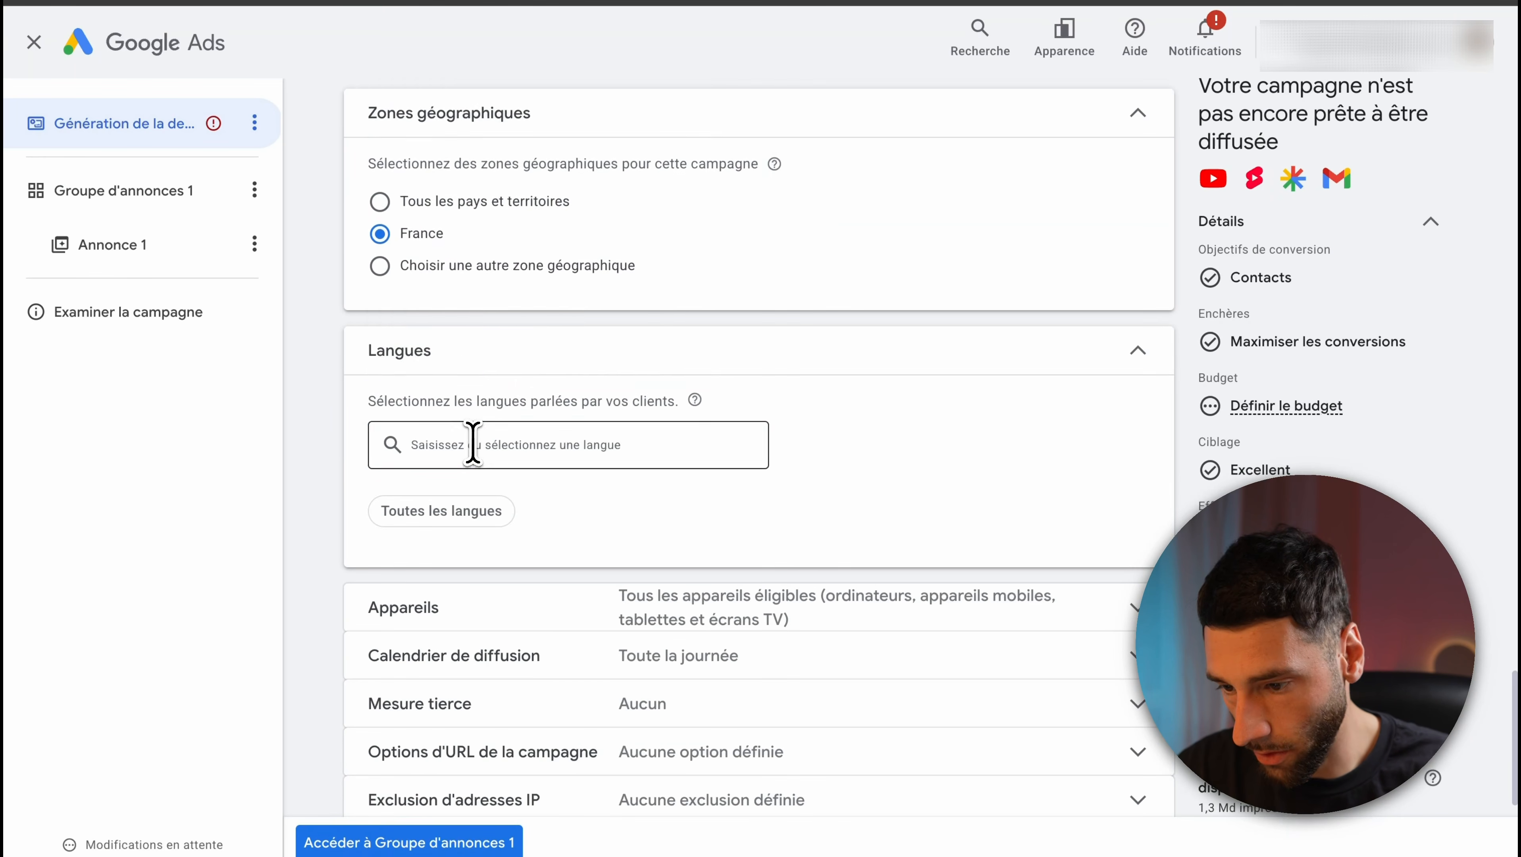
{"action": "left_click", "coordinate": [473, 445]}
{"action": "type", "text": "fr"}
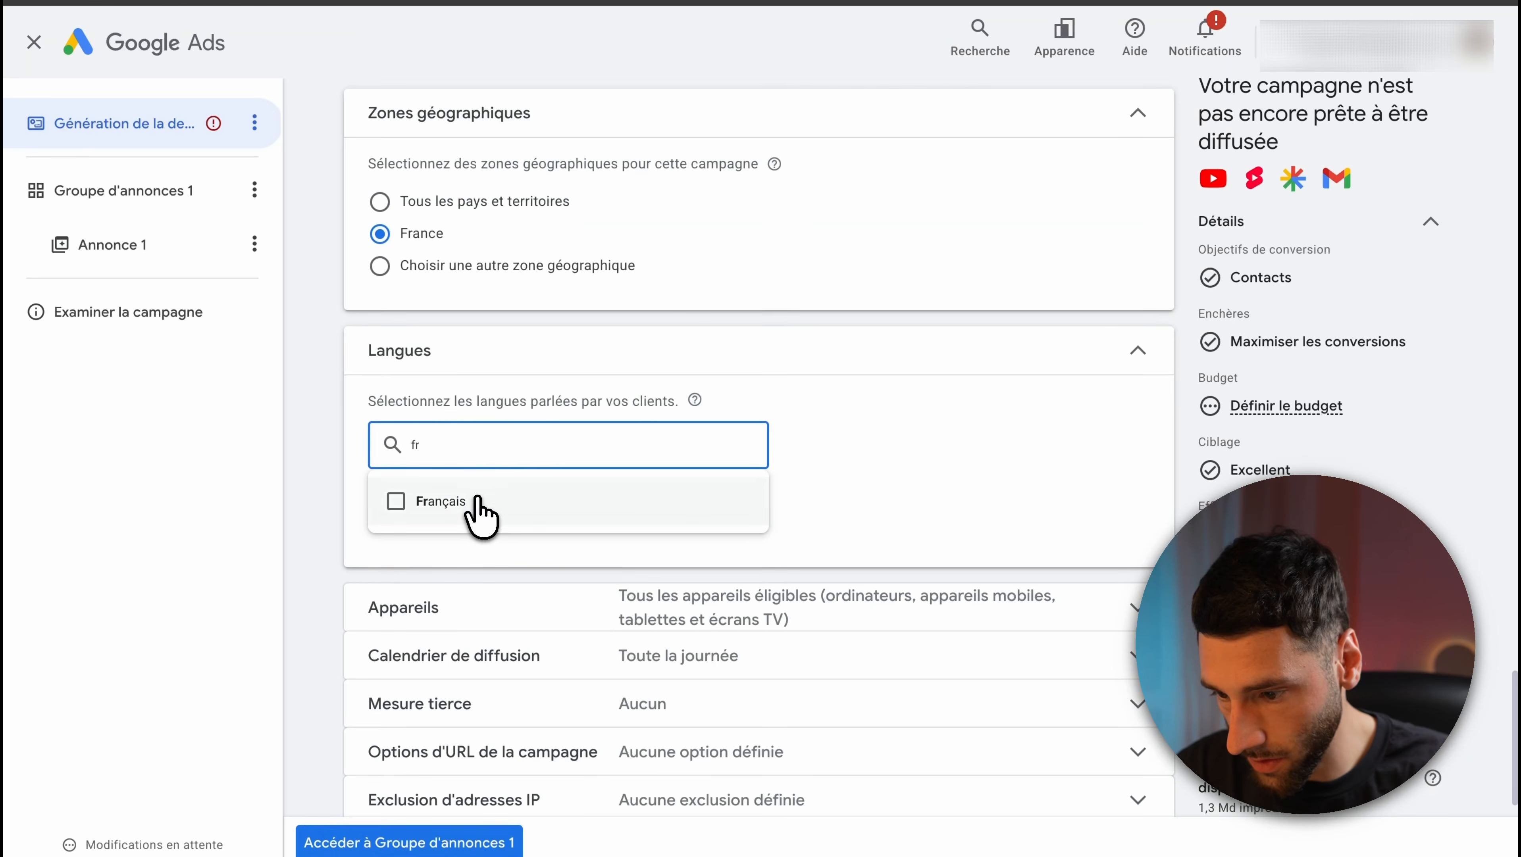
{"action": "left_click", "coordinate": [475, 508]}
Define device targeting criteria for the campaign and exclude Écrans TV.
{"action": "scroll", "coordinate": [520, 628], "scroll_direction": "down", "scroll_amount": 1}
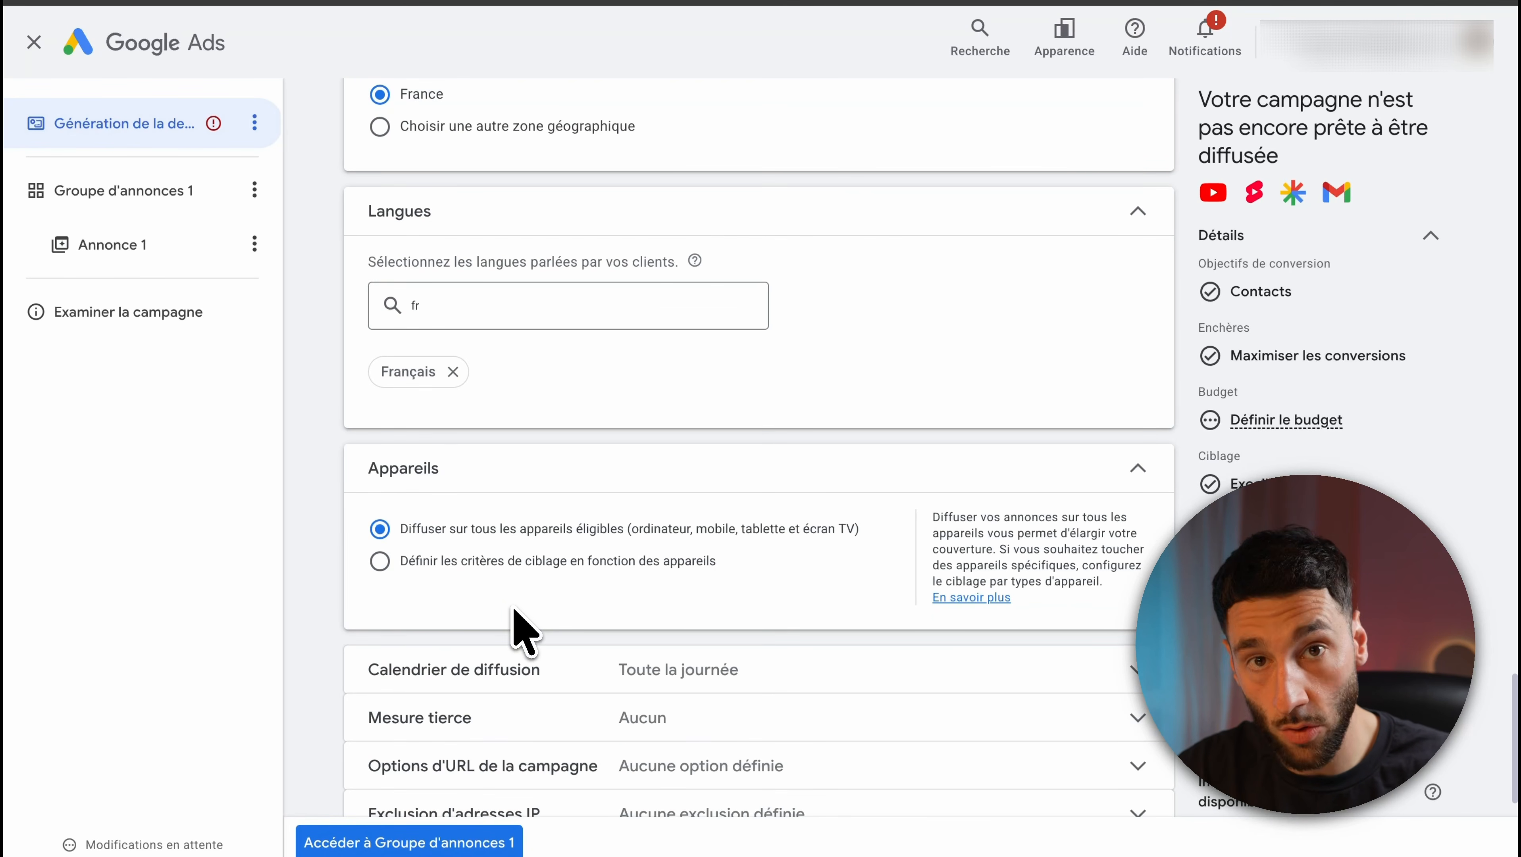
{"action": "left_click", "coordinate": [420, 561]}
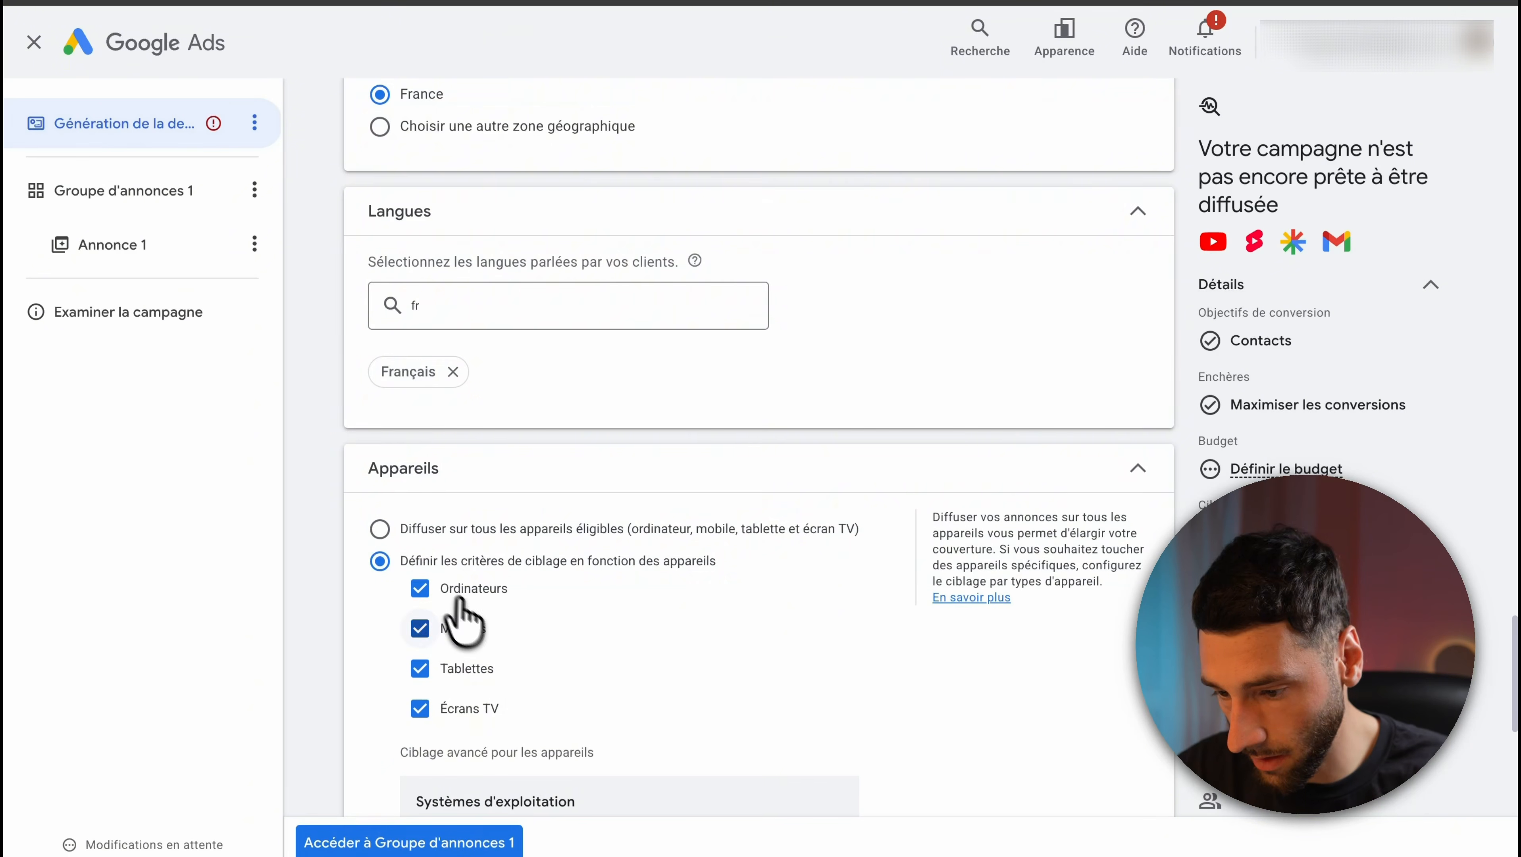
{"action": "scroll", "coordinate": [456, 612], "scroll_direction": "down", "scroll_amount": 1}
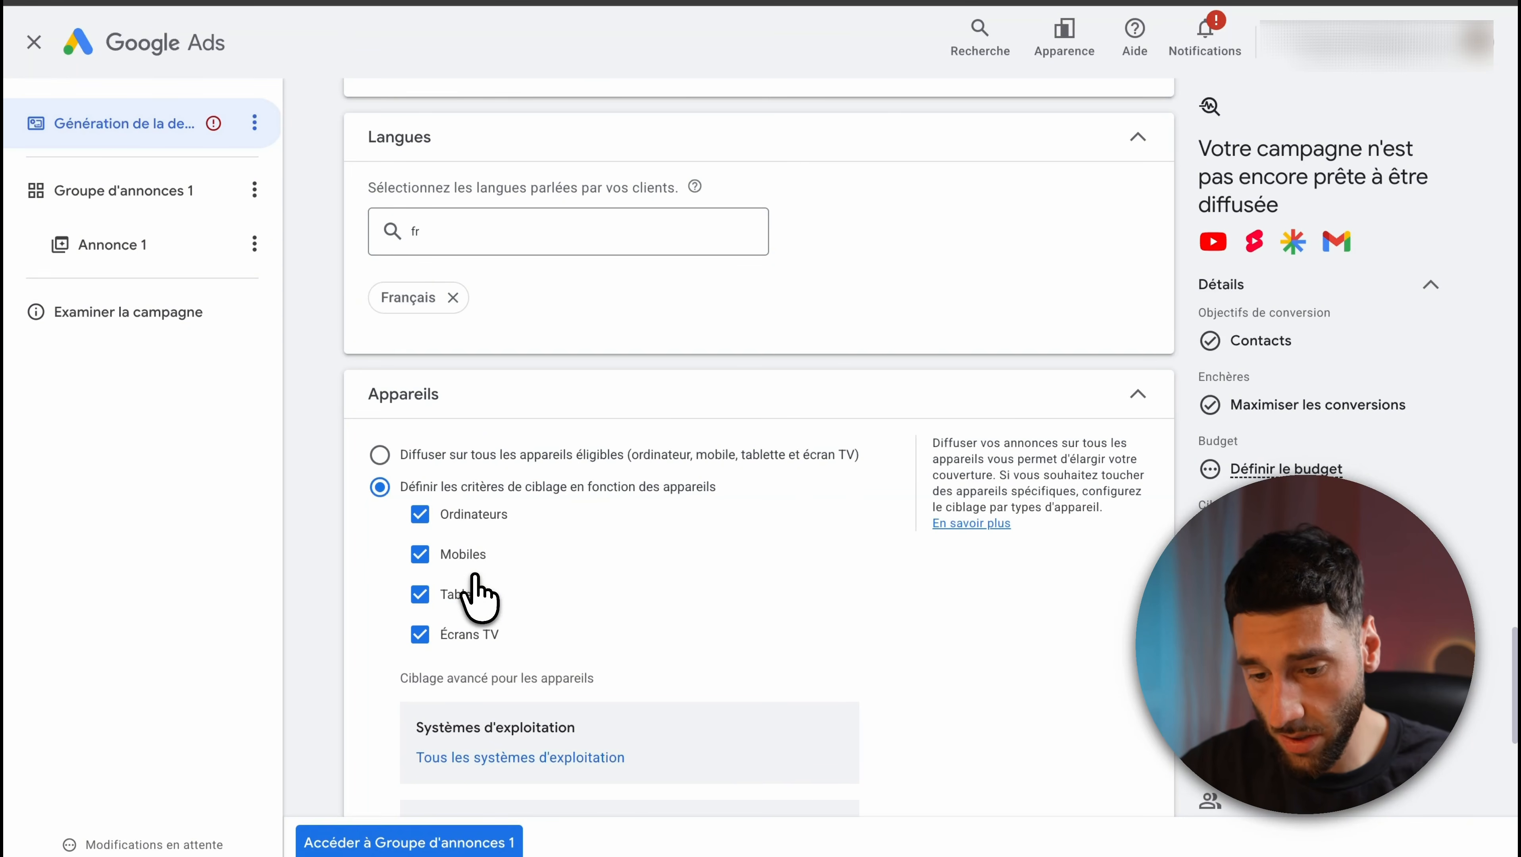
{"action": "left_click", "coordinate": [421, 634]}
Look over the advanced device targeting and remaining campaign settings, and proceed to Groupe d'annonces 1.
{"action": "scroll", "coordinate": [573, 577], "scroll_direction": "down", "scroll_amount": 2}
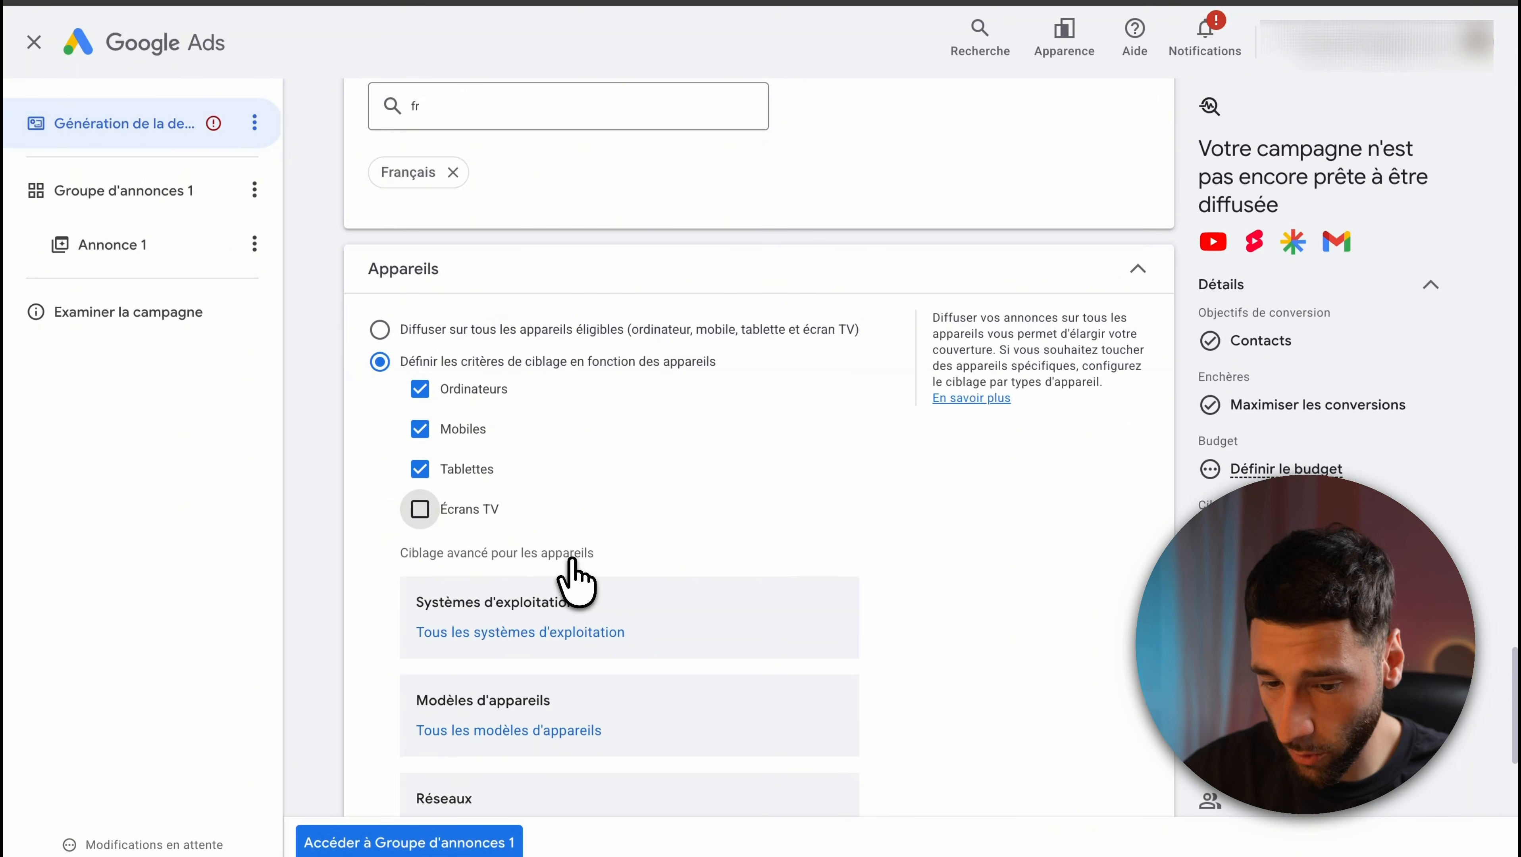
{"action": "scroll", "coordinate": [571, 560], "scroll_direction": "down", "scroll_amount": 4}
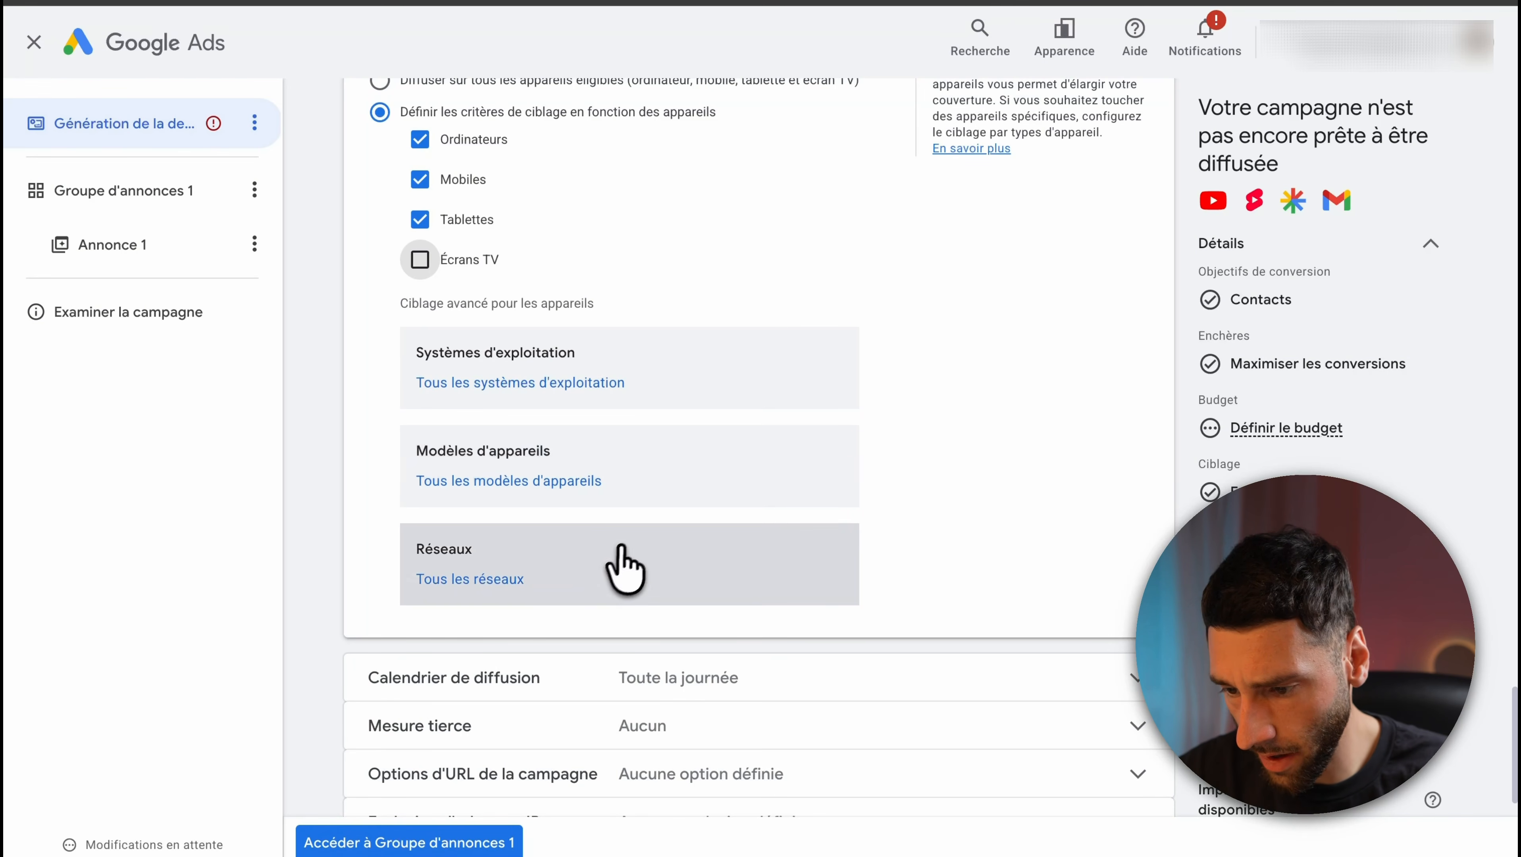
{"action": "scroll", "coordinate": [594, 586], "scroll_direction": "down", "scroll_amount": 1}
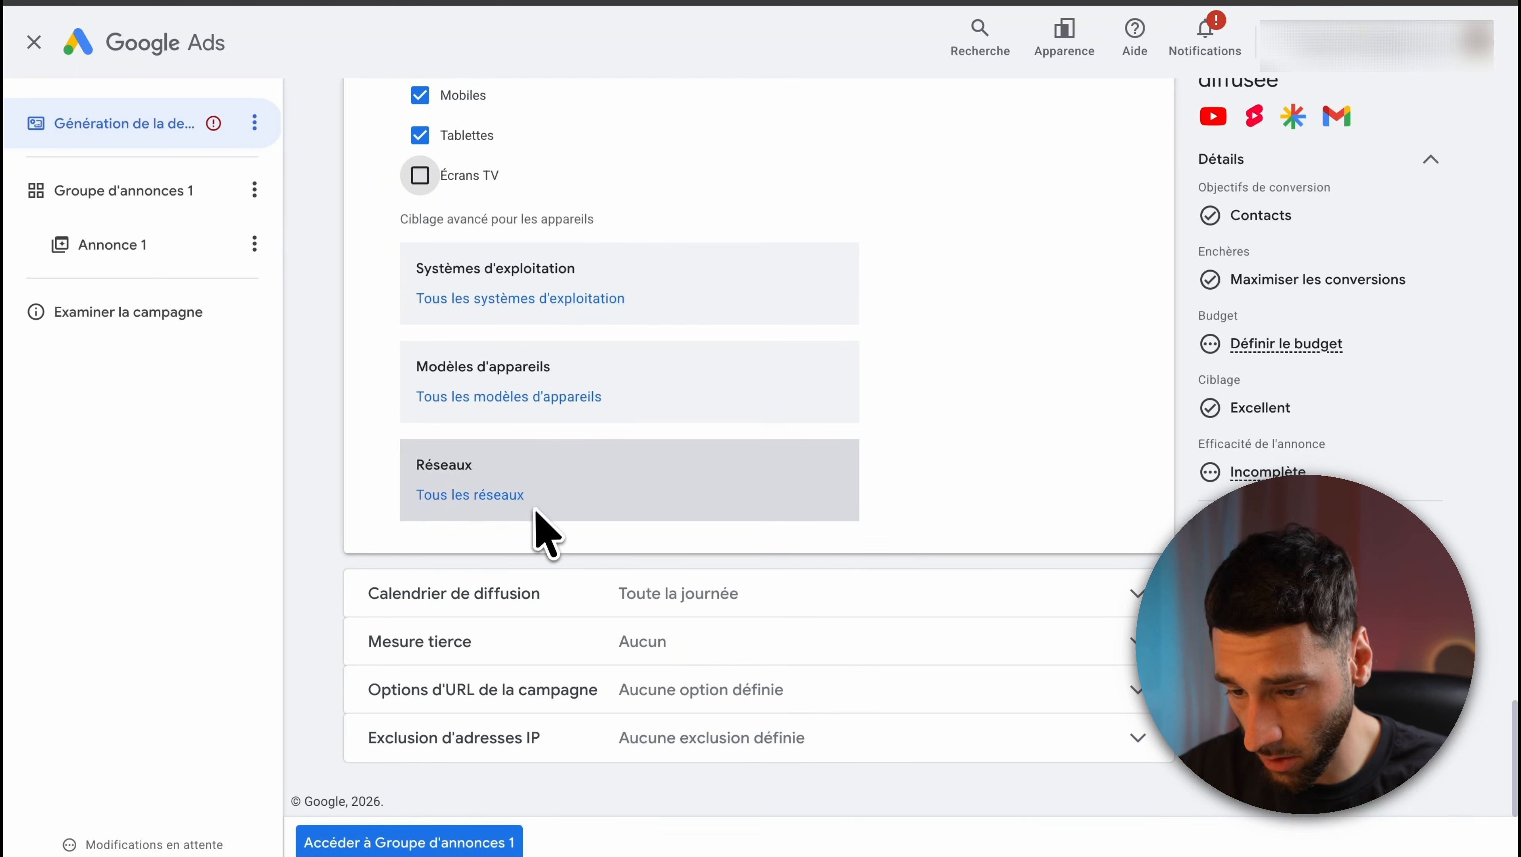
{"action": "left_click", "coordinate": [427, 843]}
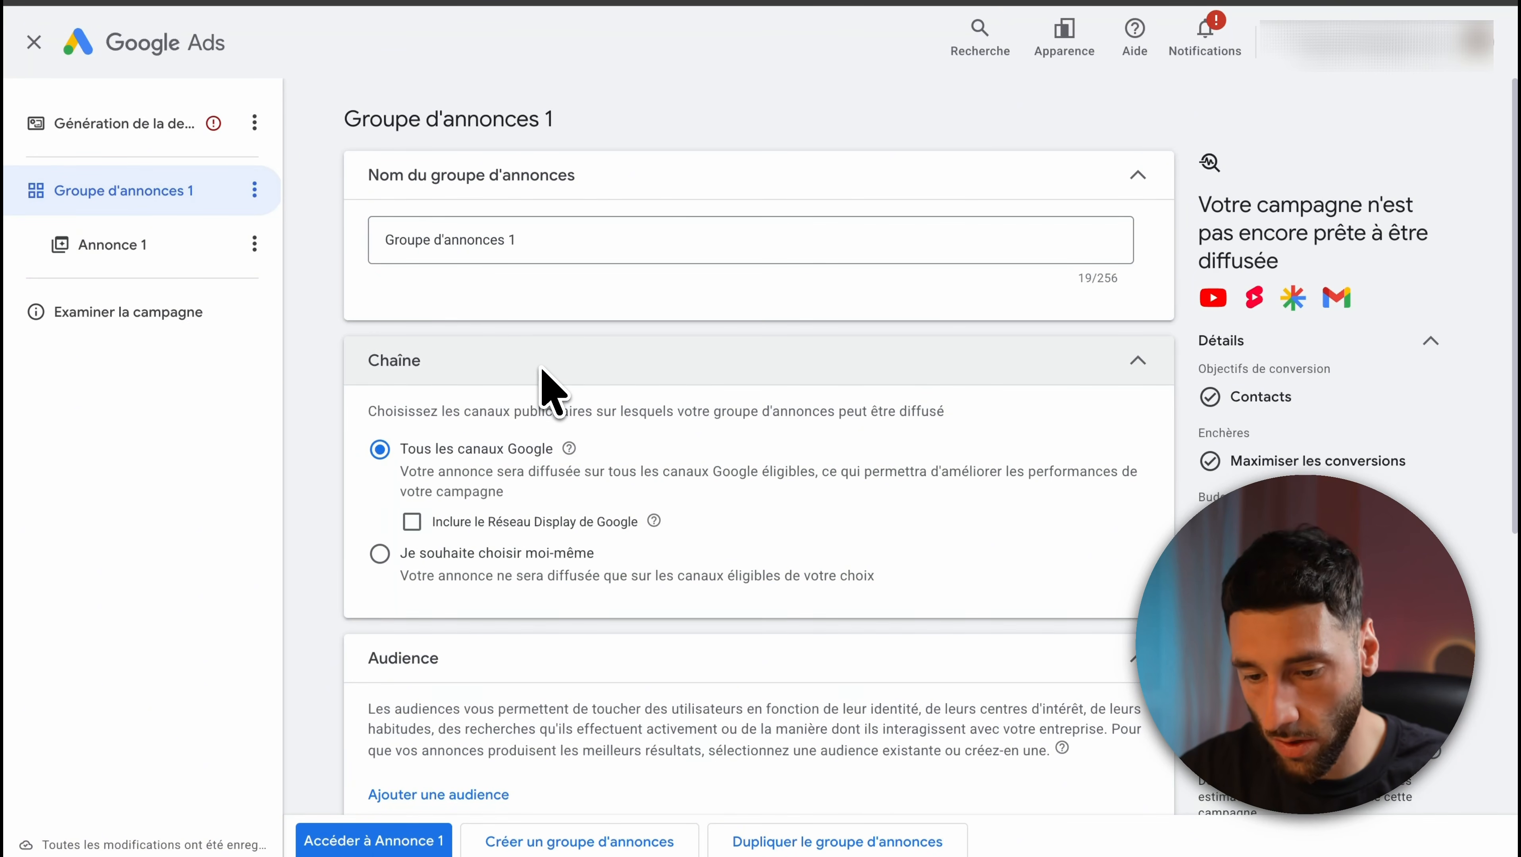
Choose the ad group's channels manually, excluding Discover, Gmail and Réseau Display de Google so only the YouTube placements are used.
{"action": "scroll", "coordinate": [498, 373], "scroll_direction": "down", "scroll_amount": 1}
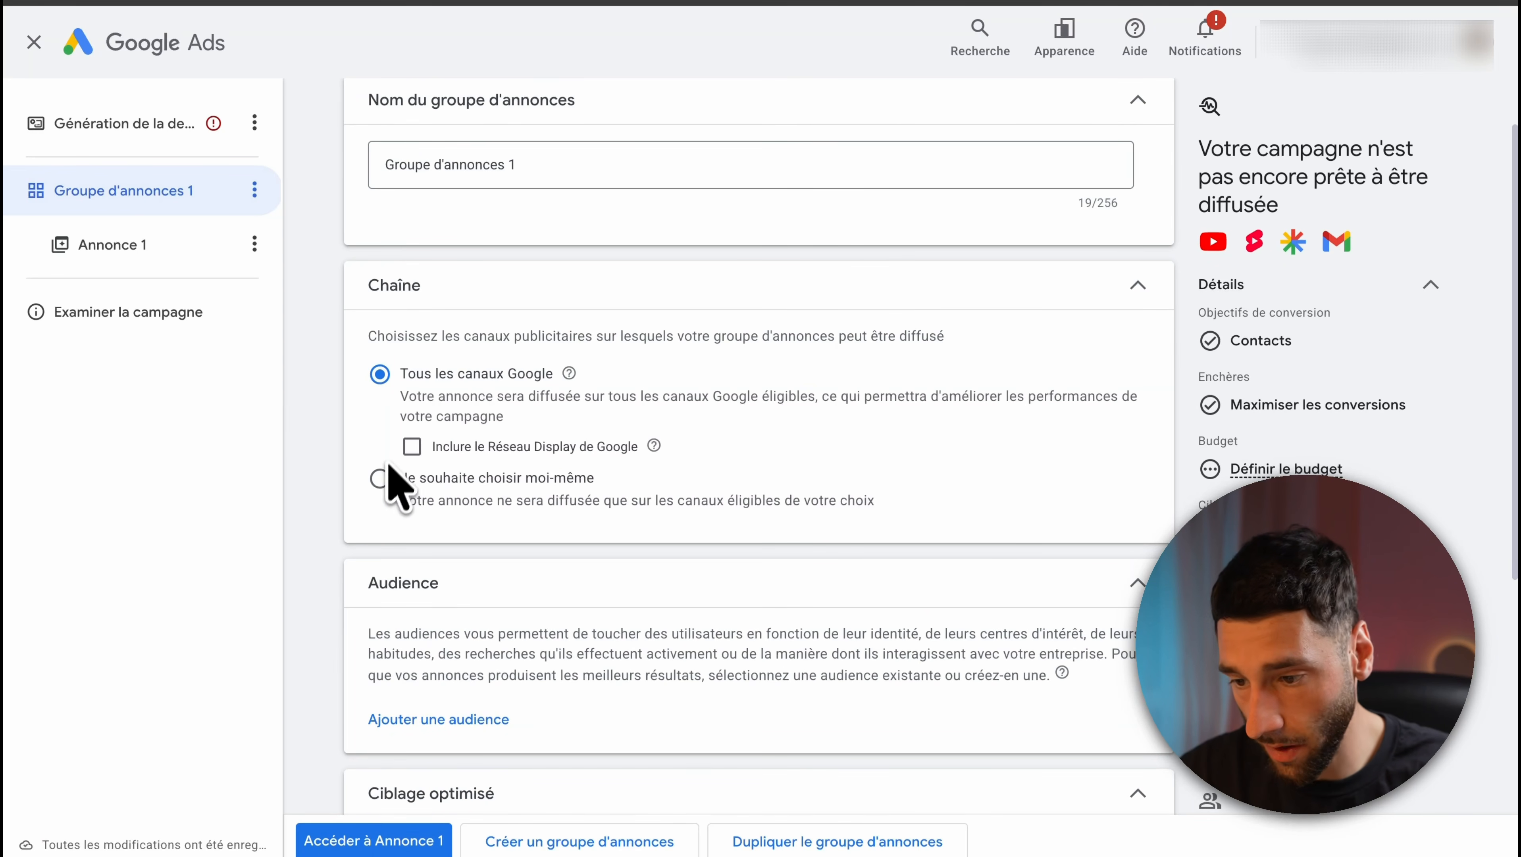
{"action": "left_click", "coordinate": [380, 479]}
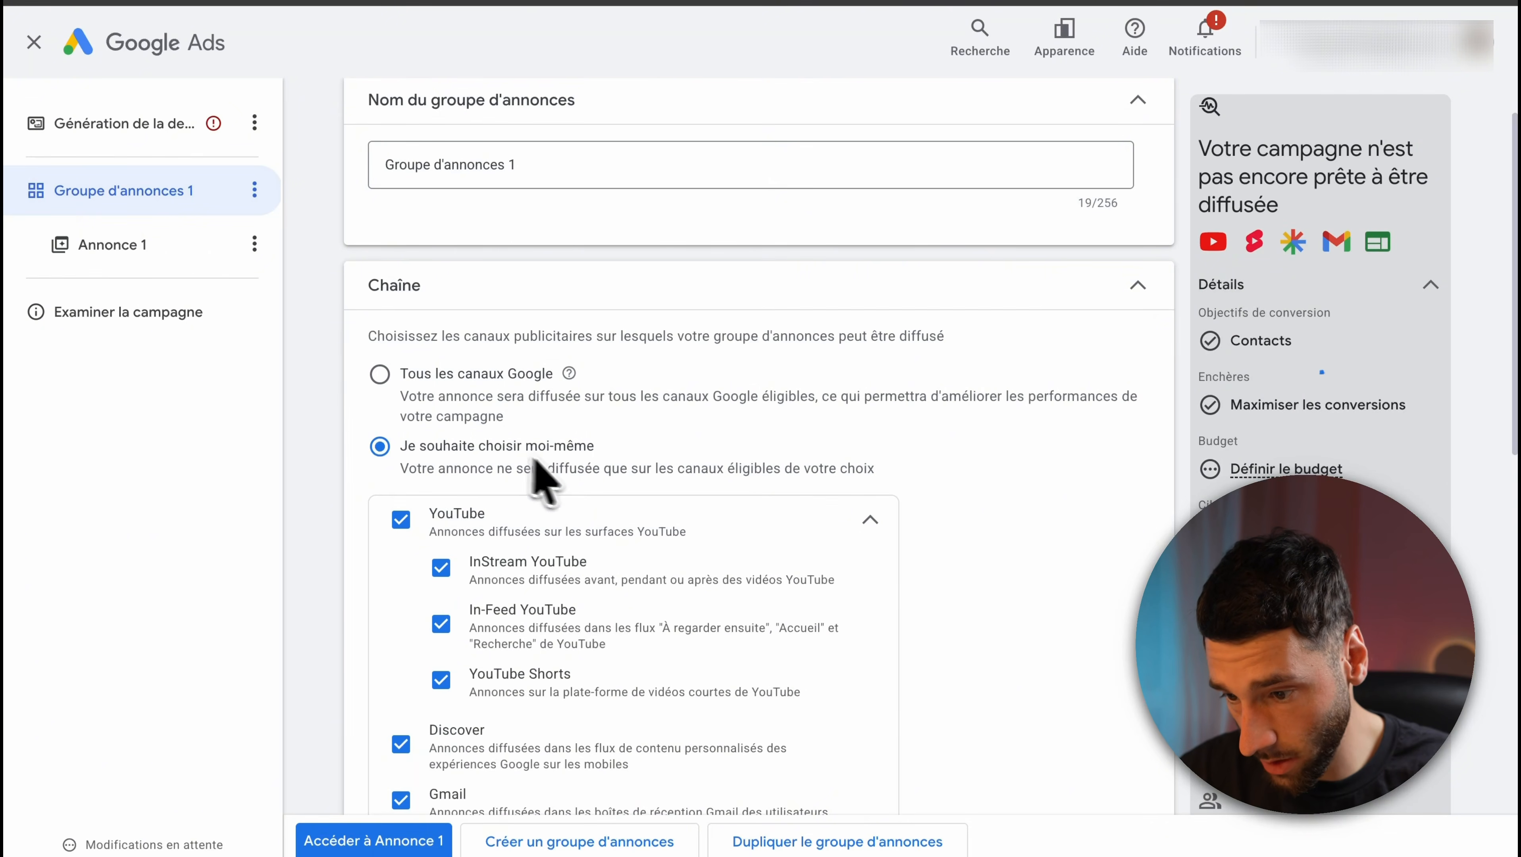
{"action": "scroll", "coordinate": [600, 421], "scroll_direction": "down", "scroll_amount": 3}
{"action": "left_click", "coordinate": [401, 536]}
{"action": "left_click", "coordinate": [401, 593]}
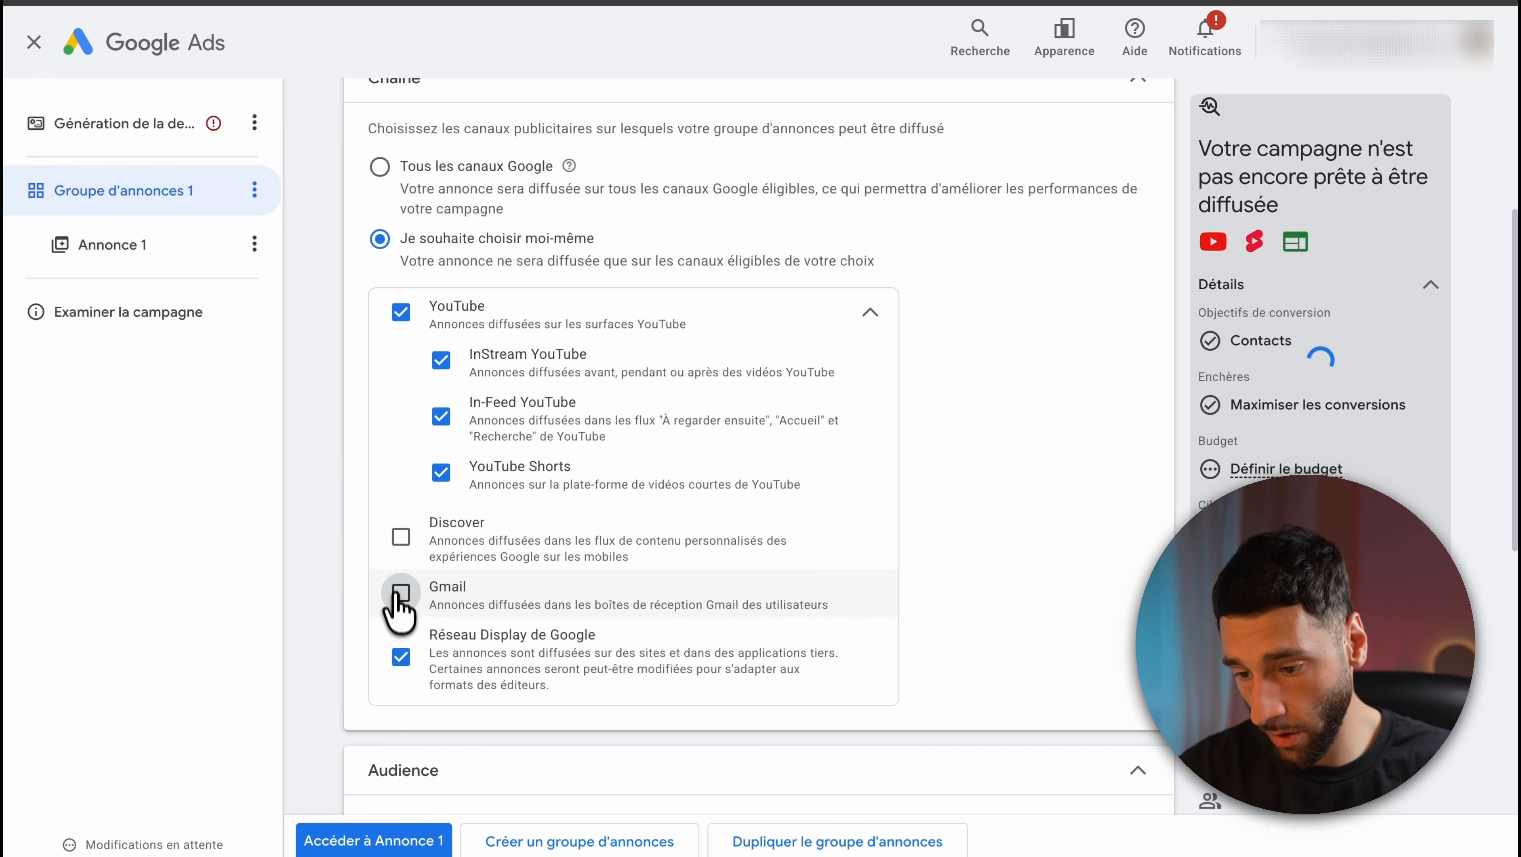
{"action": "left_click", "coordinate": [401, 657]}
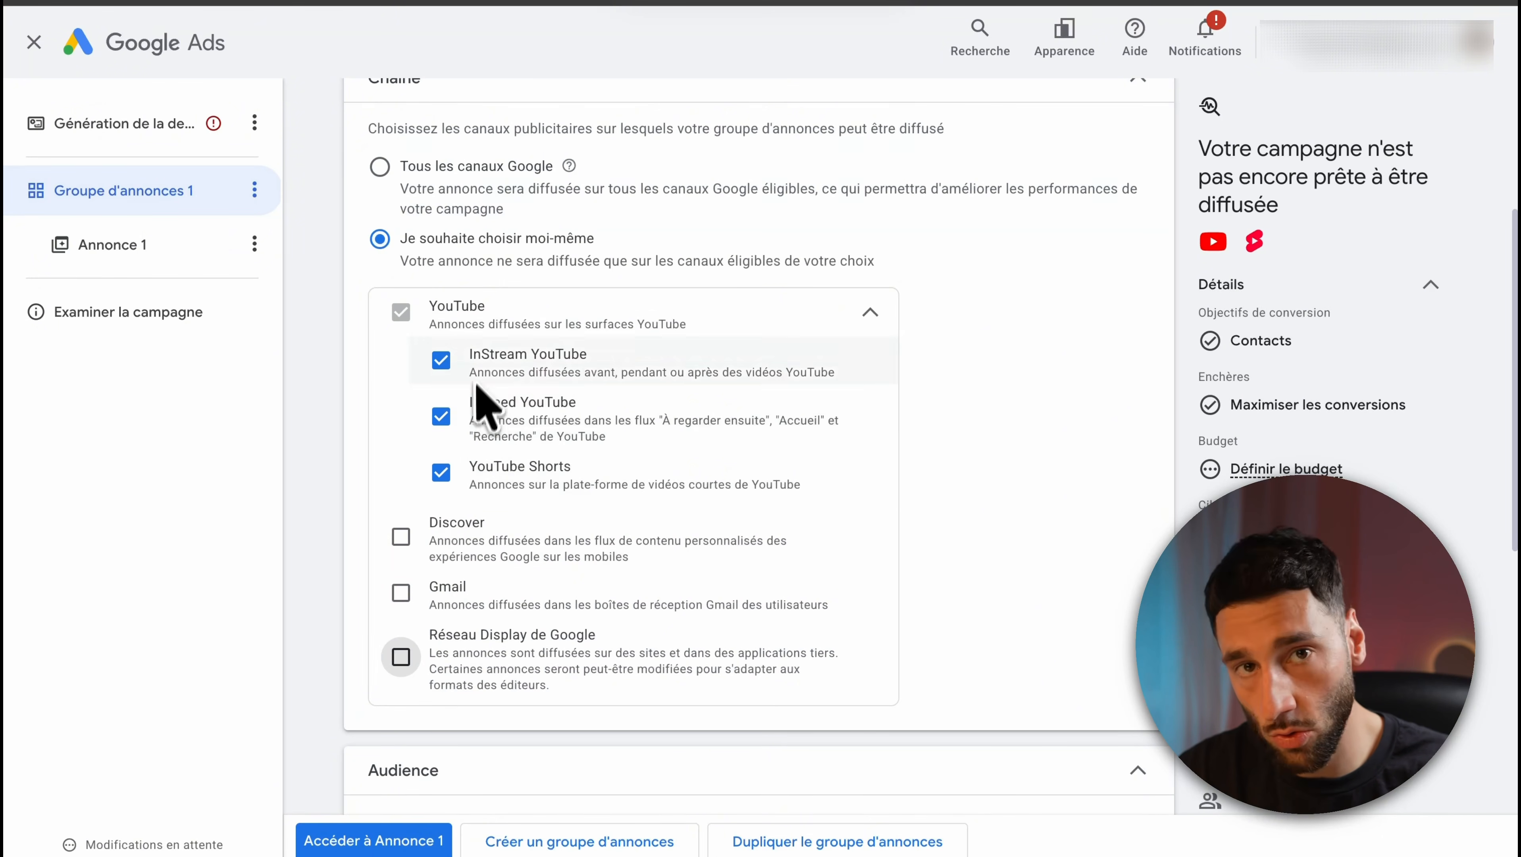
Start creating a new audience for Groupe d'annonces 1.
{"action": "scroll", "coordinate": [681, 396], "scroll_direction": "down", "scroll_amount": 6}
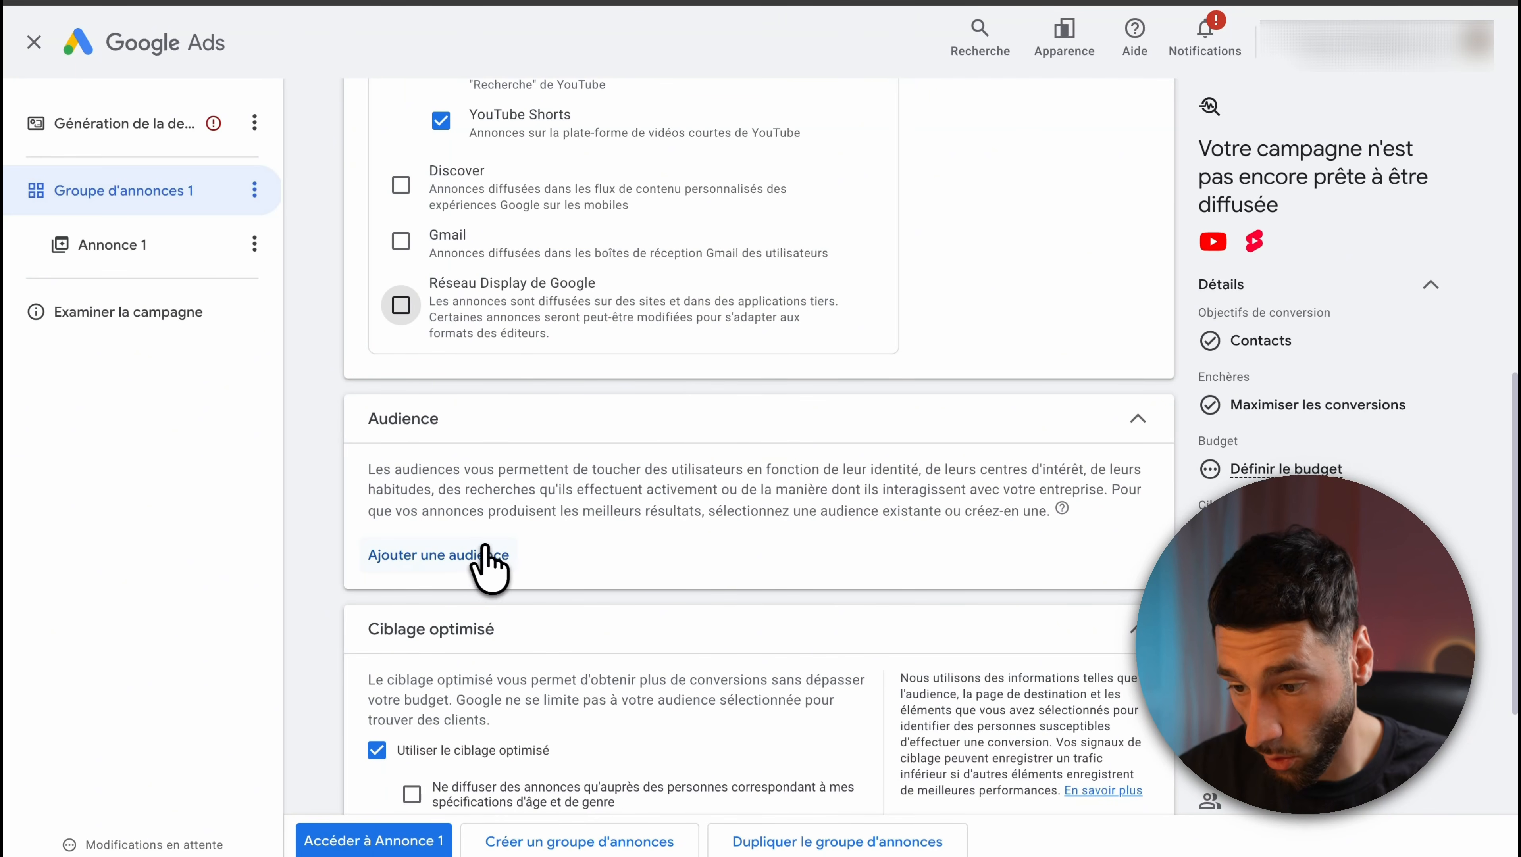
{"action": "left_click", "coordinate": [474, 559]}
{"action": "left_click", "coordinate": [954, 129]}
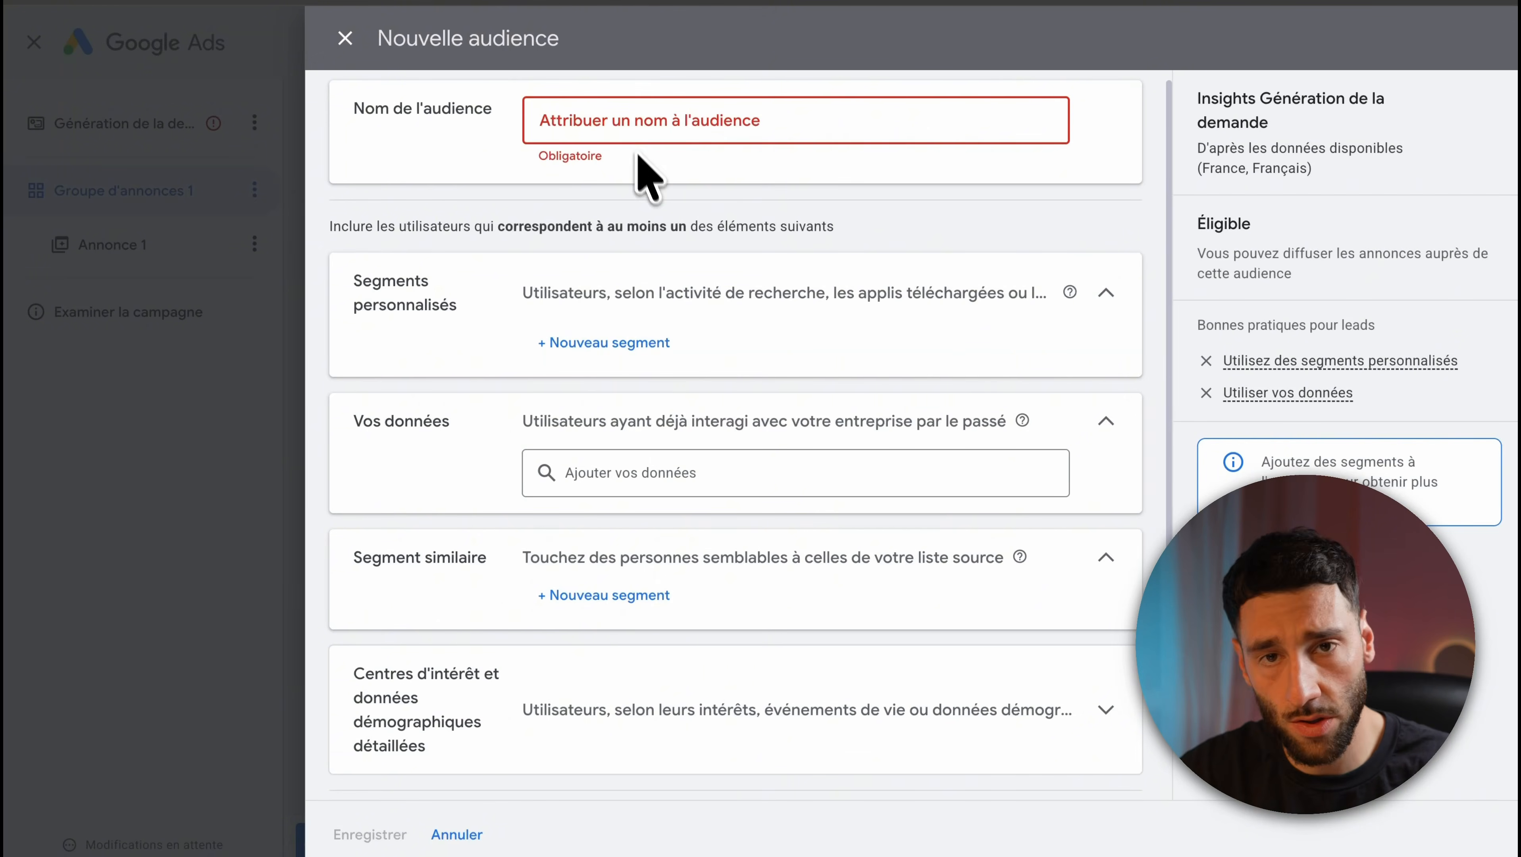
Add the in-market segments Services d'investissement, Planification financière and Retraite to the audience's interests and detailed demographics.
{"action": "scroll", "coordinate": [663, 408], "scroll_direction": "down", "scroll_amount": 1}
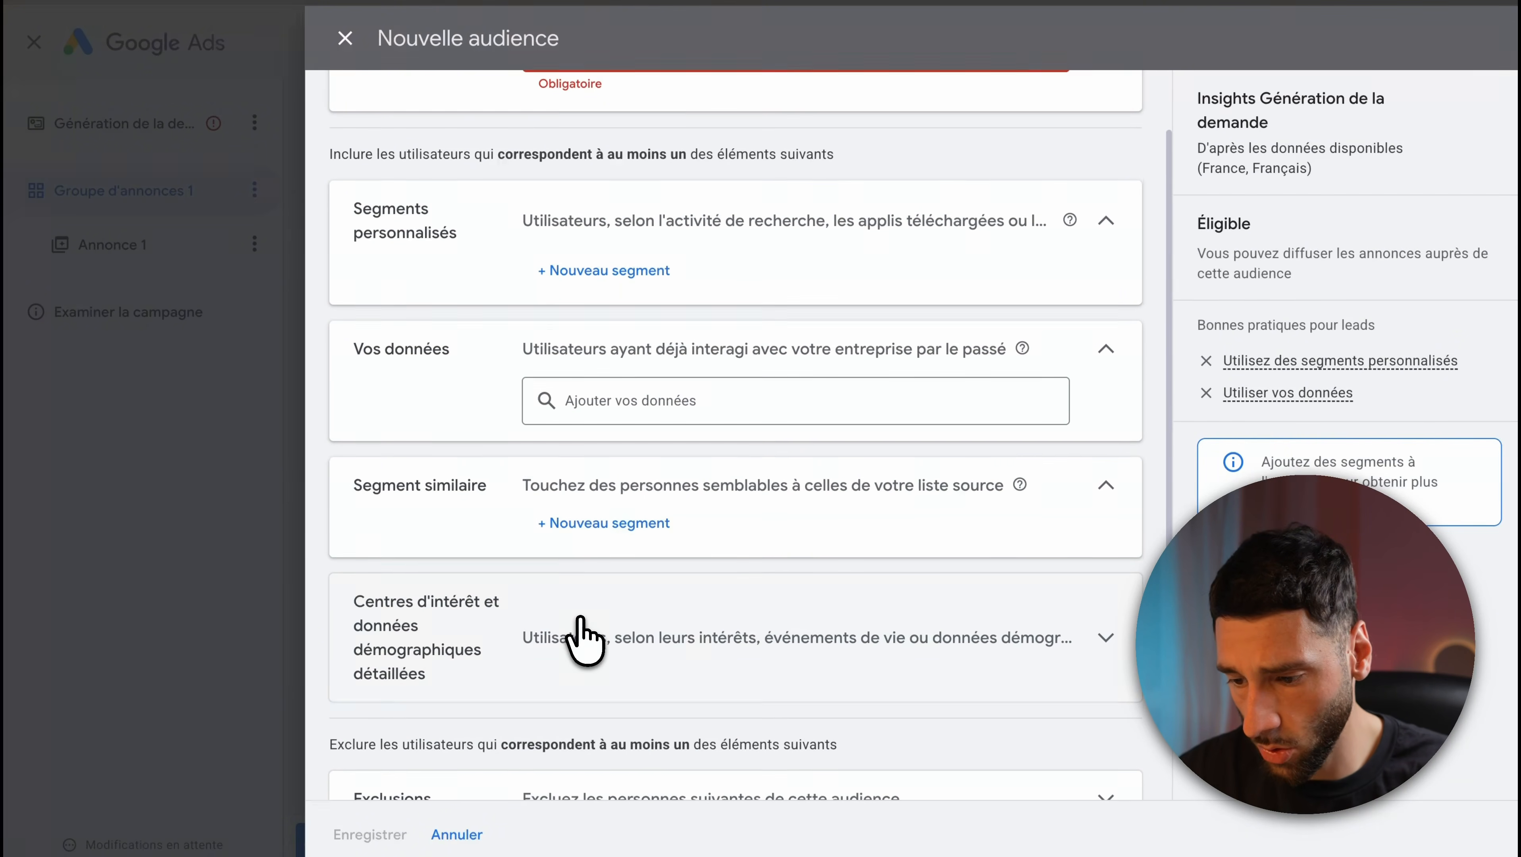
{"action": "left_click", "coordinate": [689, 641]}
{"action": "scroll", "coordinate": [689, 632], "scroll_direction": "down", "scroll_amount": 2}
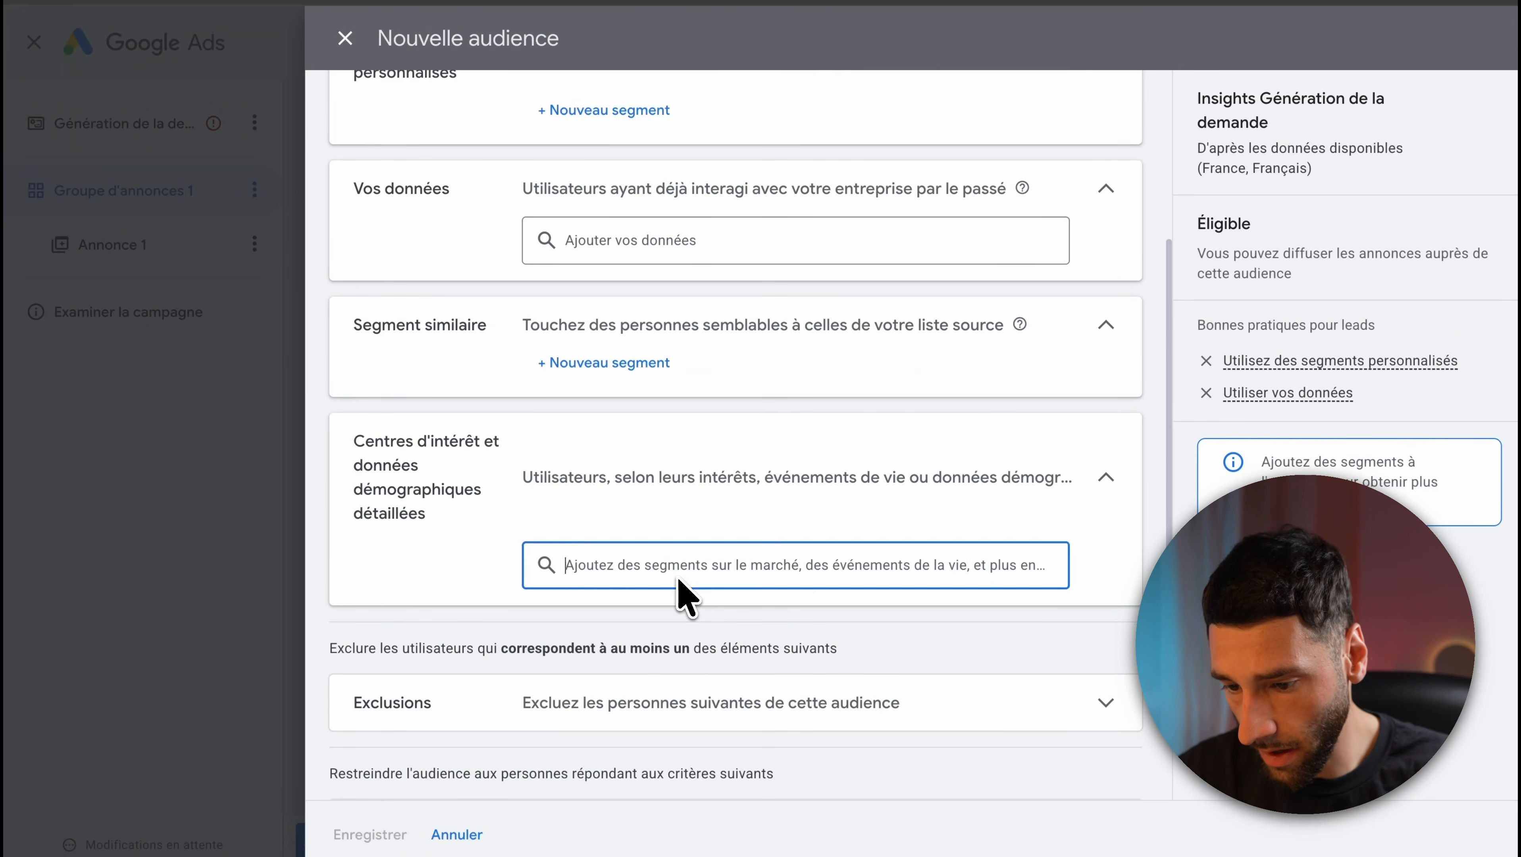
{"action": "left_click", "coordinate": [677, 581]}
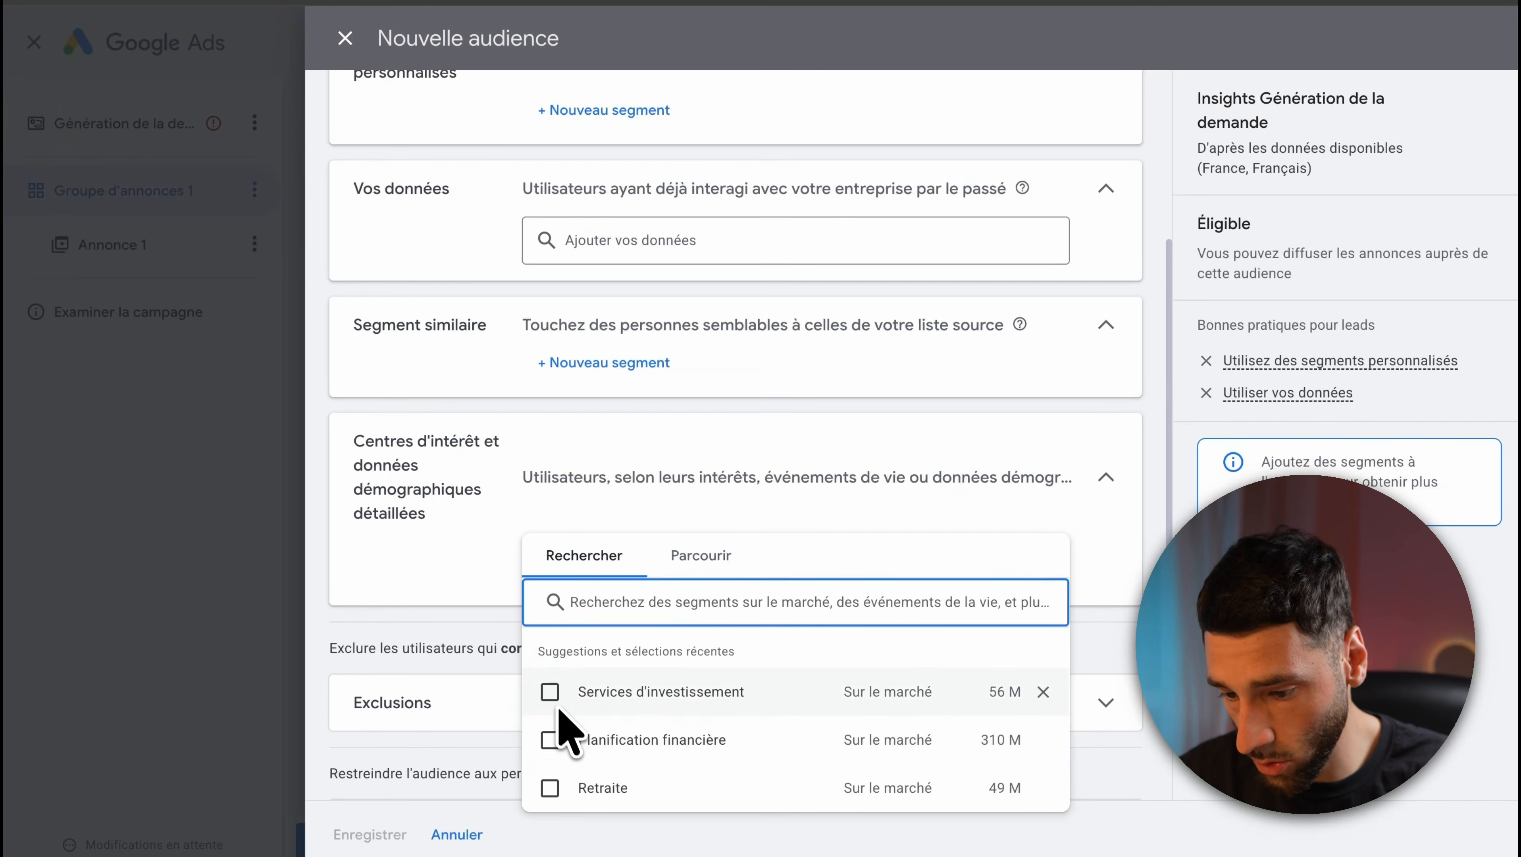
{"action": "left_click", "coordinate": [551, 688]}
{"action": "left_click", "coordinate": [550, 768]}
{"action": "left_click", "coordinate": [550, 814]}
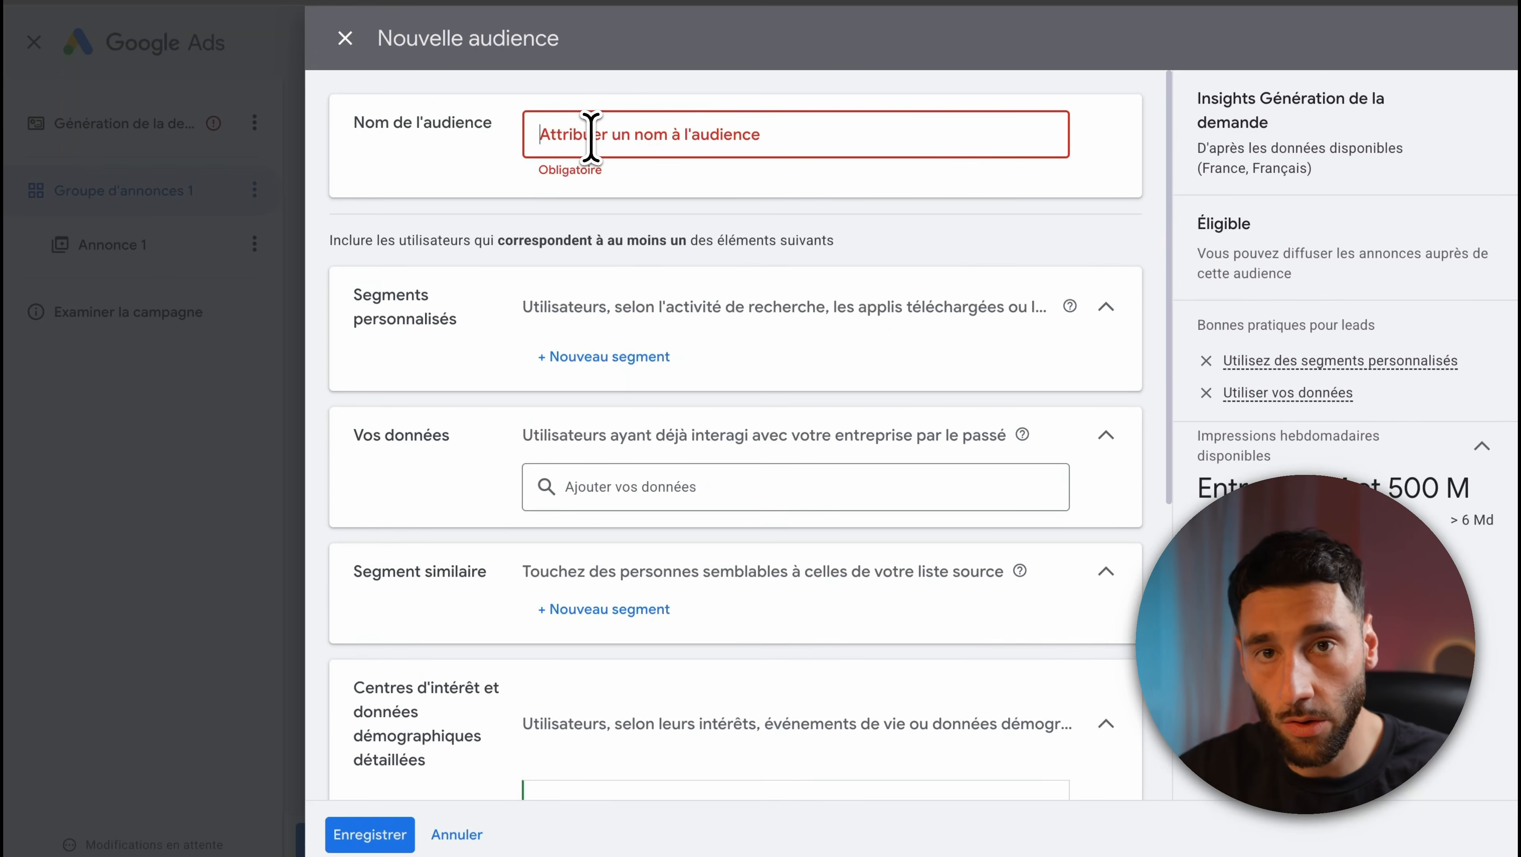
Name the audience "Centres d'intérêts".
{"action": "type", "text": "Centres"}
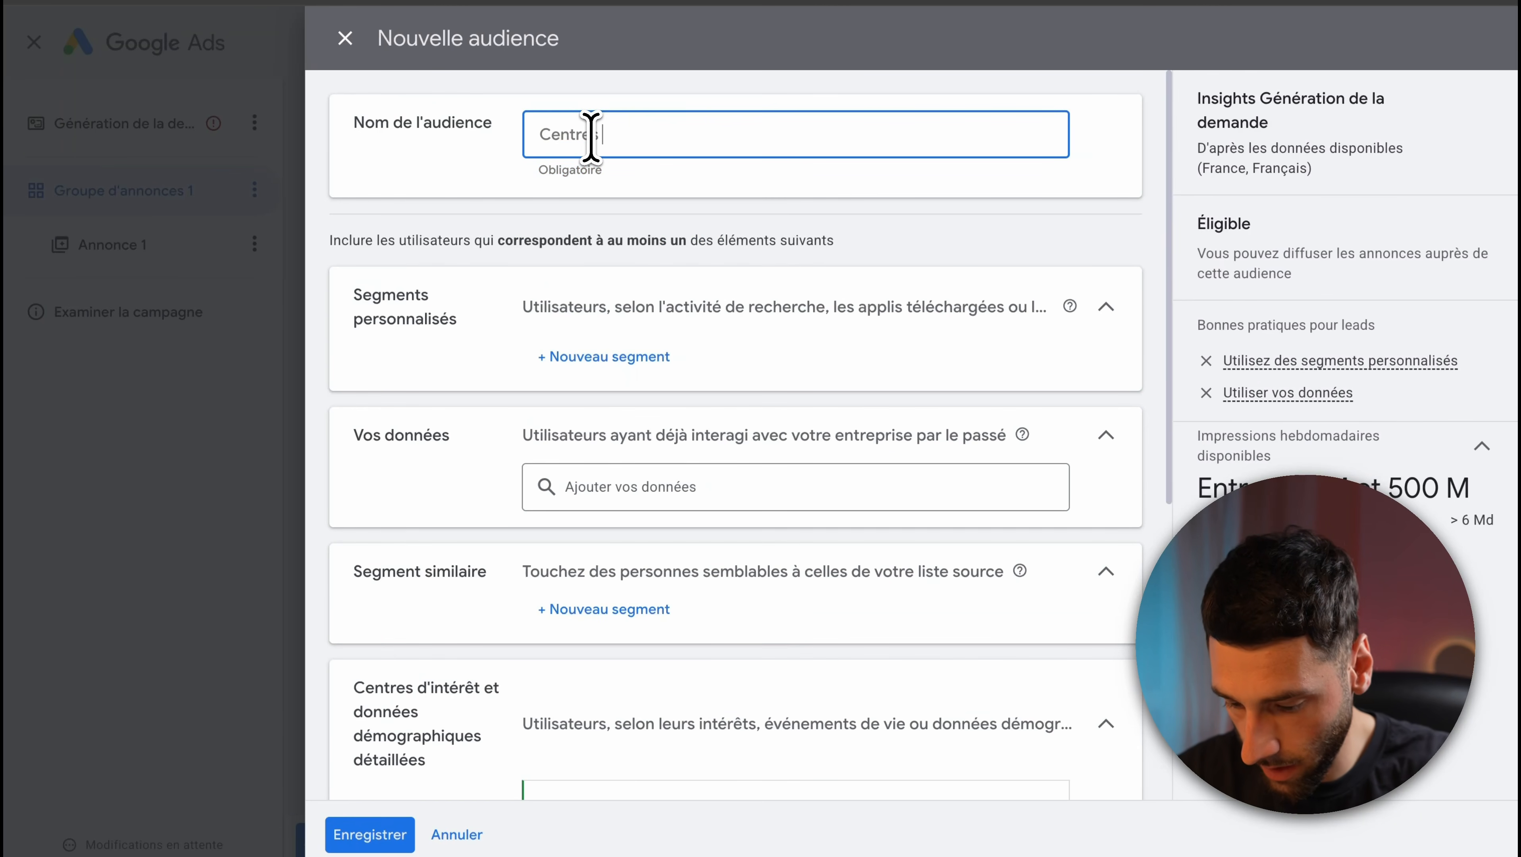
{"action": "type", "text": " d'intérêt"}
{"action": "type", "text": "s"}
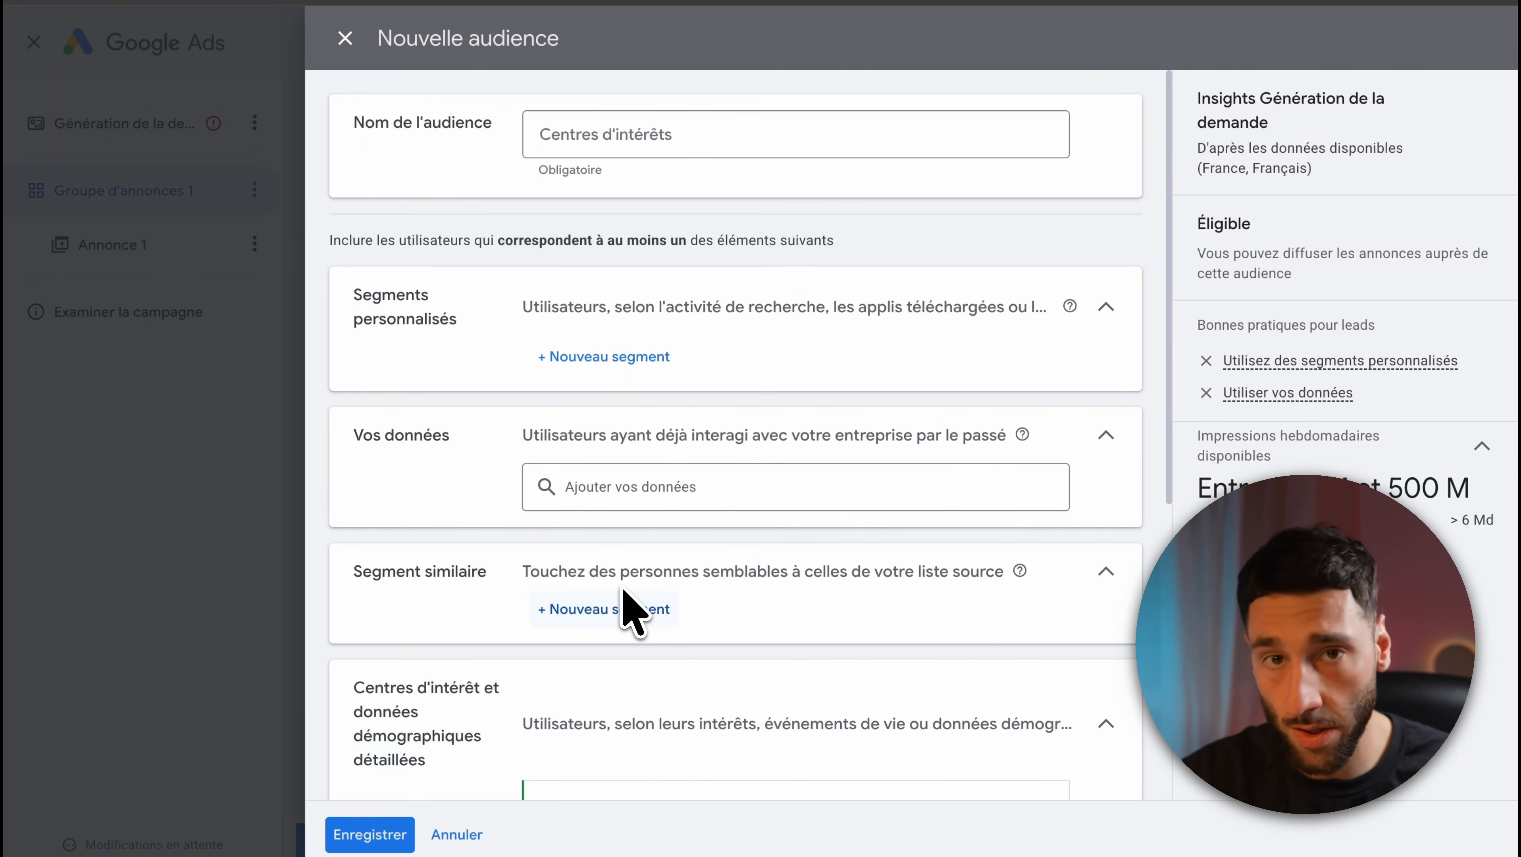
Review the audience's selected segments and expand Données démographiques to examine the gender and age criteria.
{"action": "scroll", "coordinate": [630, 612], "scroll_direction": "down", "scroll_amount": 4}
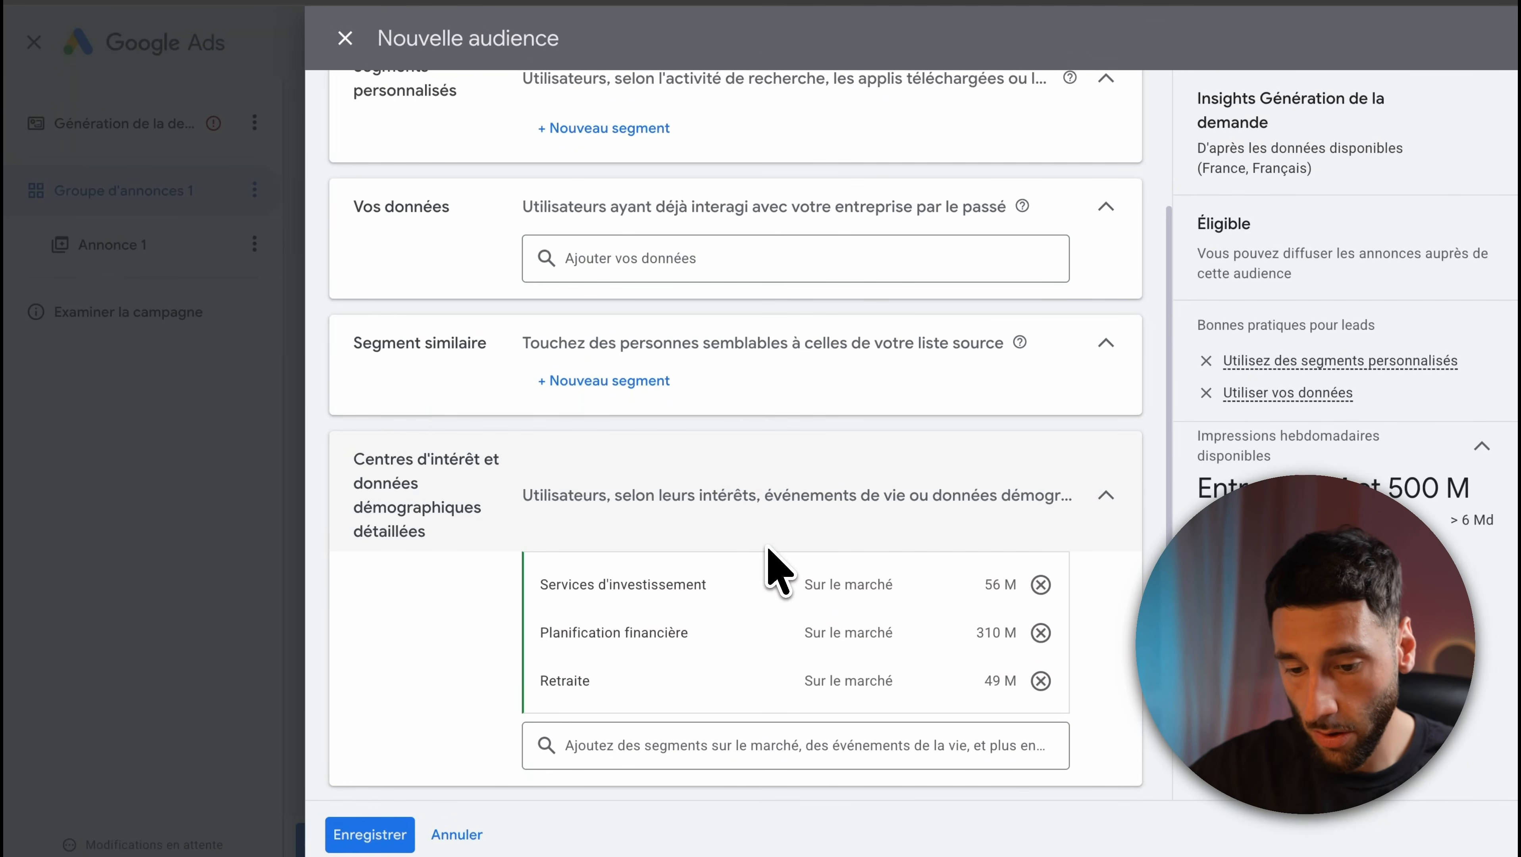
{"action": "scroll", "coordinate": [519, 472], "scroll_direction": "down", "scroll_amount": 5}
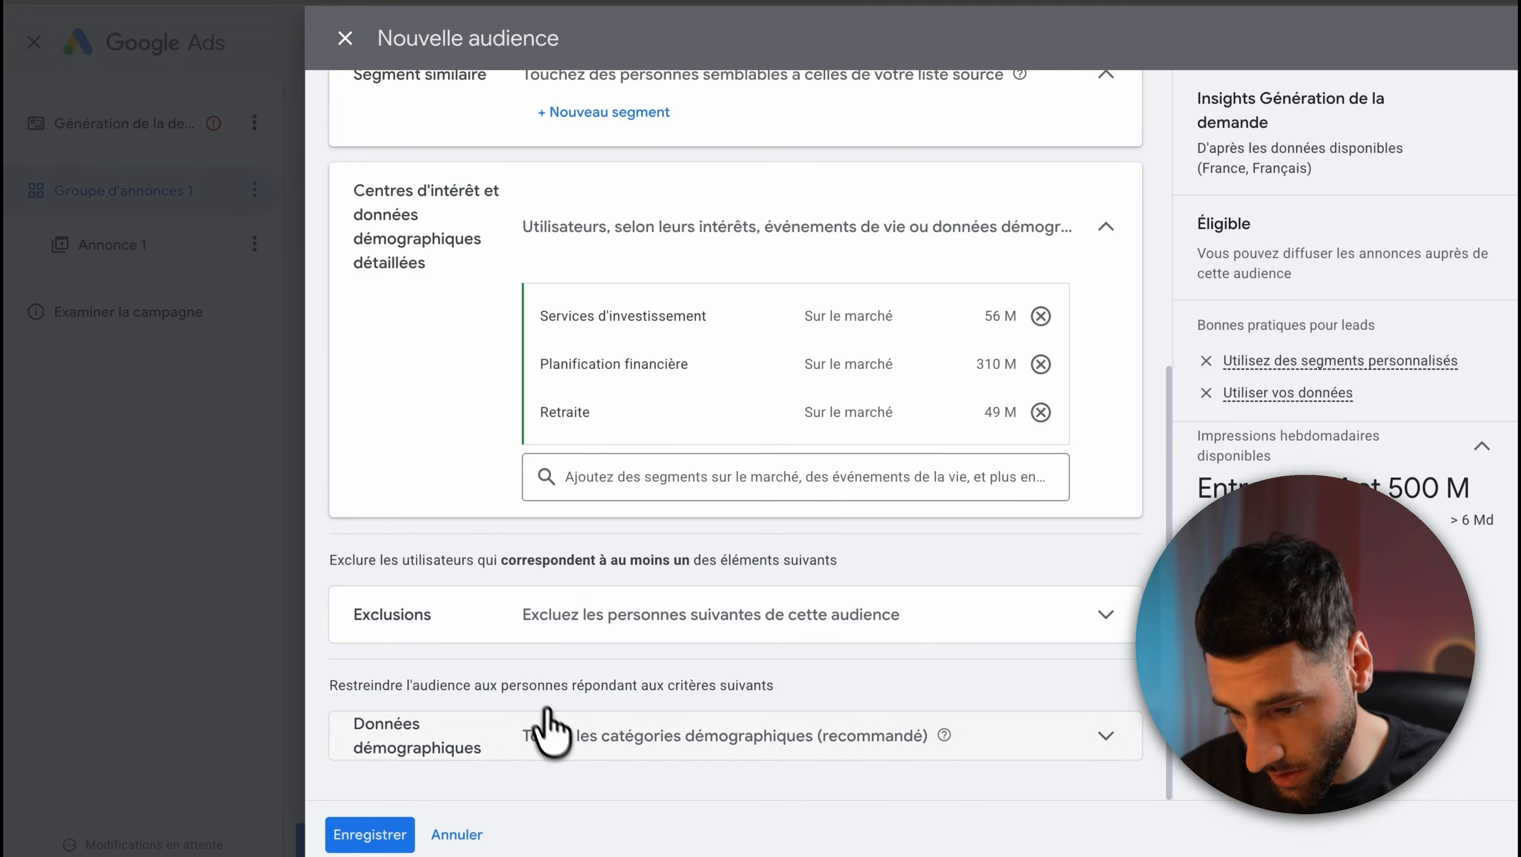
{"action": "left_click", "coordinate": [560, 739]}
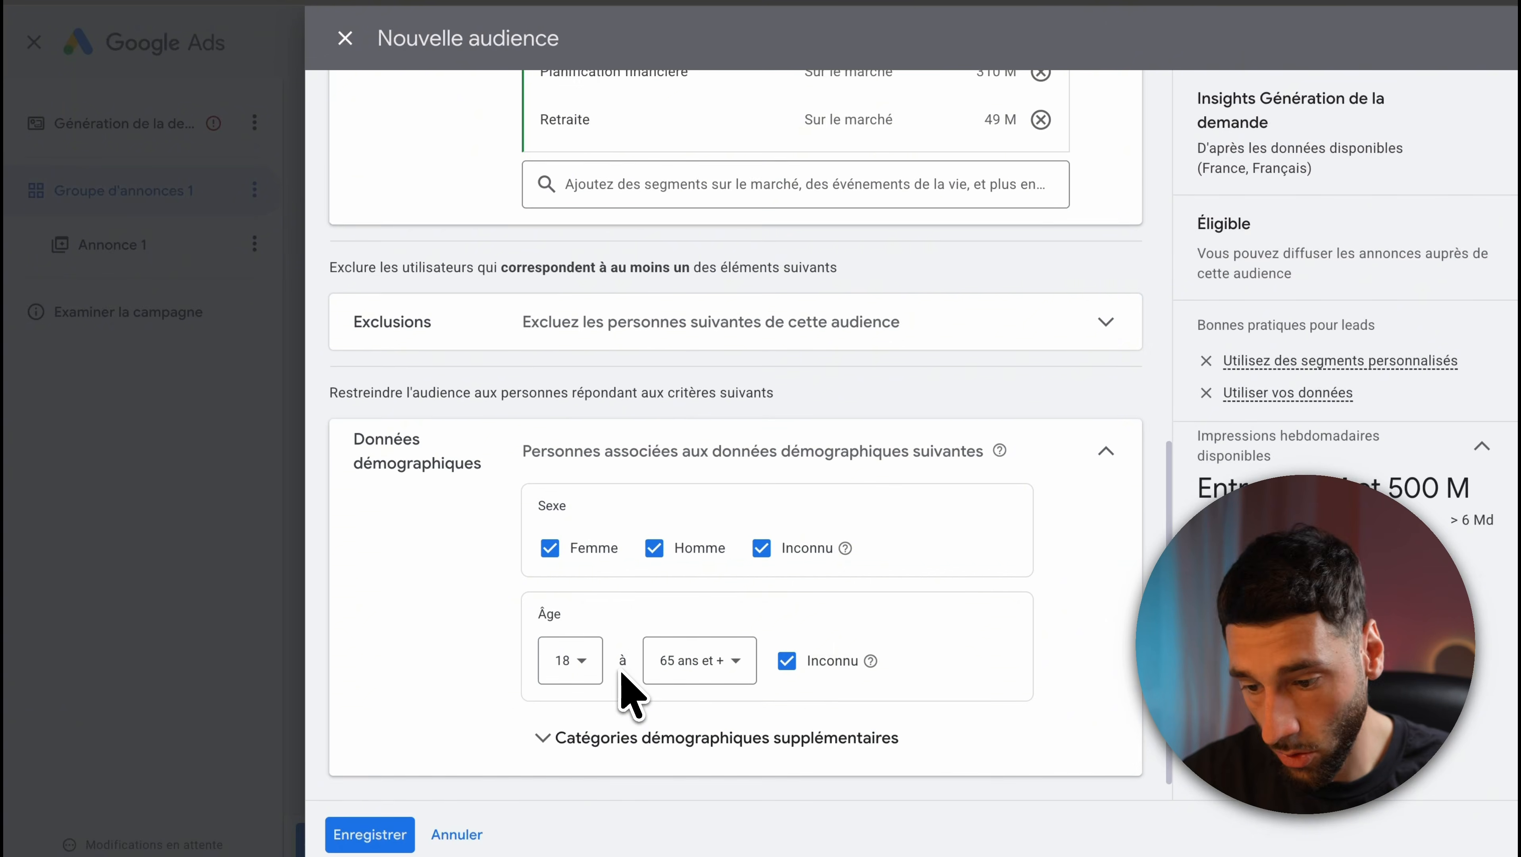
{"action": "scroll", "coordinate": [621, 690], "scroll_direction": "down", "scroll_amount": 2}
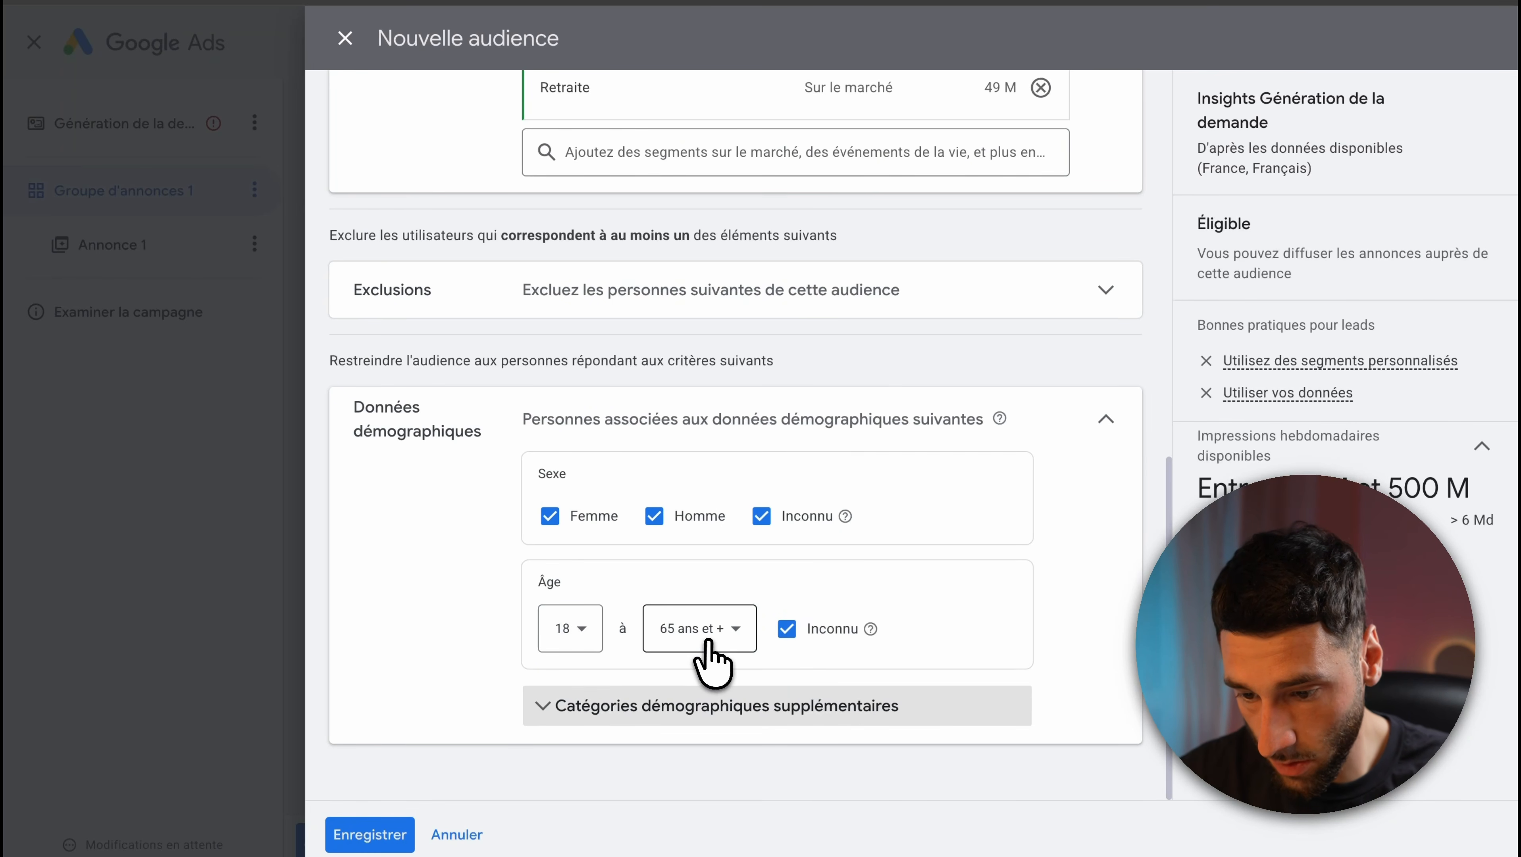
Check the audience definition once more and save the new audience.
{"action": "scroll", "coordinate": [769, 511], "scroll_direction": "up", "scroll_amount": 7}
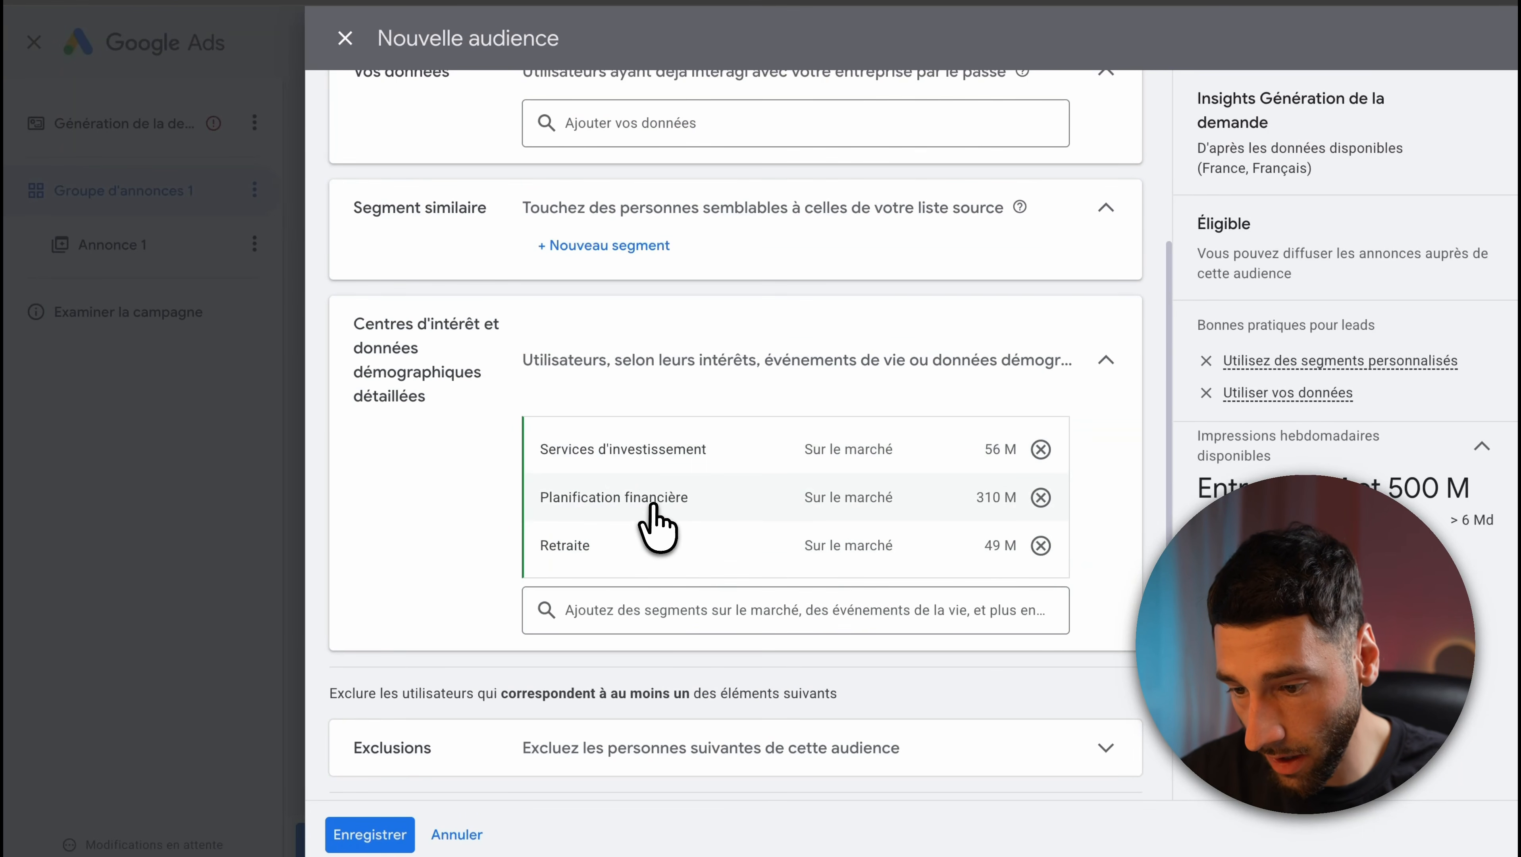
{"action": "scroll", "coordinate": [655, 481], "scroll_direction": "up", "scroll_amount": 6}
{"action": "left_click", "coordinate": [349, 833]}
Check the ad group's optimised targeting (Ciblage optimisé) settings and proceed to Annonce 1.
{"action": "scroll", "coordinate": [396, 756], "scroll_direction": "down", "scroll_amount": 6}
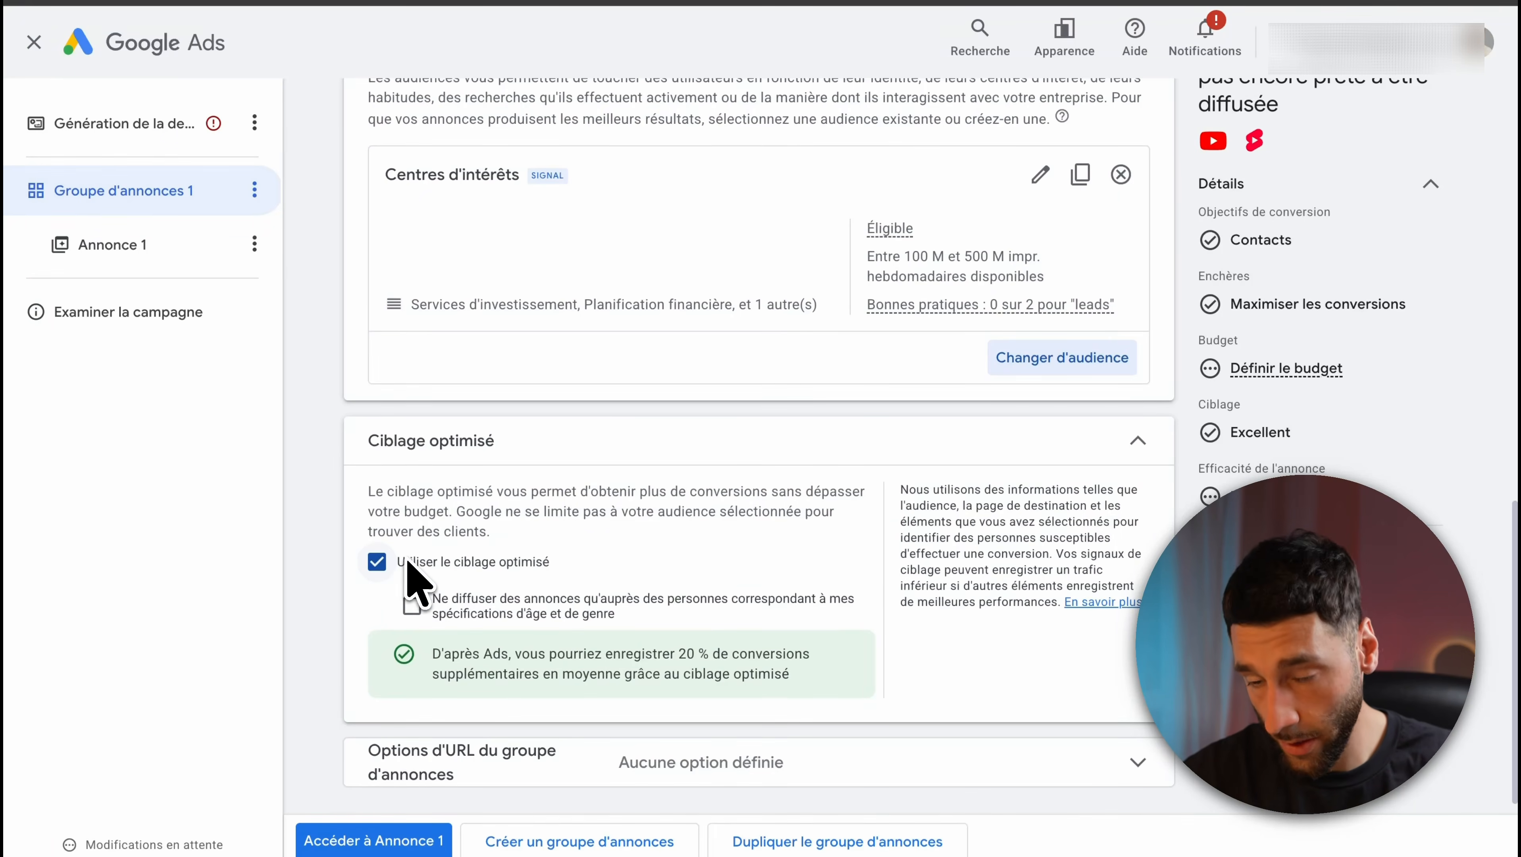
{"action": "scroll", "coordinate": [456, 637], "scroll_direction": "down", "scroll_amount": 1}
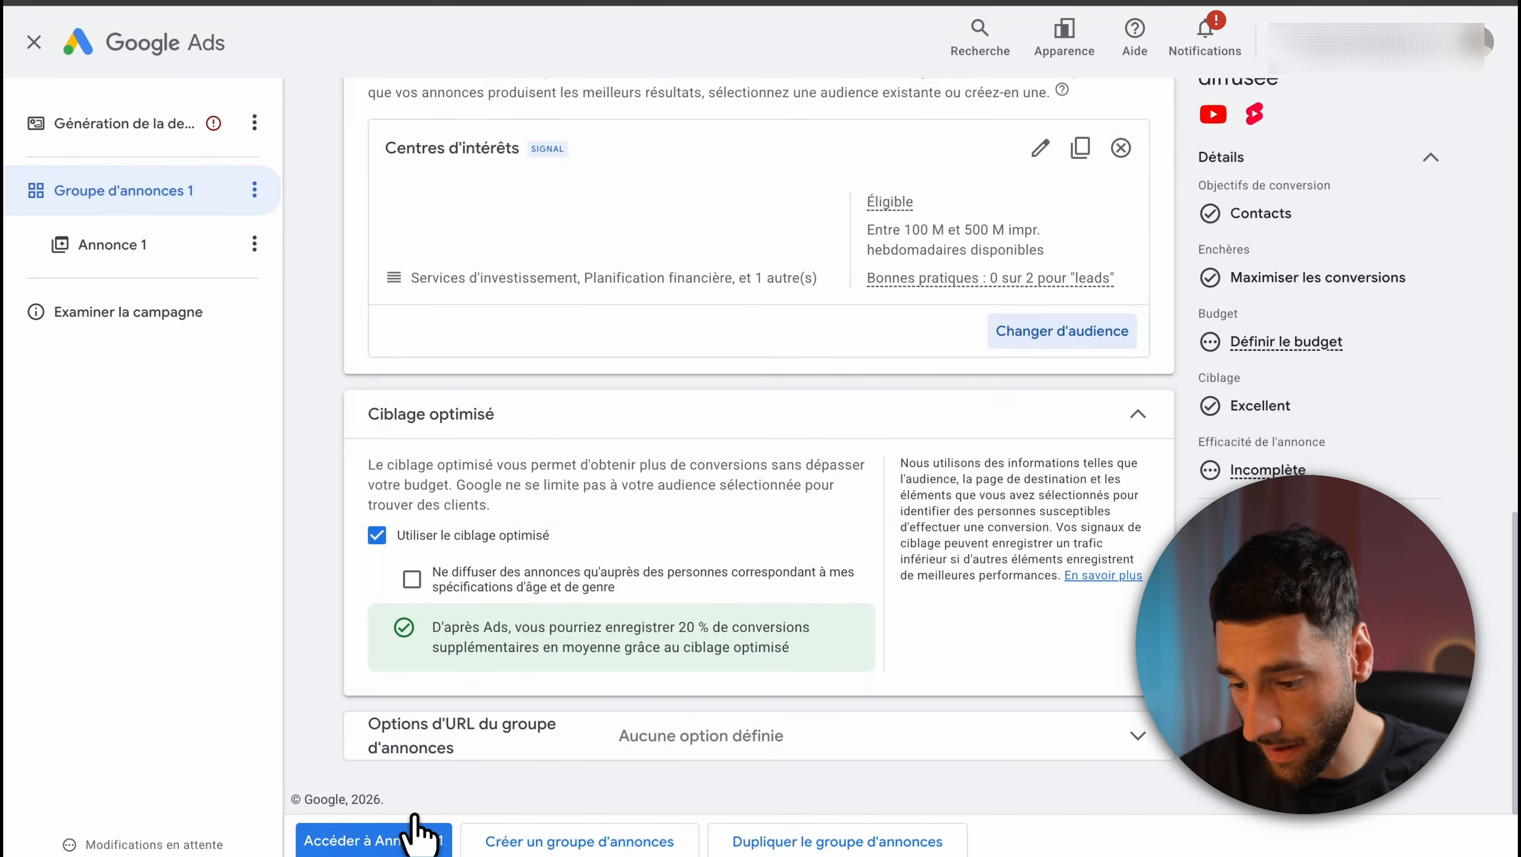
{"action": "left_click", "coordinate": [389, 842]}
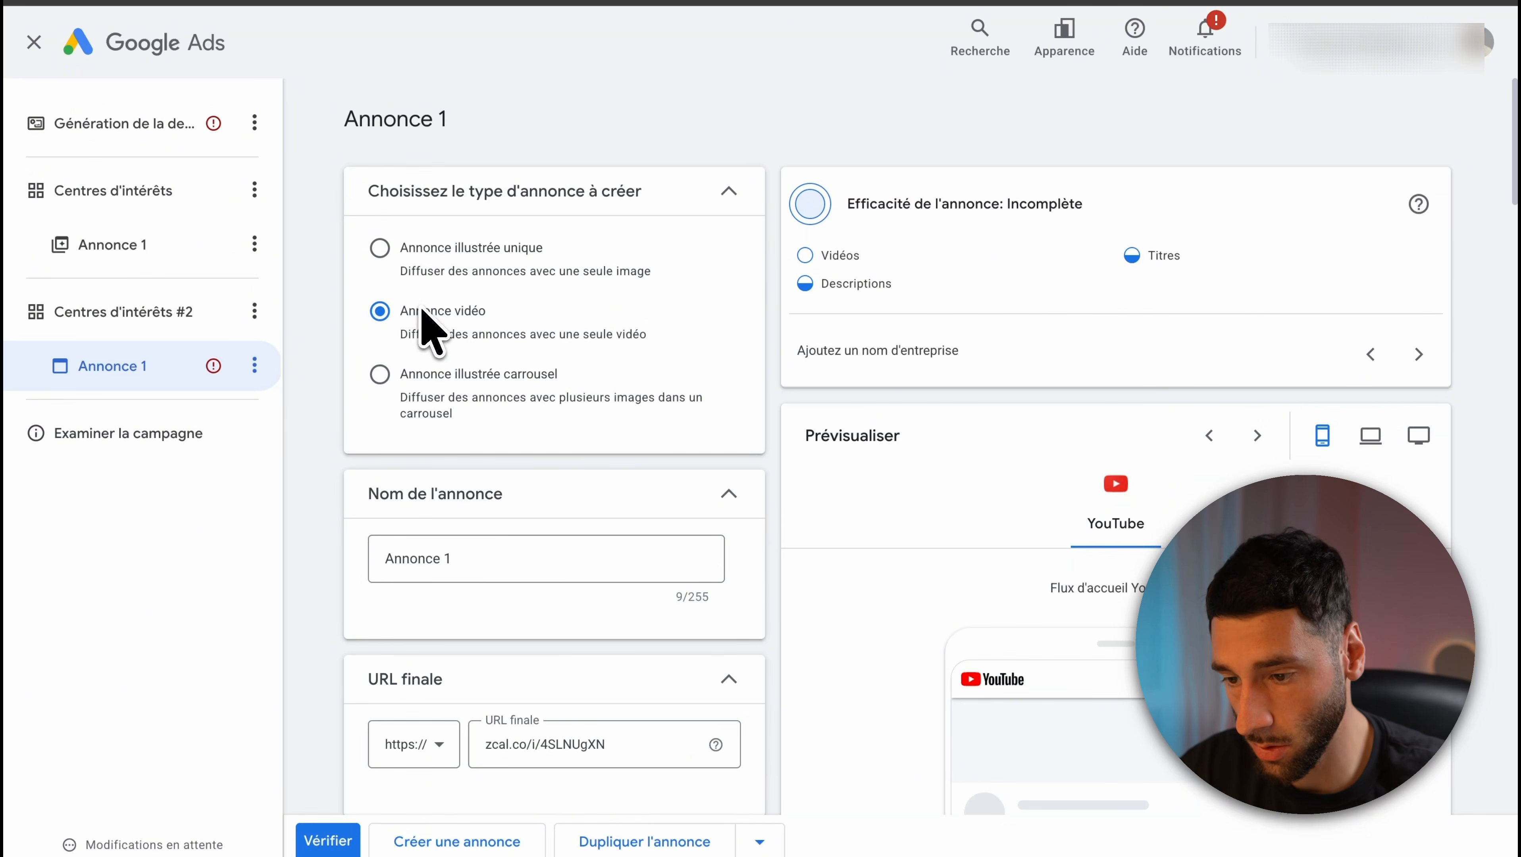
Examine the video ad's type, name, final URL and list of added videos.
{"action": "scroll", "coordinate": [543, 586], "scroll_direction": "down", "scroll_amount": 1}
{"action": "left_click", "coordinate": [495, 544]}
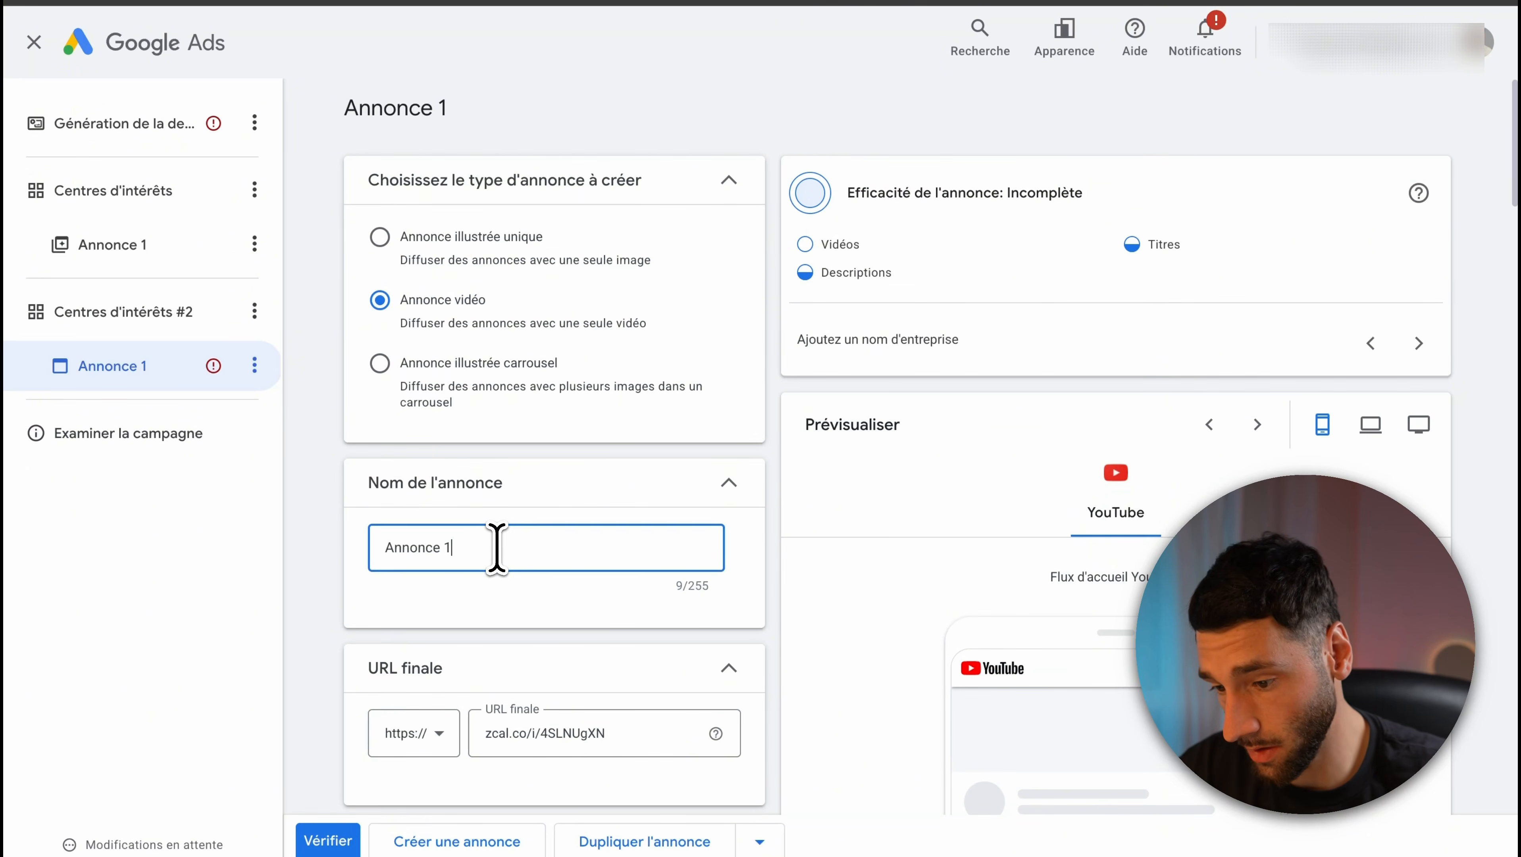
{"action": "scroll", "coordinate": [505, 622], "scroll_direction": "down", "scroll_amount": 3}
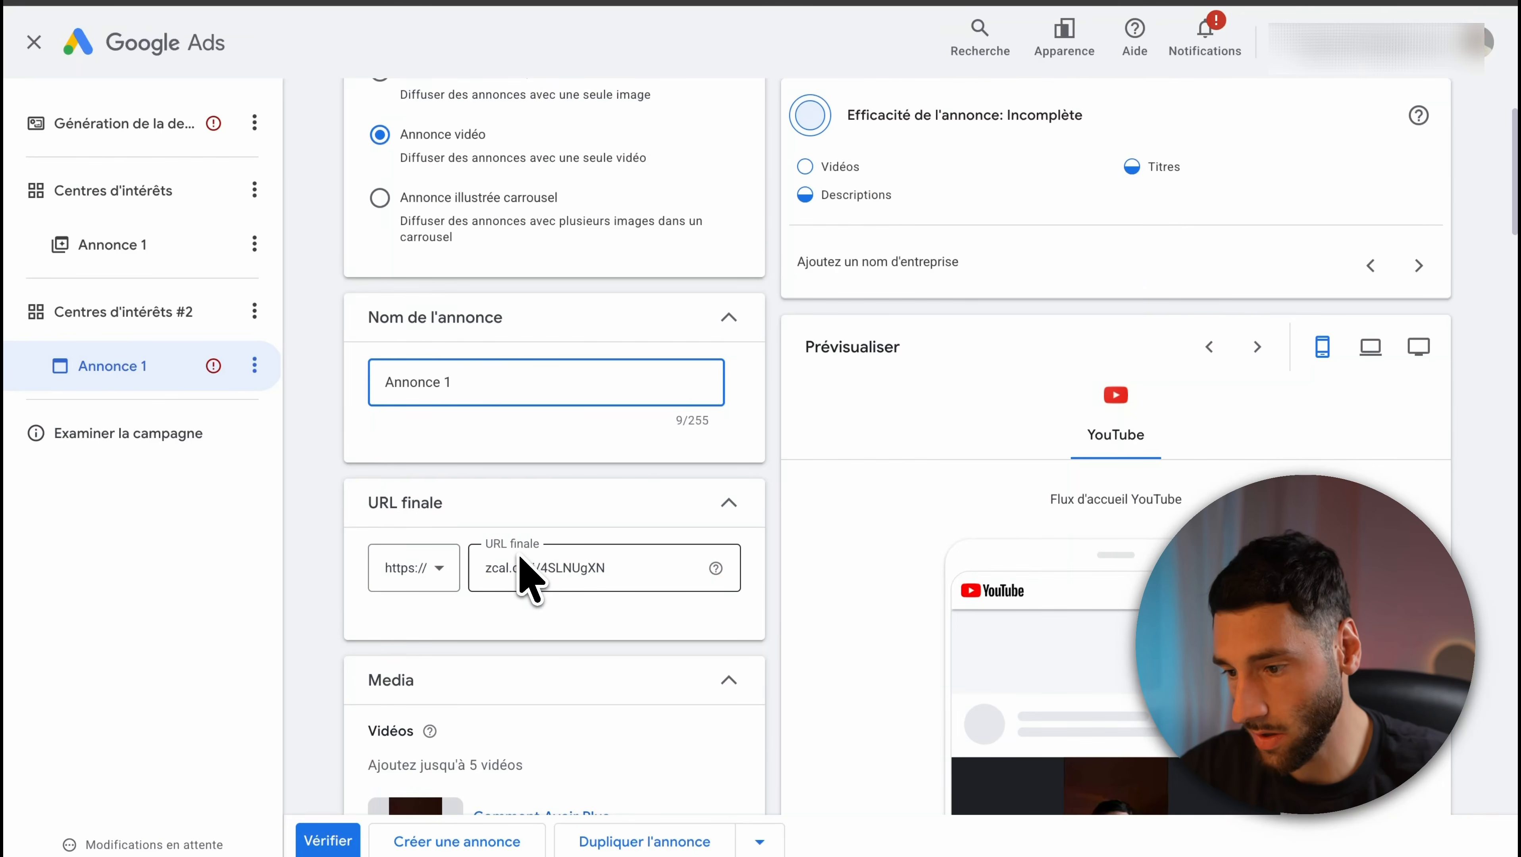
{"action": "scroll", "coordinate": [520, 564], "scroll_direction": "down", "scroll_amount": 7}
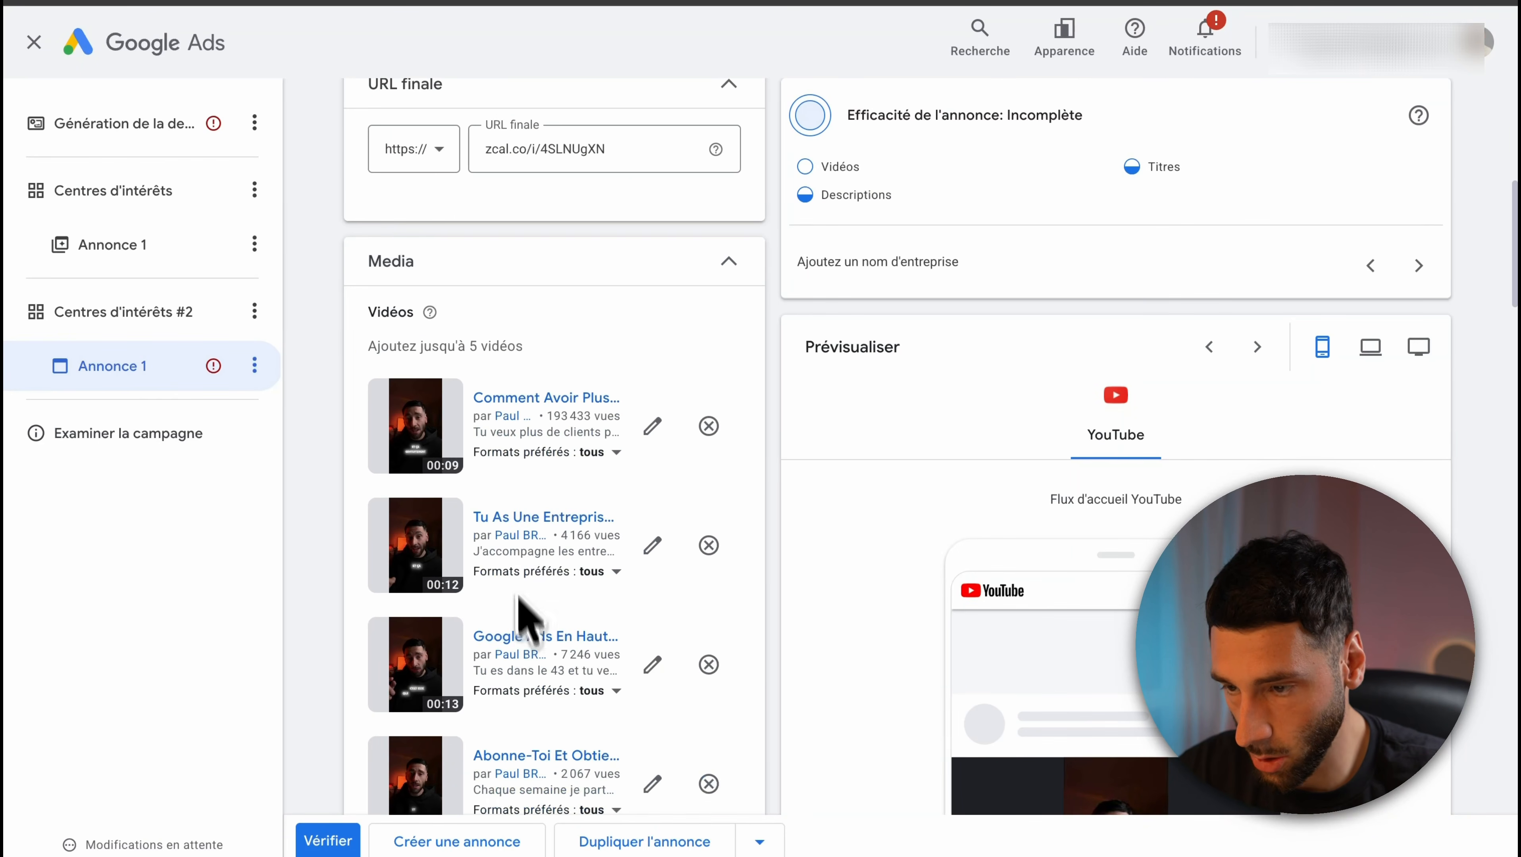
Examine the first video's preferred formats (InStream, Shorts, In-Feed), the remaining added videos, the video suggestions and the logo.
{"action": "scroll", "coordinate": [528, 468], "scroll_direction": "down", "scroll_amount": 1}
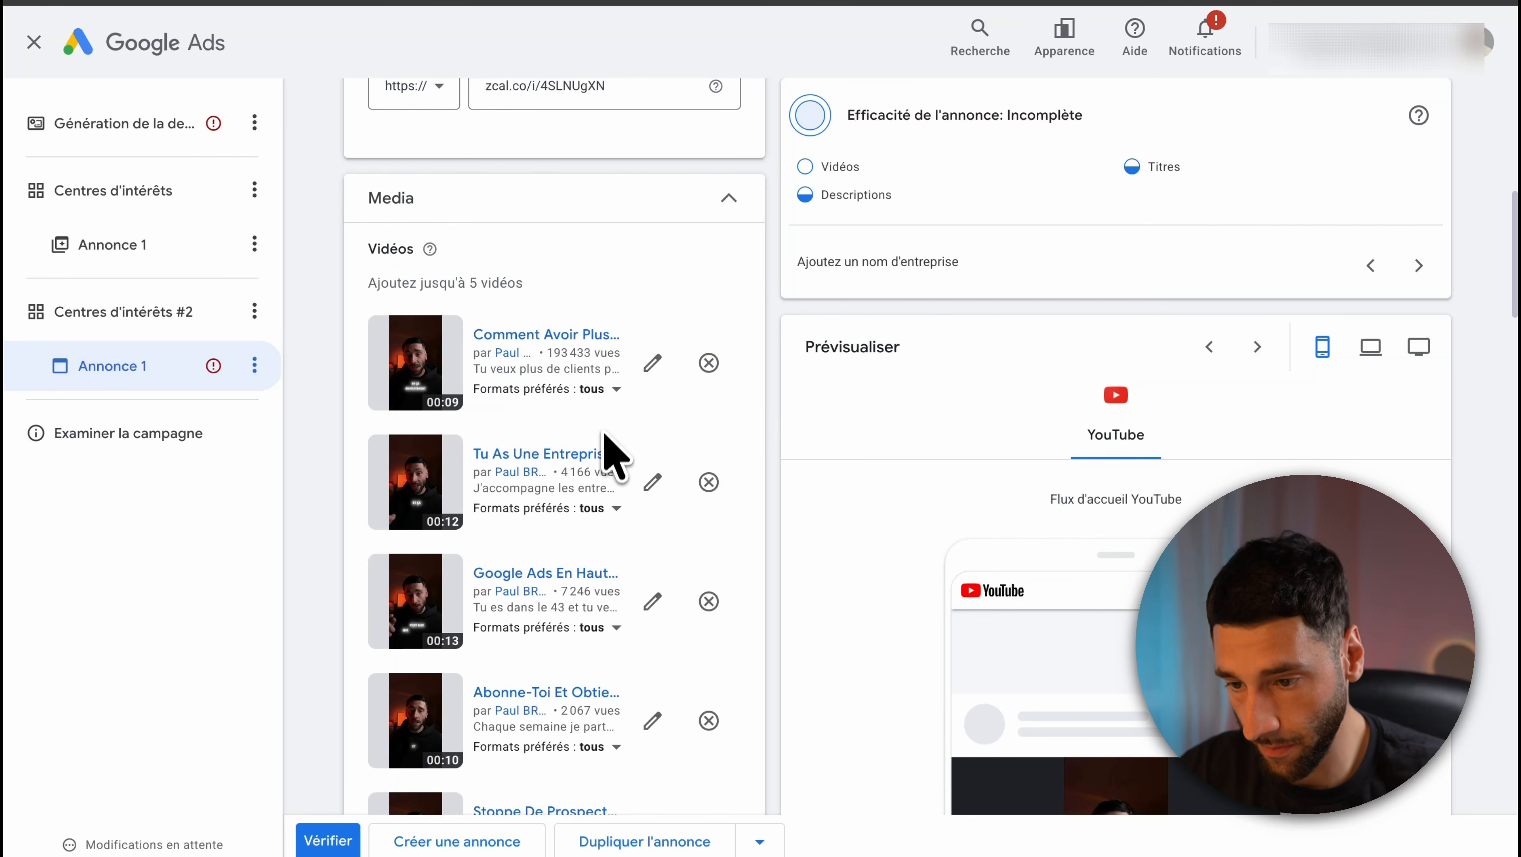
{"action": "left_click", "coordinate": [614, 390]}
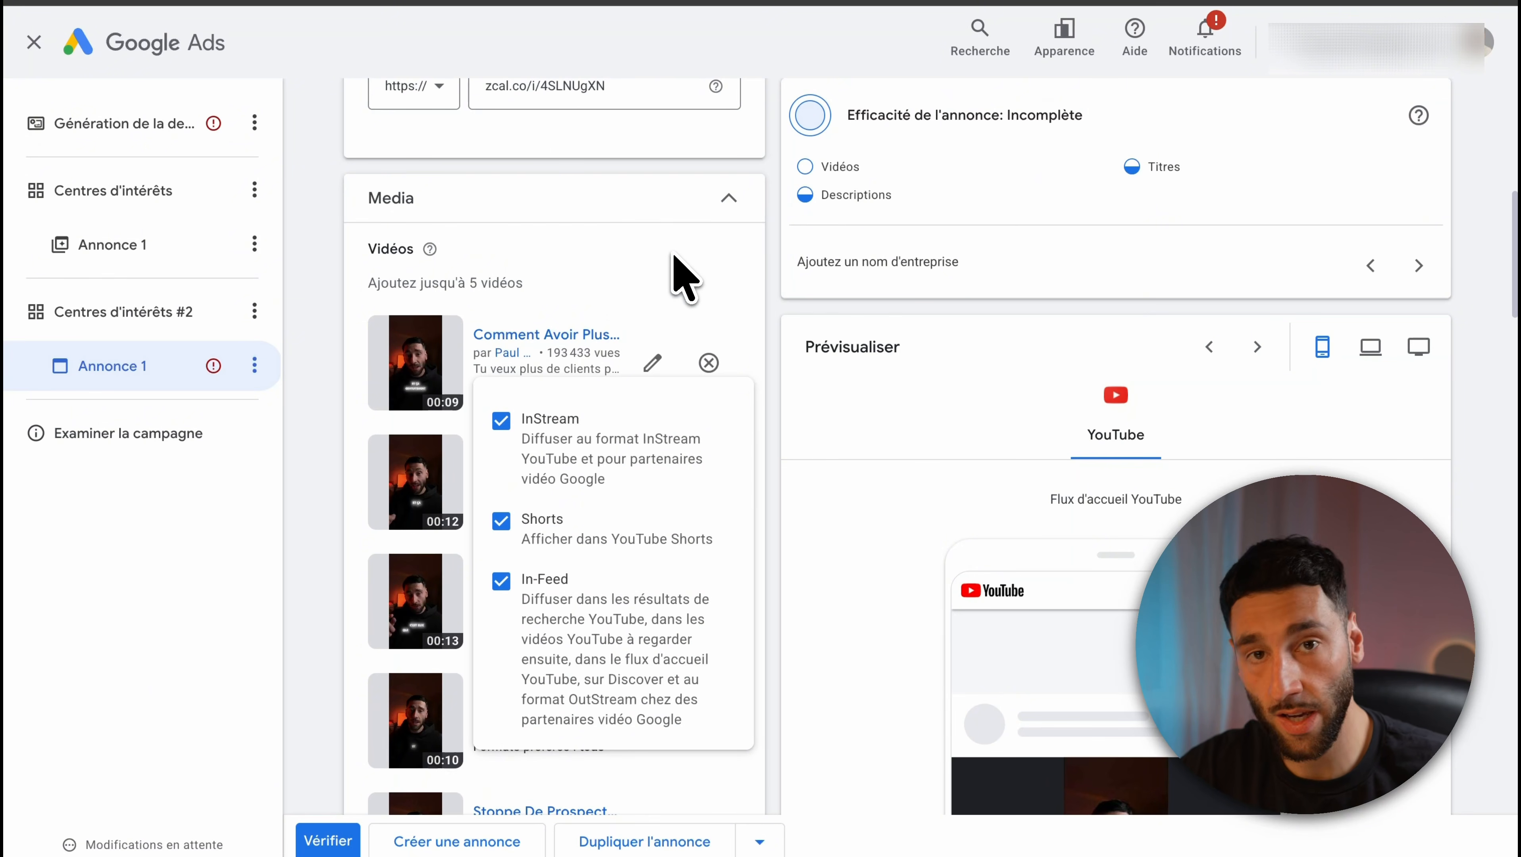
{"action": "scroll", "coordinate": [679, 276], "scroll_direction": "down", "scroll_amount": 2}
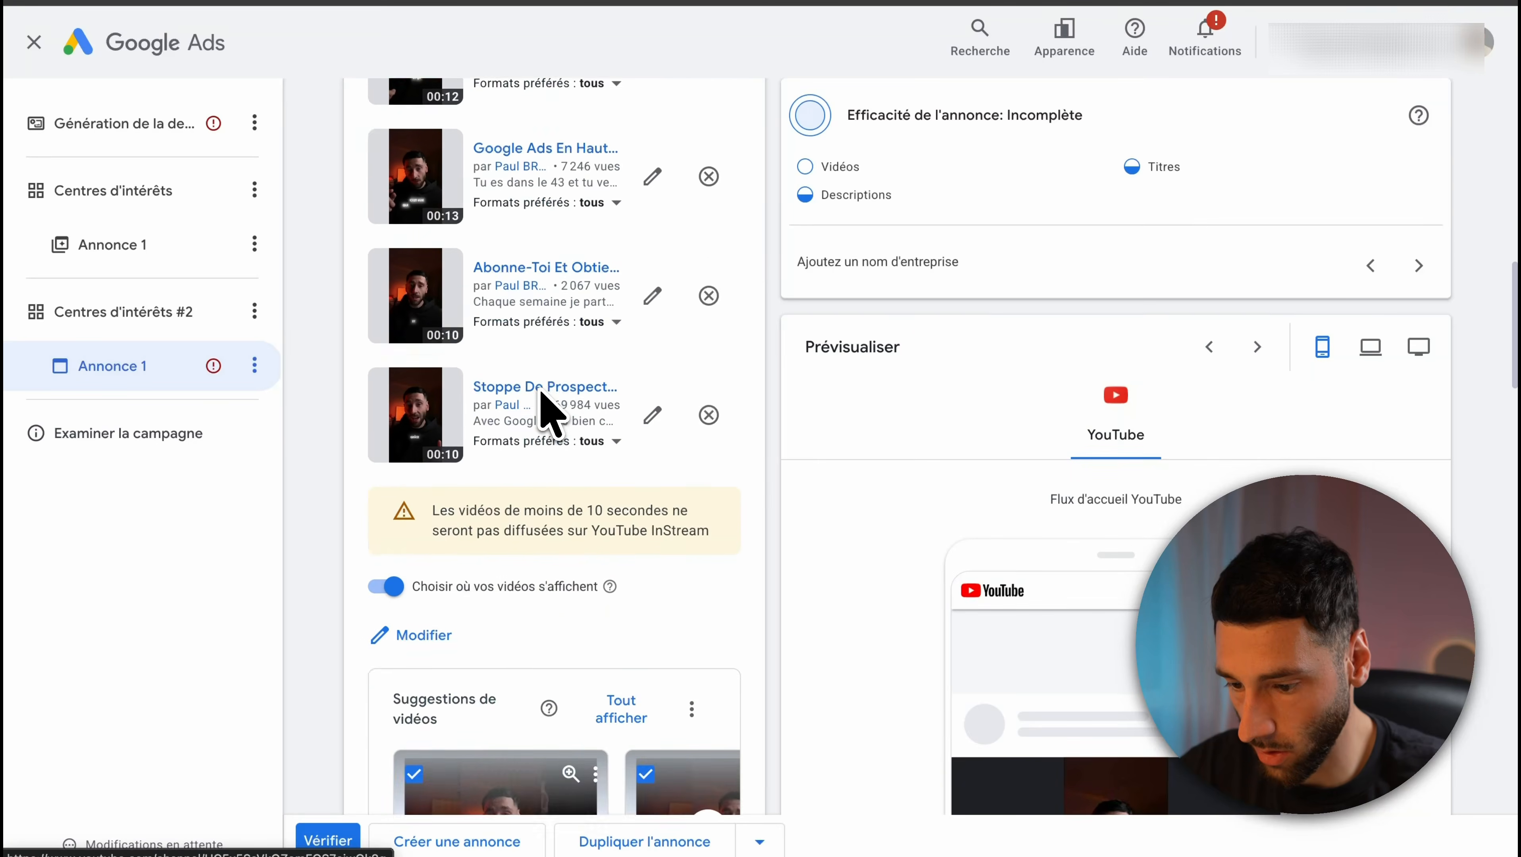
{"action": "scroll", "coordinate": [544, 412], "scroll_direction": "down", "scroll_amount": 5}
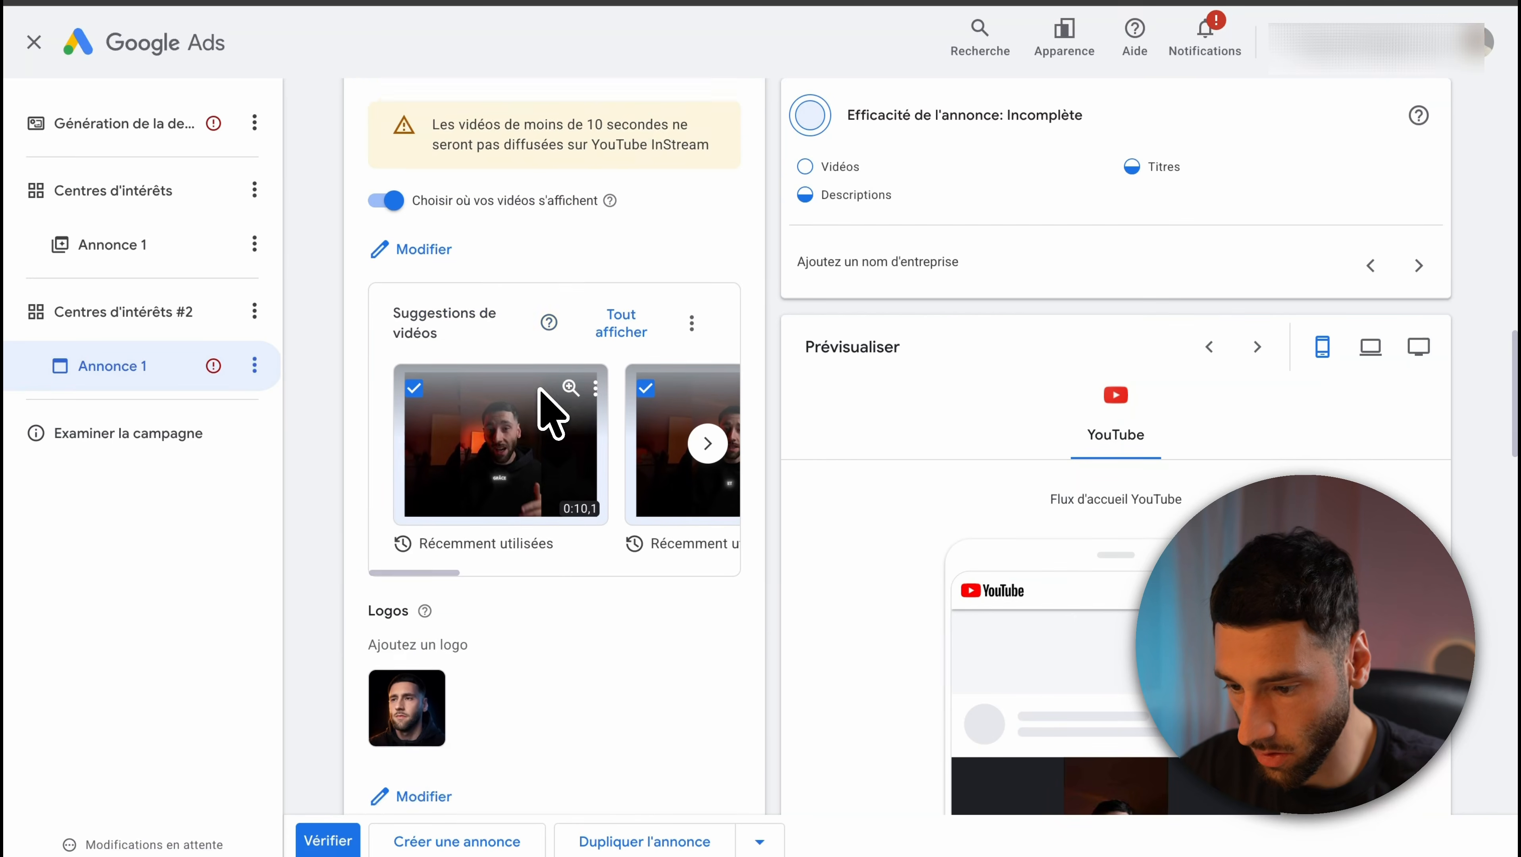
{"action": "mouse_move", "coordinate": [421, 510]}
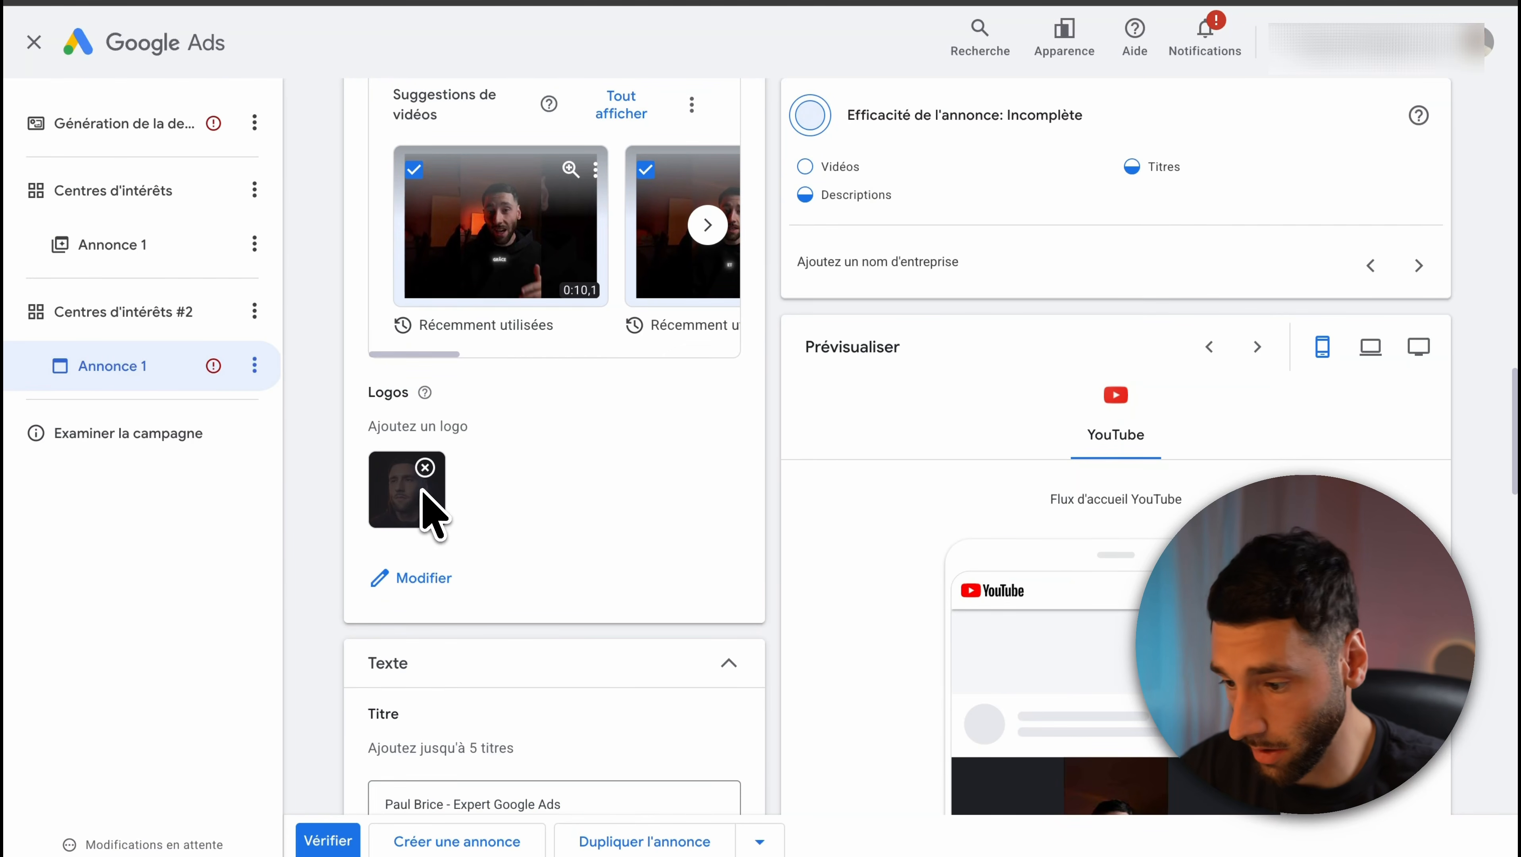
Review the ad's titles, long title, description and call-to-action text, and select the business name field (Nom de l'entreprise).
{"action": "scroll", "coordinate": [480, 502], "scroll_direction": "down", "scroll_amount": 6}
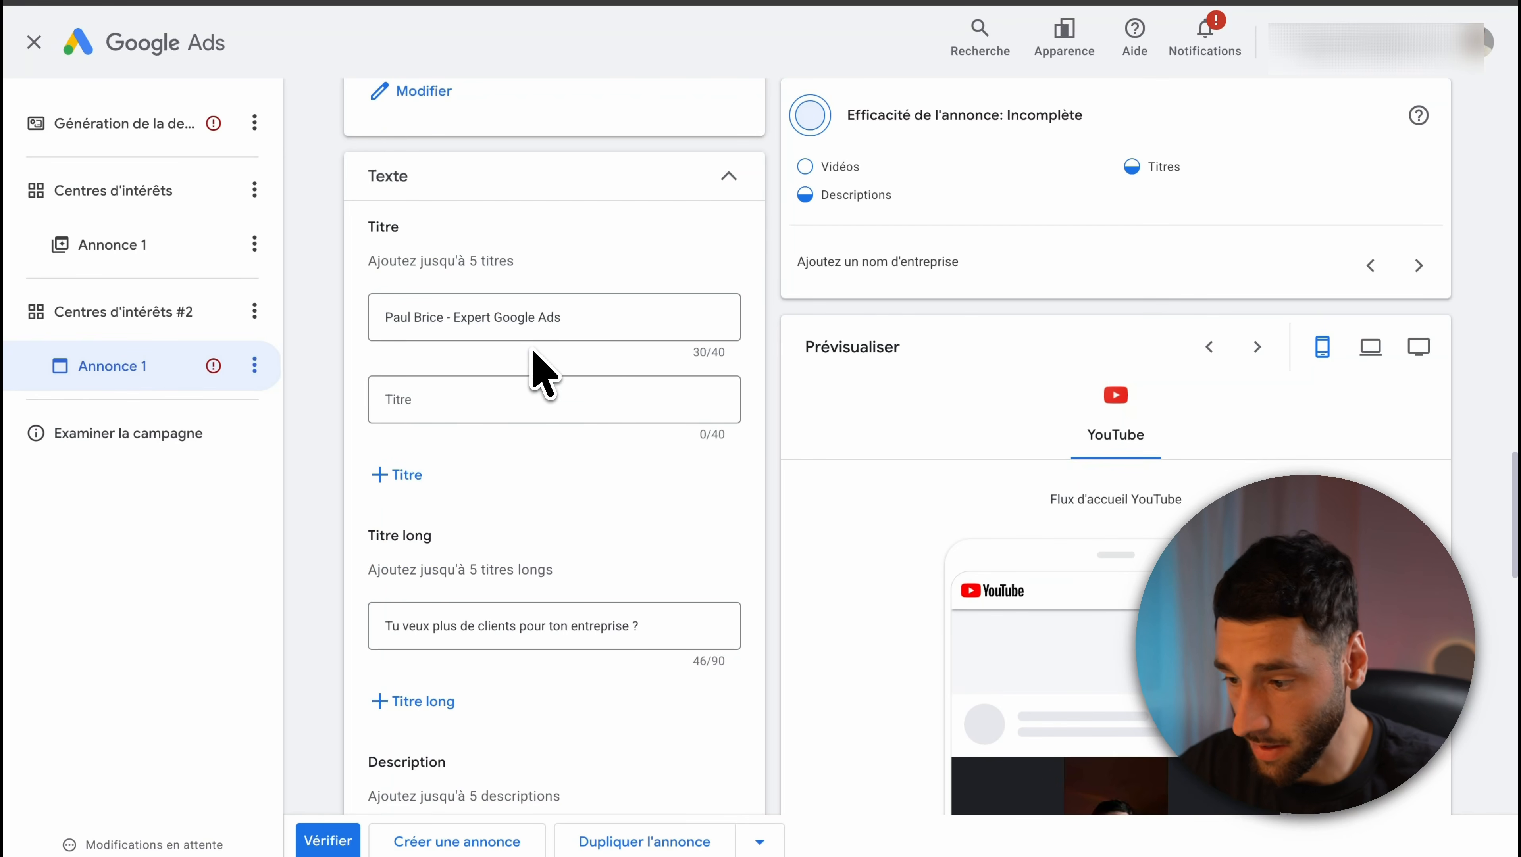
{"action": "scroll", "coordinate": [594, 468], "scroll_direction": "down", "scroll_amount": 3}
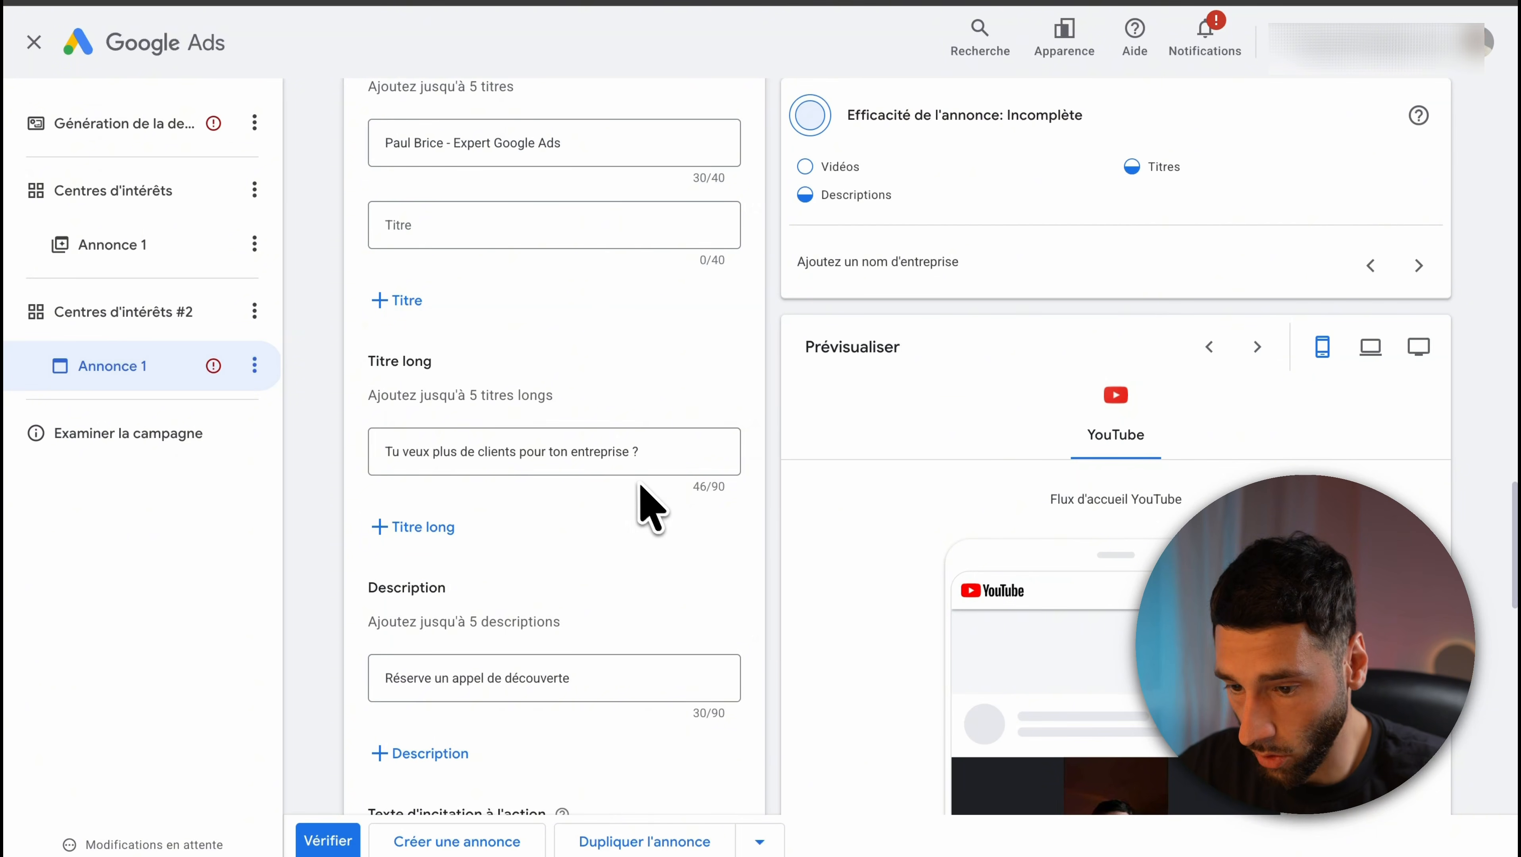
{"action": "scroll", "coordinate": [600, 522], "scroll_direction": "down", "scroll_amount": 1}
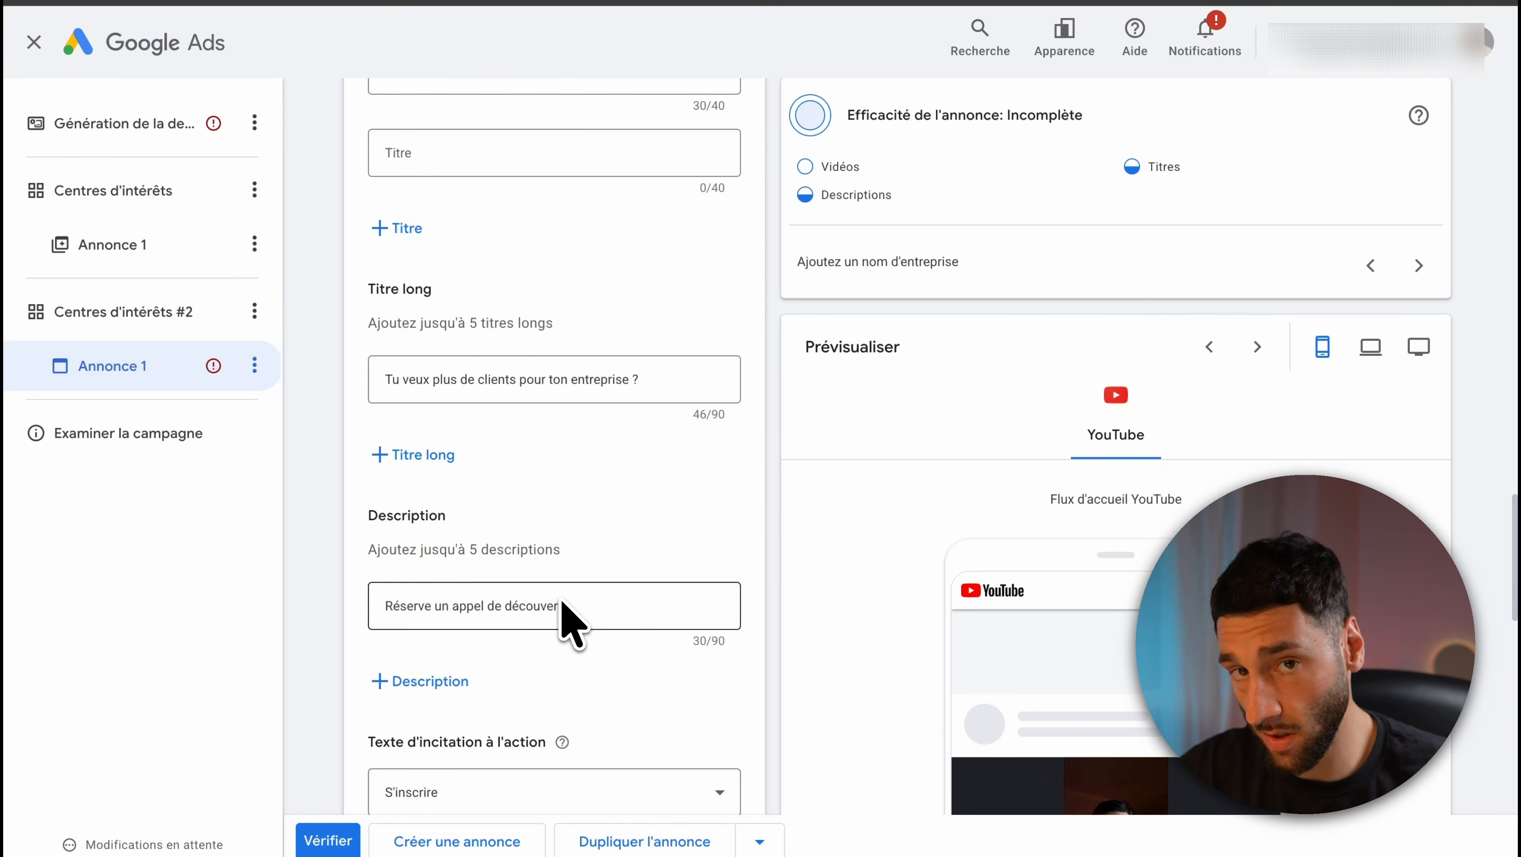
{"action": "scroll", "coordinate": [535, 393], "scroll_direction": "up", "scroll_amount": 2}
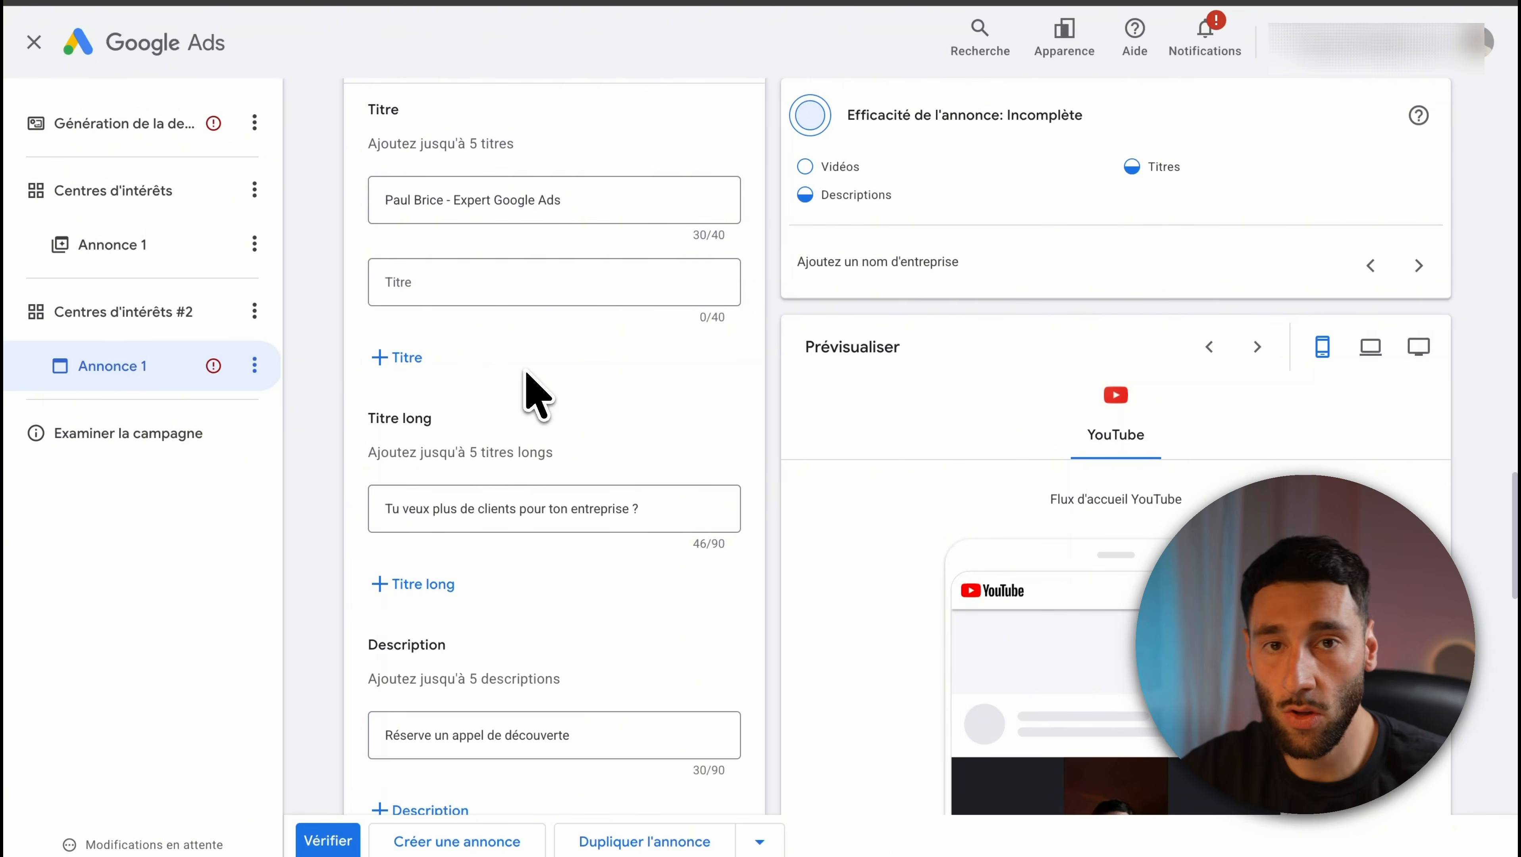
{"action": "scroll", "coordinate": [544, 442], "scroll_direction": "down", "scroll_amount": 5}
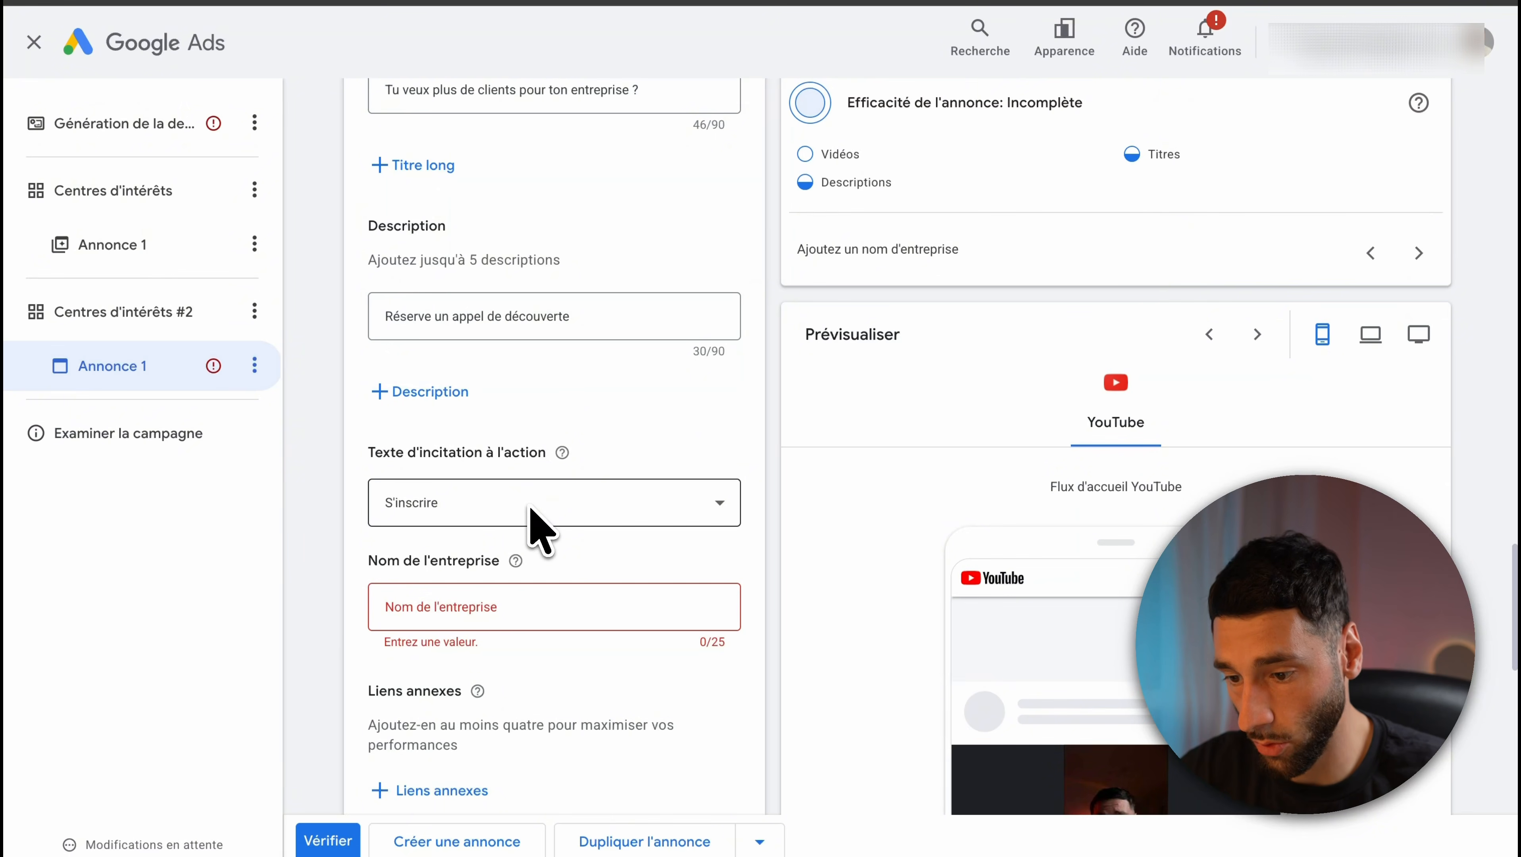
{"action": "scroll", "coordinate": [540, 529], "scroll_direction": "up", "scroll_amount": 15}
{"action": "scroll", "coordinate": [533, 299], "scroll_direction": "down", "scroll_amount": 4}
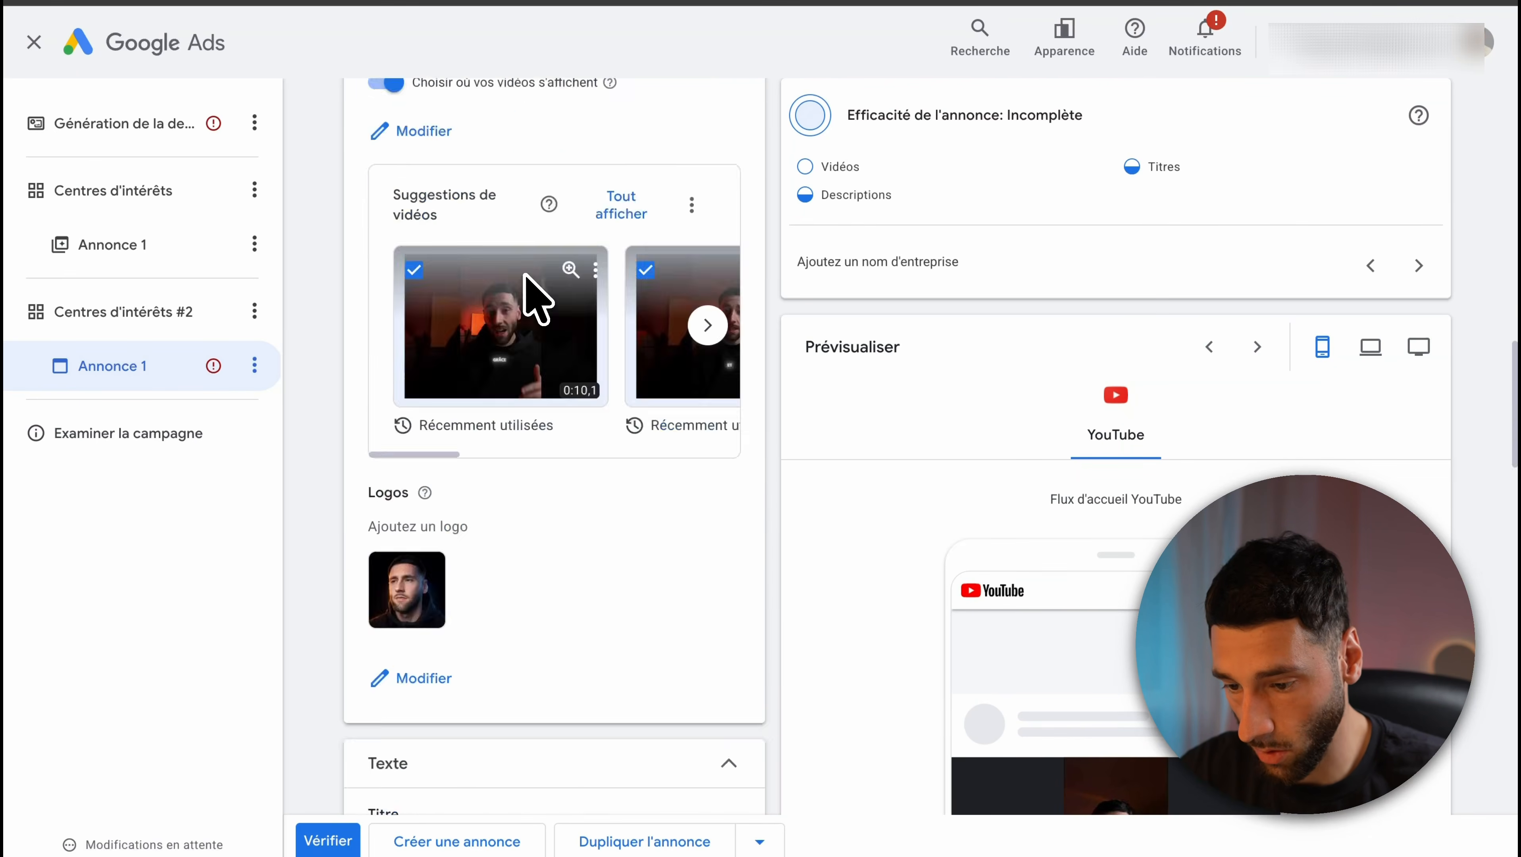
{"action": "scroll", "coordinate": [528, 300], "scroll_direction": "down", "scroll_amount": 10}
{"action": "left_click", "coordinate": [500, 400]}
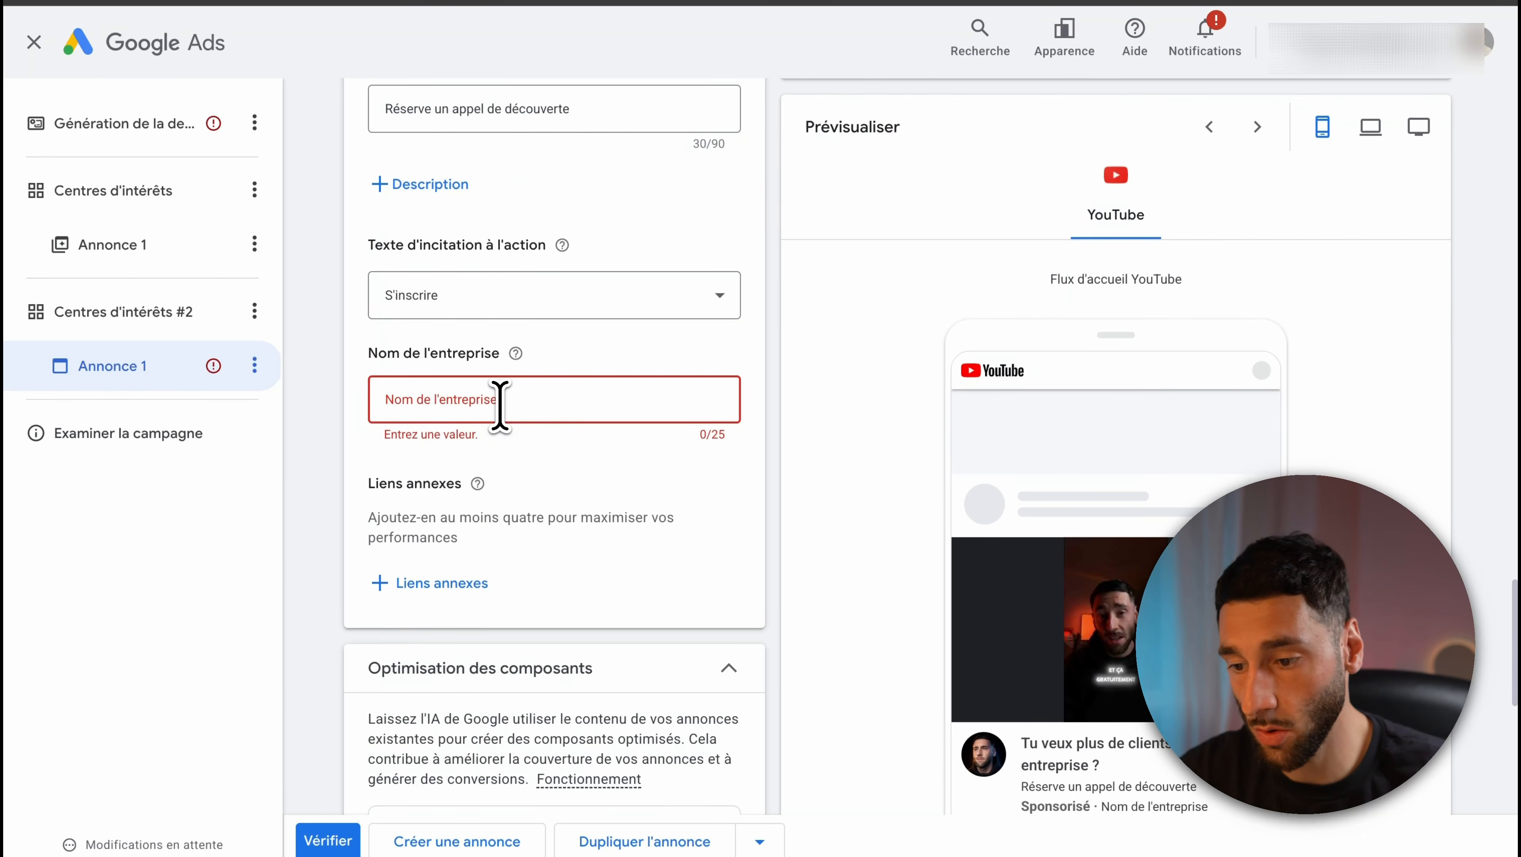
Examine the sitelinks section and the asset optimisation (Optimisation des composants) options for video and image, including the explanation of how they work.
{"action": "scroll", "coordinate": [516, 562], "scroll_direction": "down", "scroll_amount": 1}
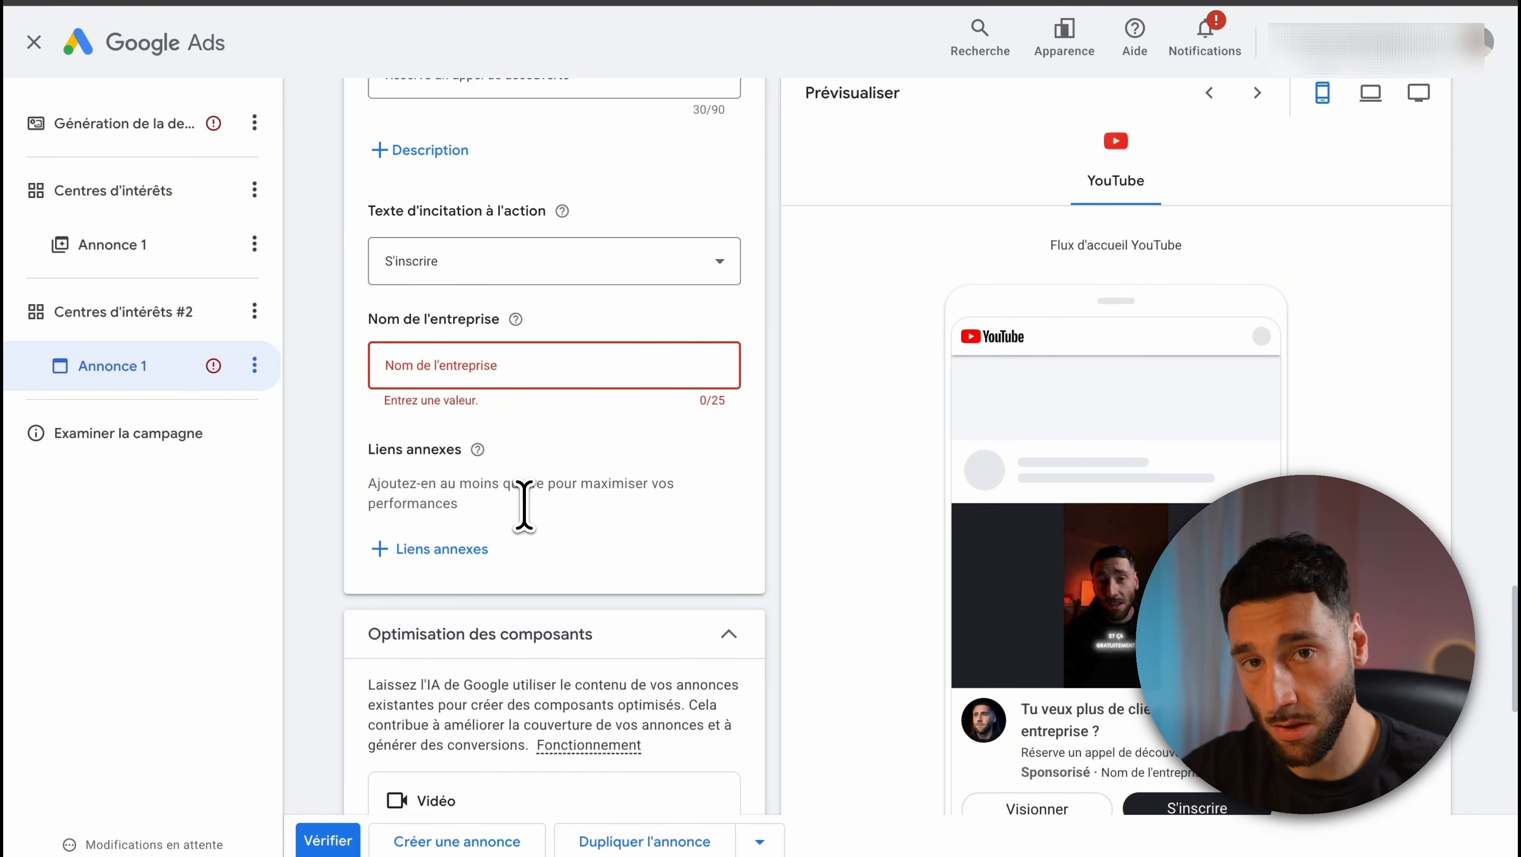
{"action": "scroll", "coordinate": [484, 444], "scroll_direction": "down", "scroll_amount": 5}
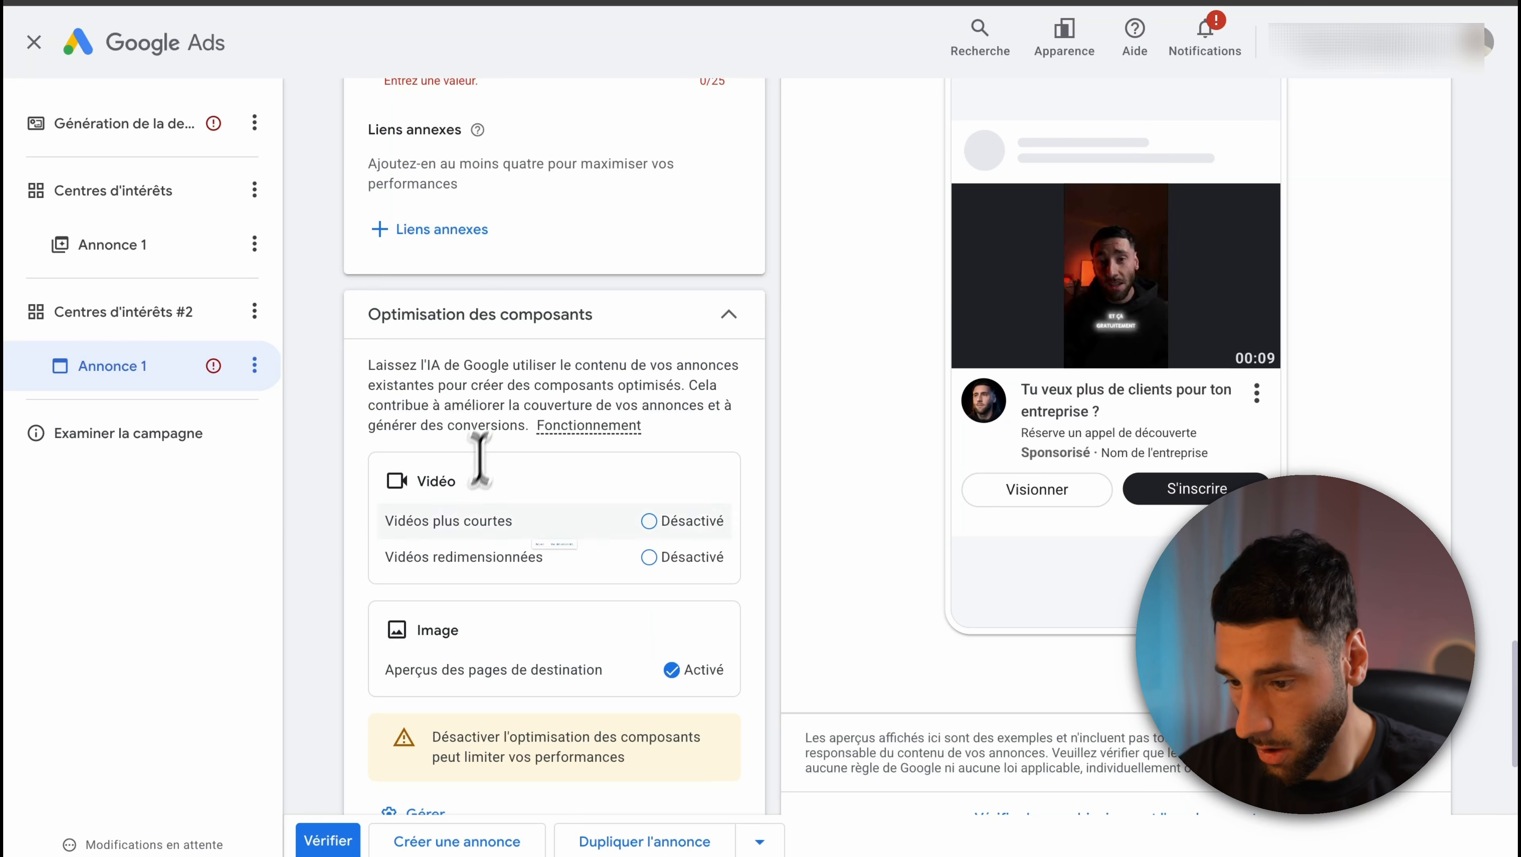
{"action": "scroll", "coordinate": [485, 444], "scroll_direction": "down", "scroll_amount": 1}
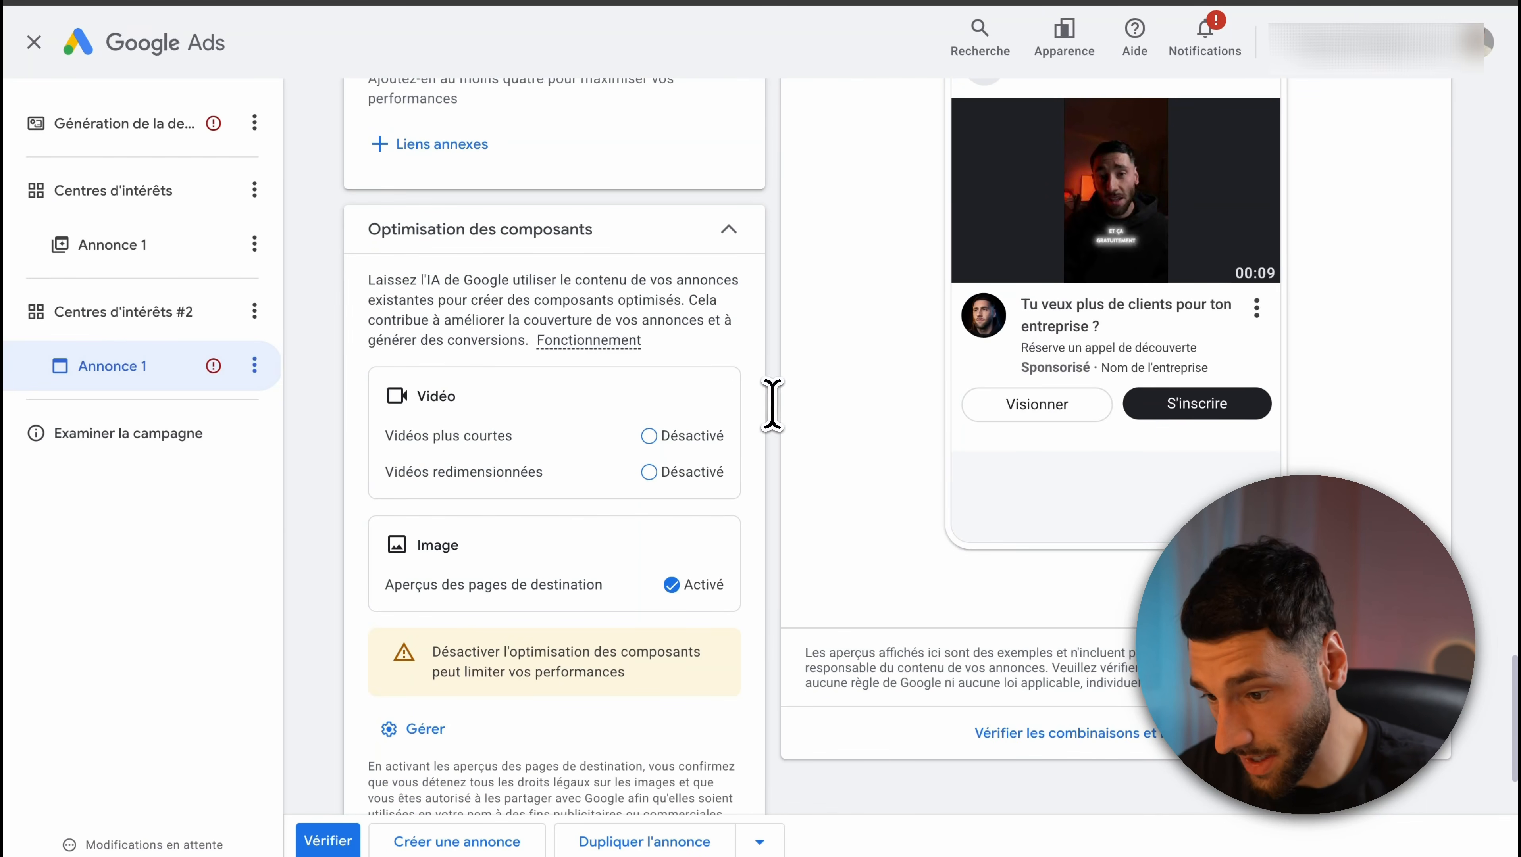
{"action": "mouse_move", "coordinate": [499, 431]}
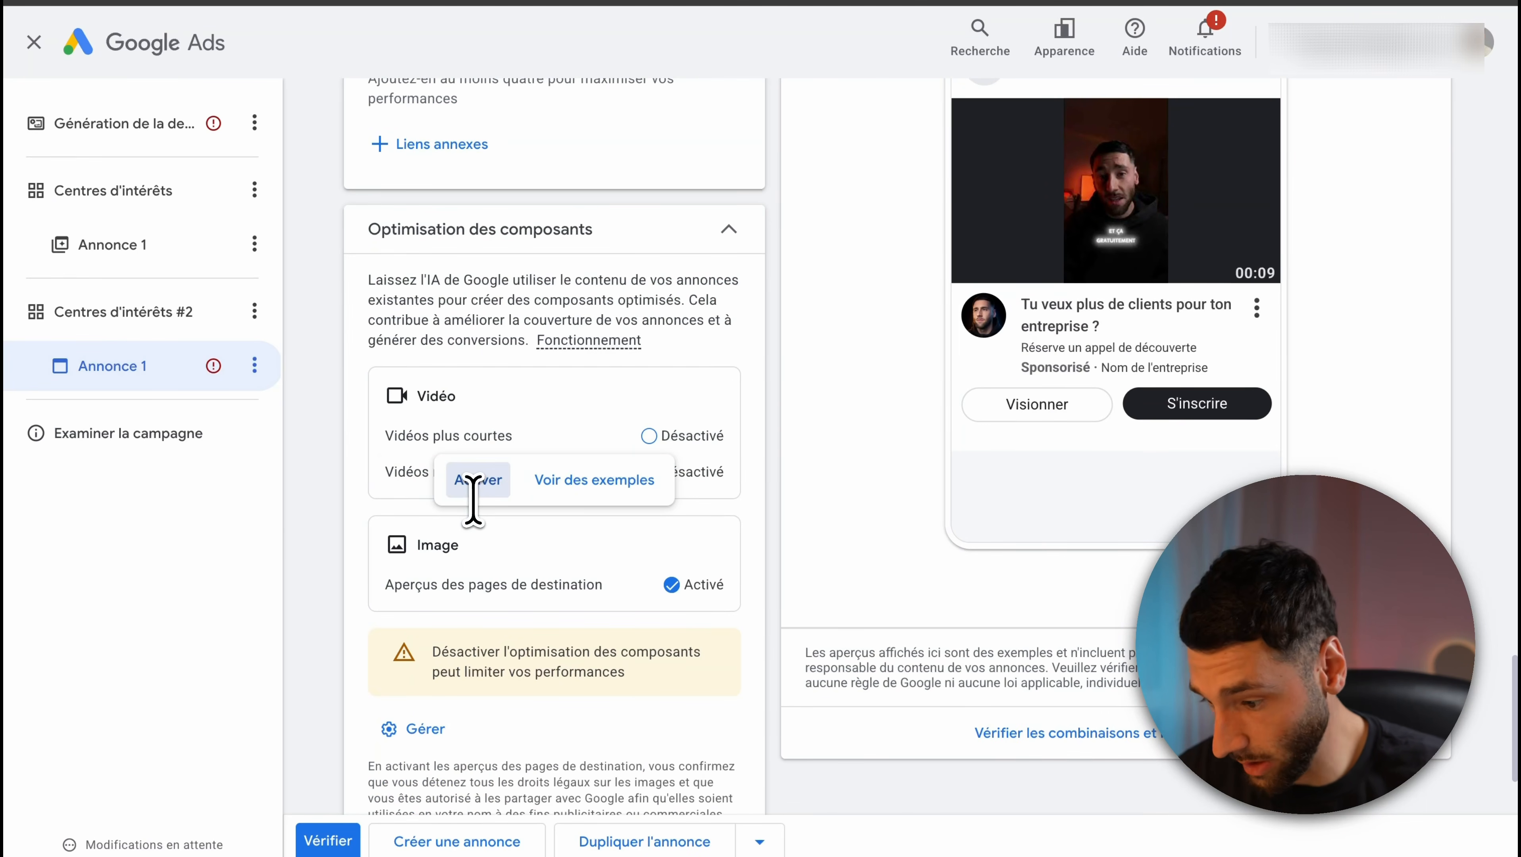
{"action": "mouse_move", "coordinate": [574, 348]}
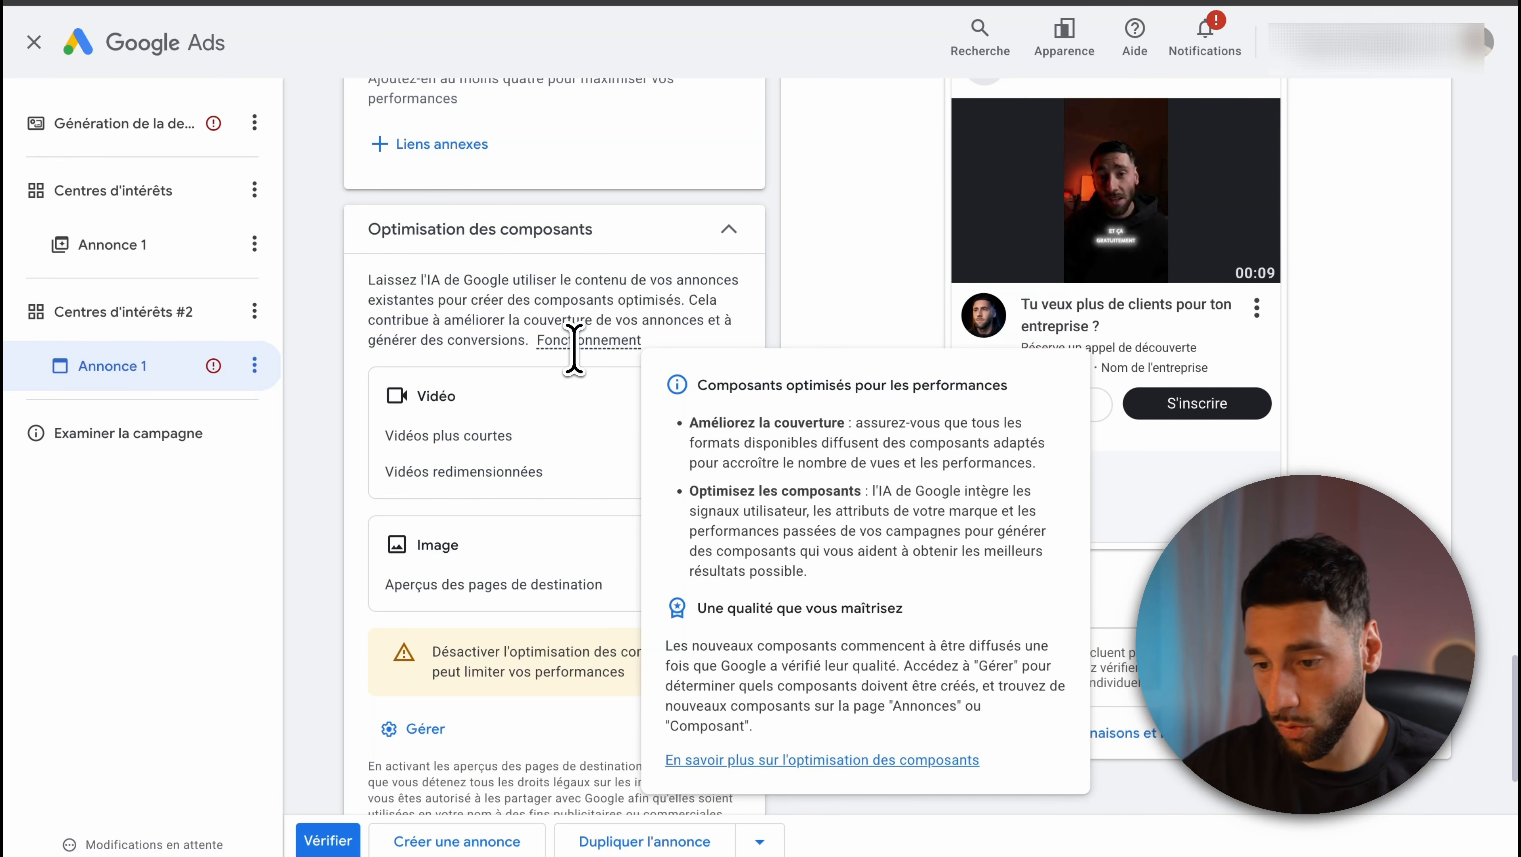
{"action": "scroll", "coordinate": [598, 543], "scroll_direction": "down", "scroll_amount": 2}
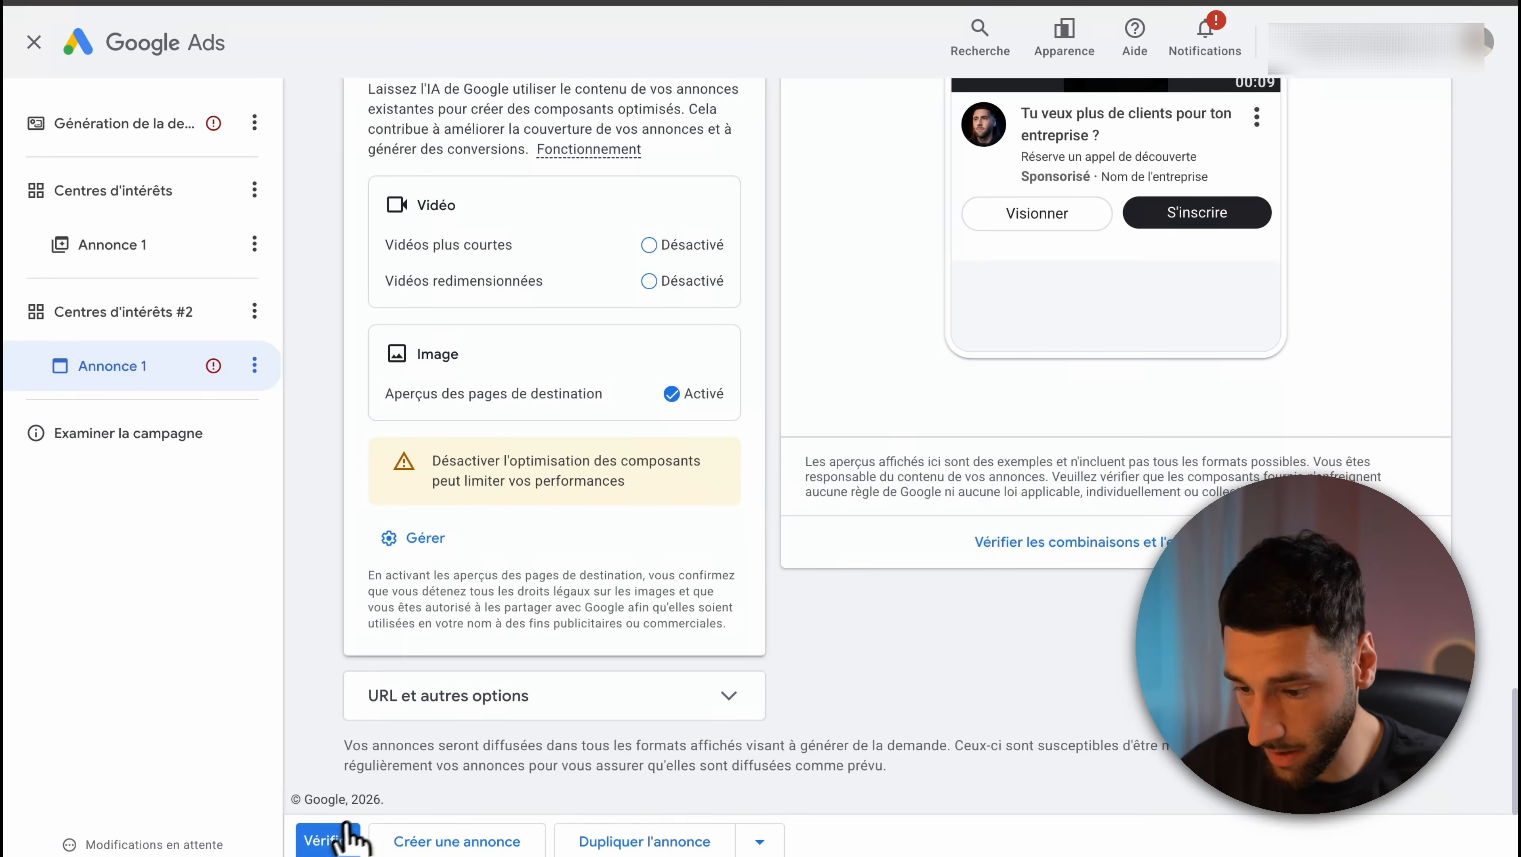
Proceed to the campaign verification, check the summary and budget options, and publish the campaign.
{"action": "left_click", "coordinate": [329, 841]}
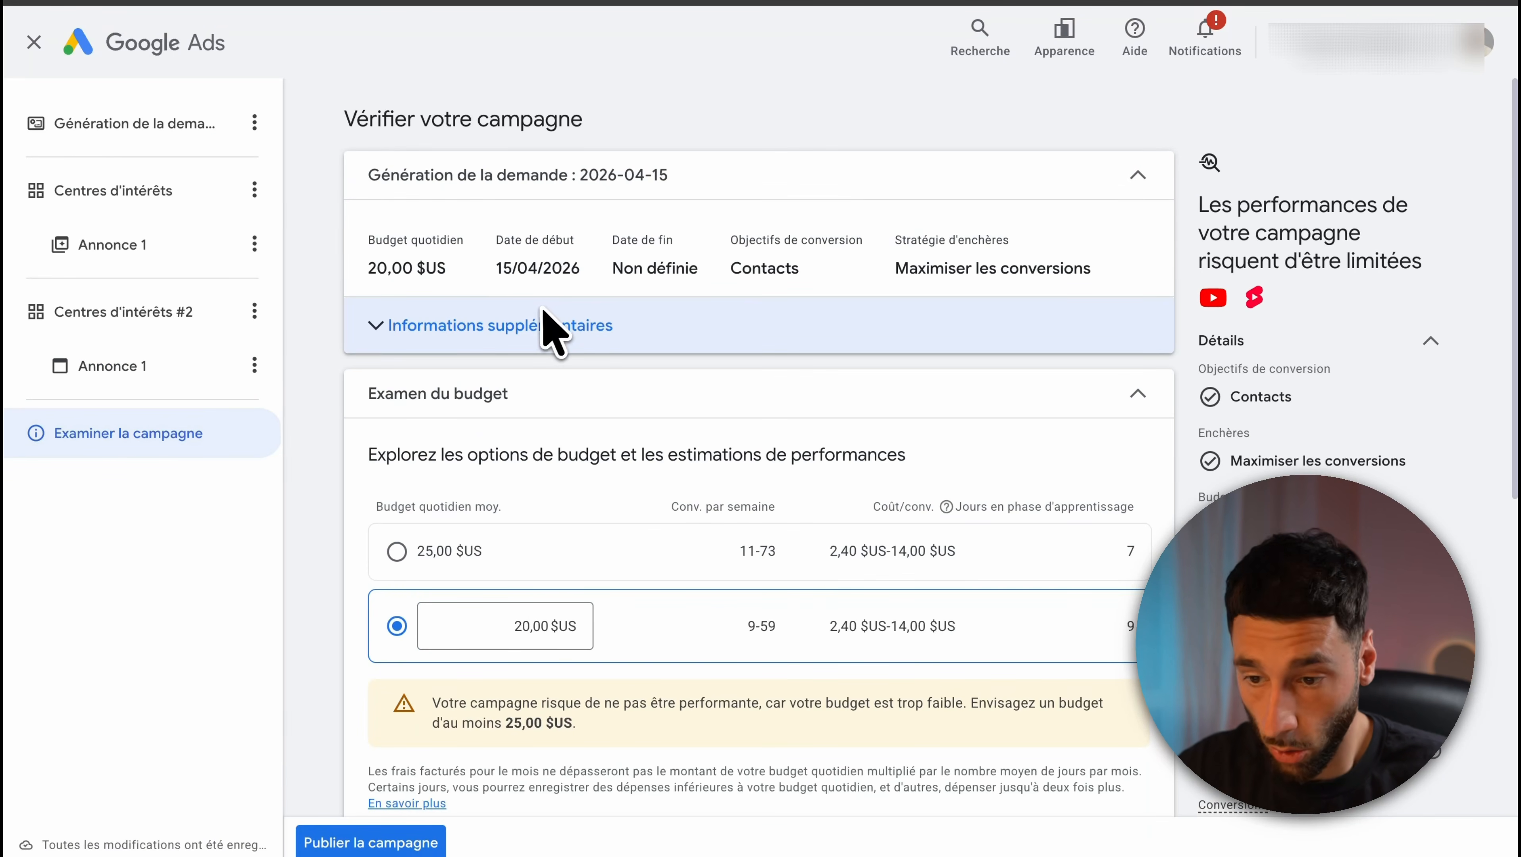
{"action": "scroll", "coordinate": [547, 351], "scroll_direction": "down", "scroll_amount": 2}
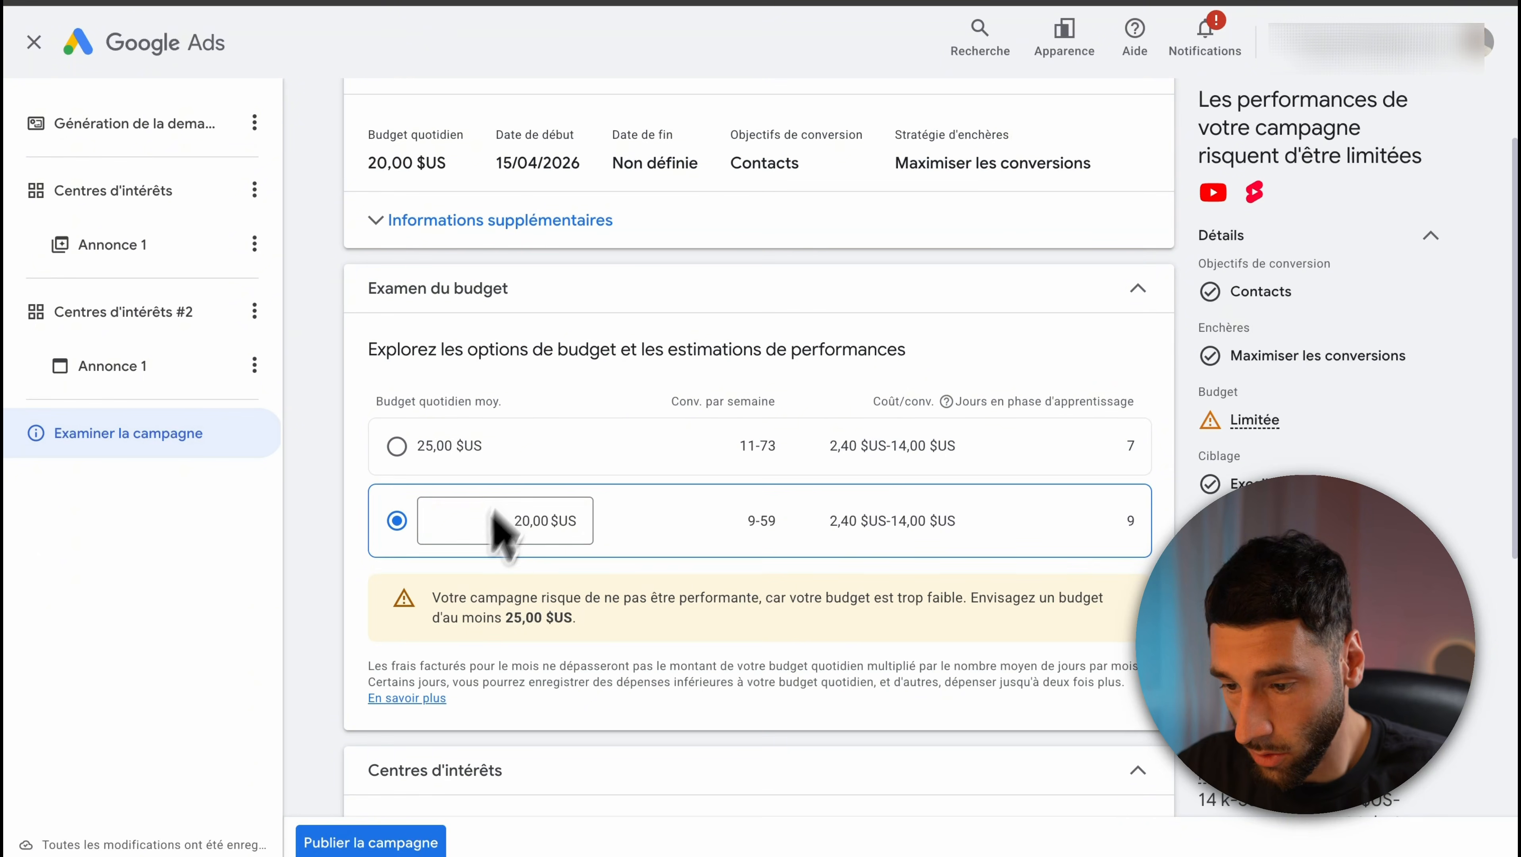
{"action": "left_click", "coordinate": [377, 844]}
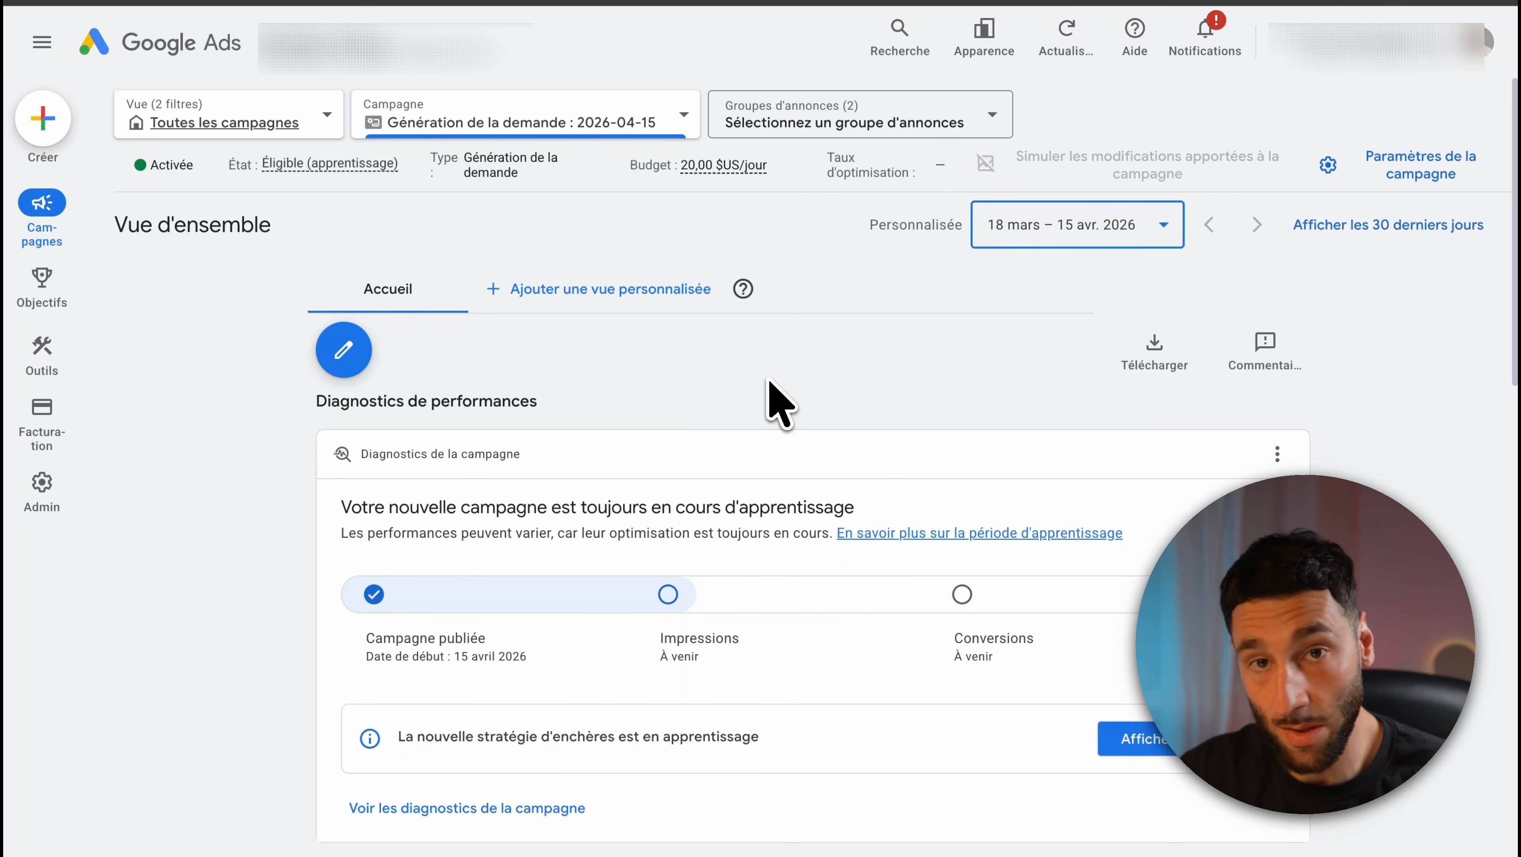
Open the report on where and when ads were shown and display the placements (Où les annonces ont été diffusées).
{"action": "mouse_move", "coordinate": [42, 207]}
{"action": "left_click", "coordinate": [163, 336]}
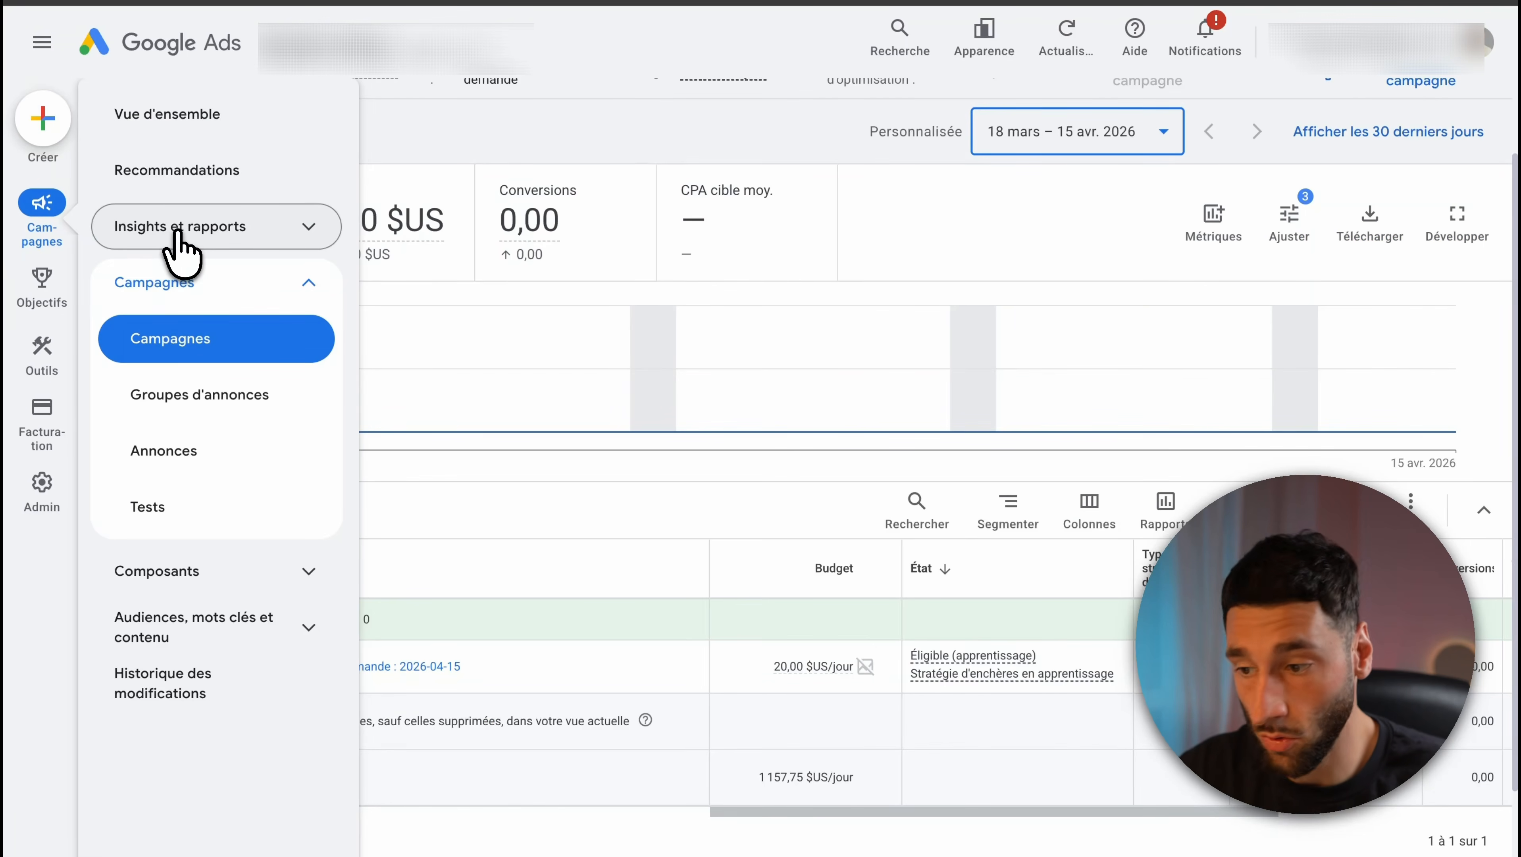
{"action": "left_click", "coordinate": [178, 233]}
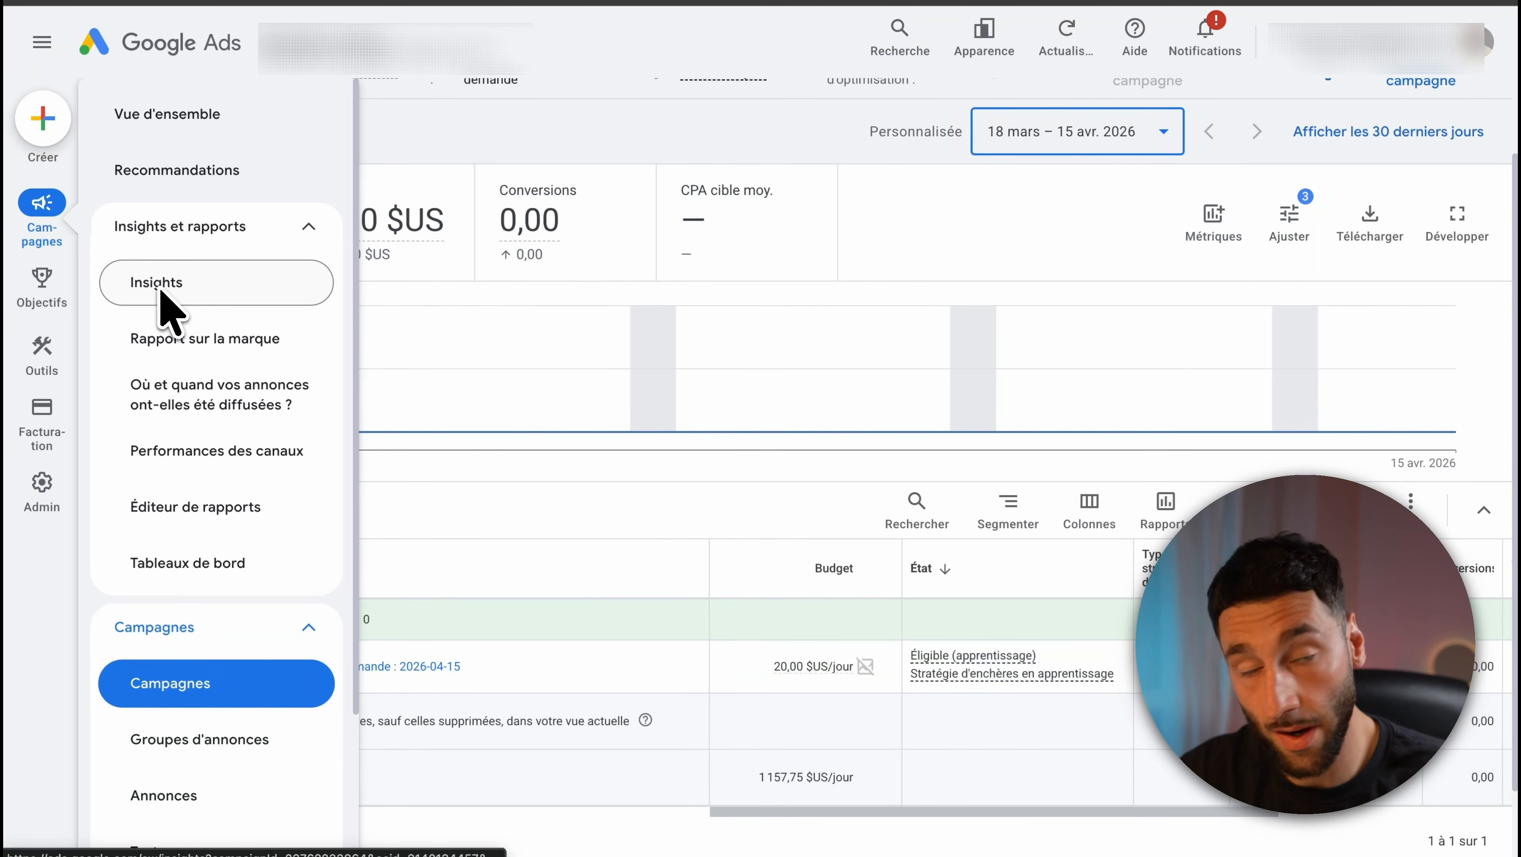
{"action": "left_click", "coordinate": [173, 394]}
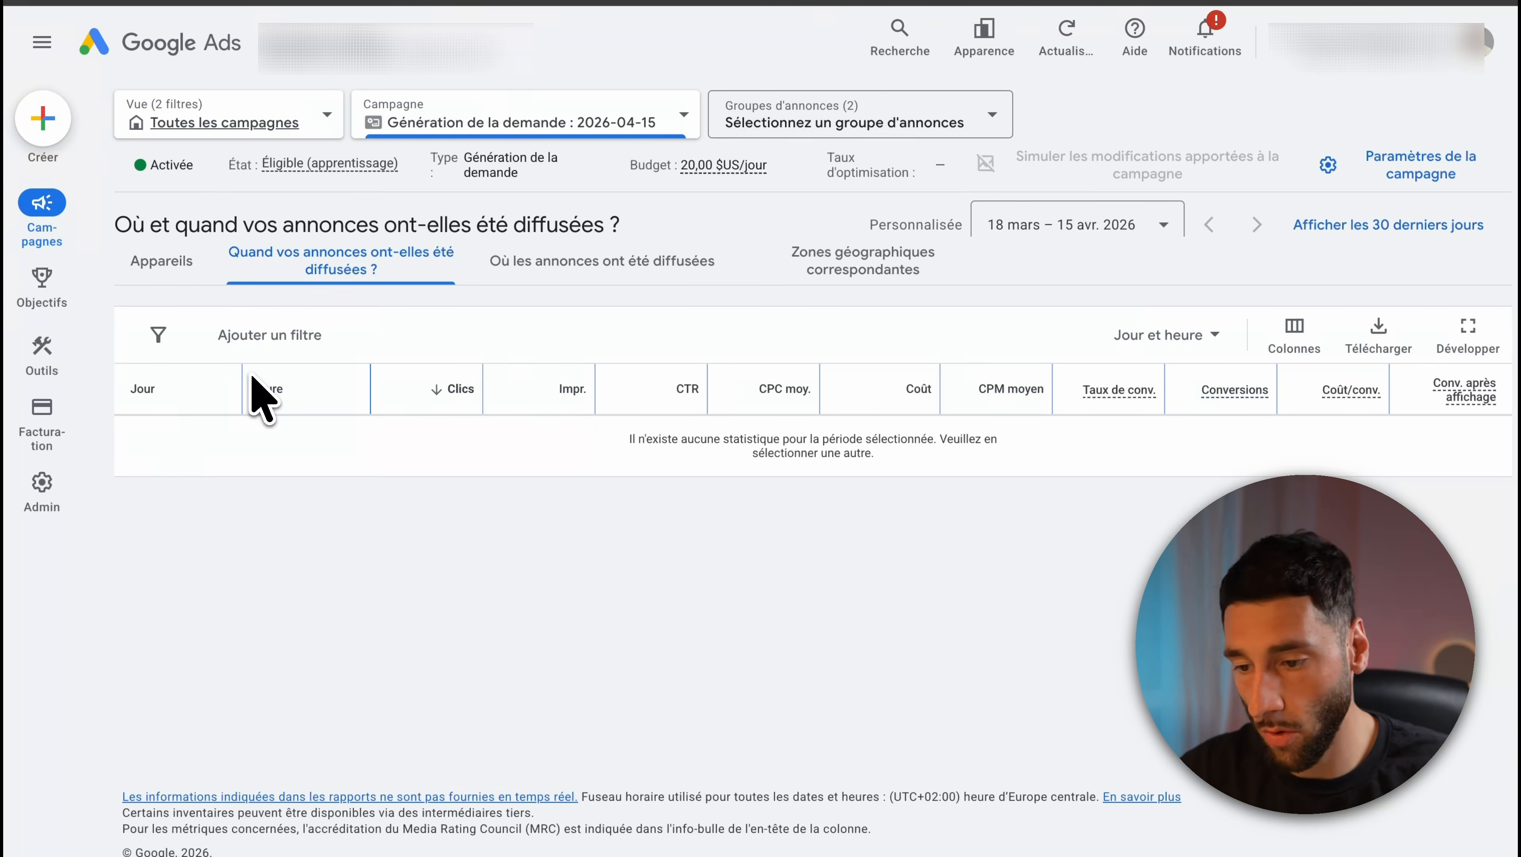
{"action": "left_click", "coordinate": [603, 262]}
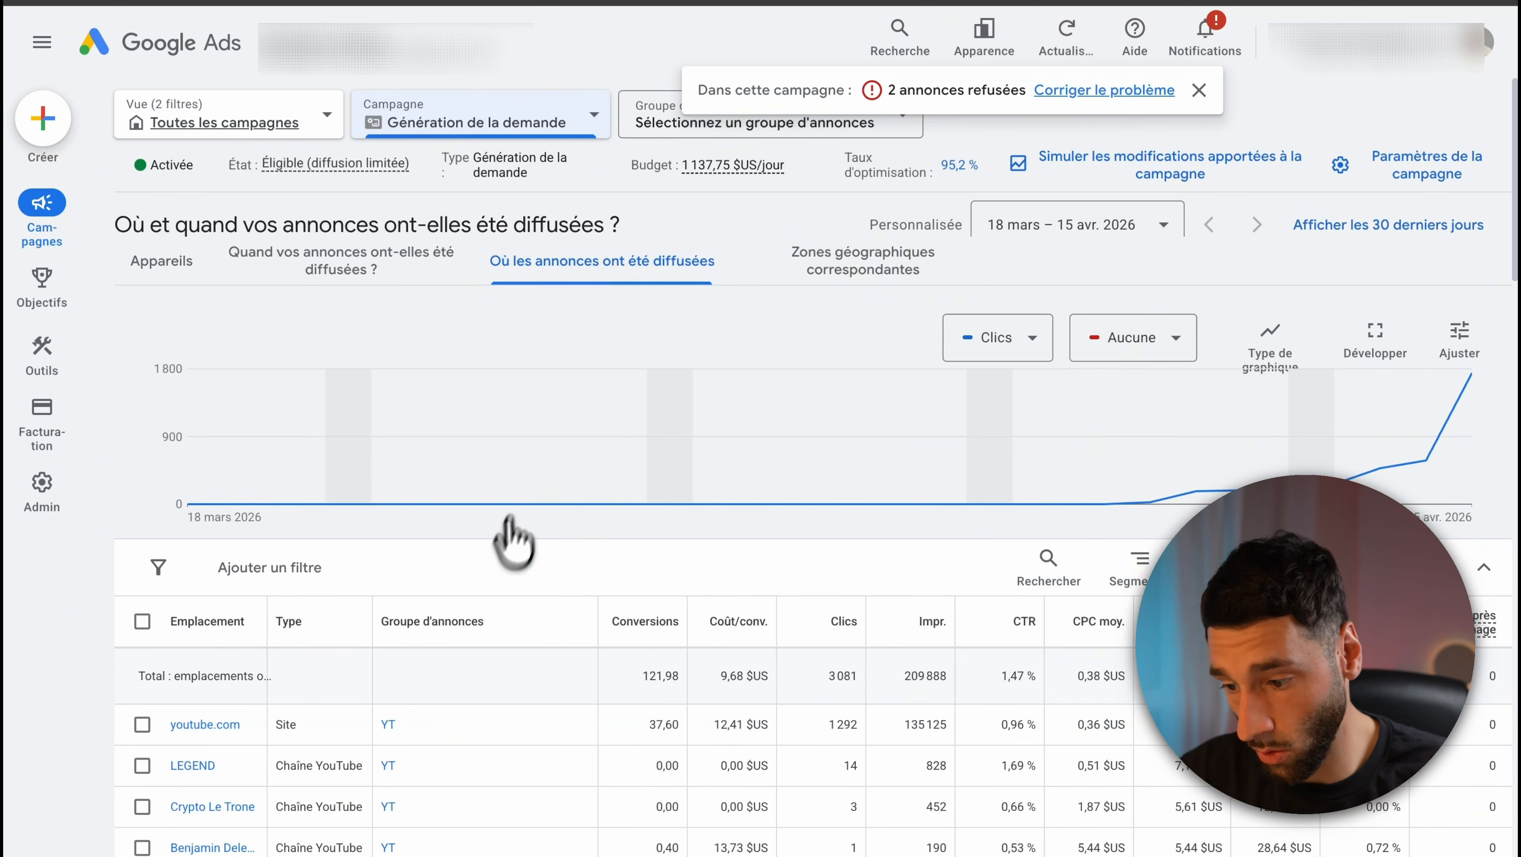
Select the LEGEND YouTube channel among the placements and open the options for excluding it.
{"action": "scroll", "coordinate": [519, 517], "scroll_direction": "down", "scroll_amount": 1}
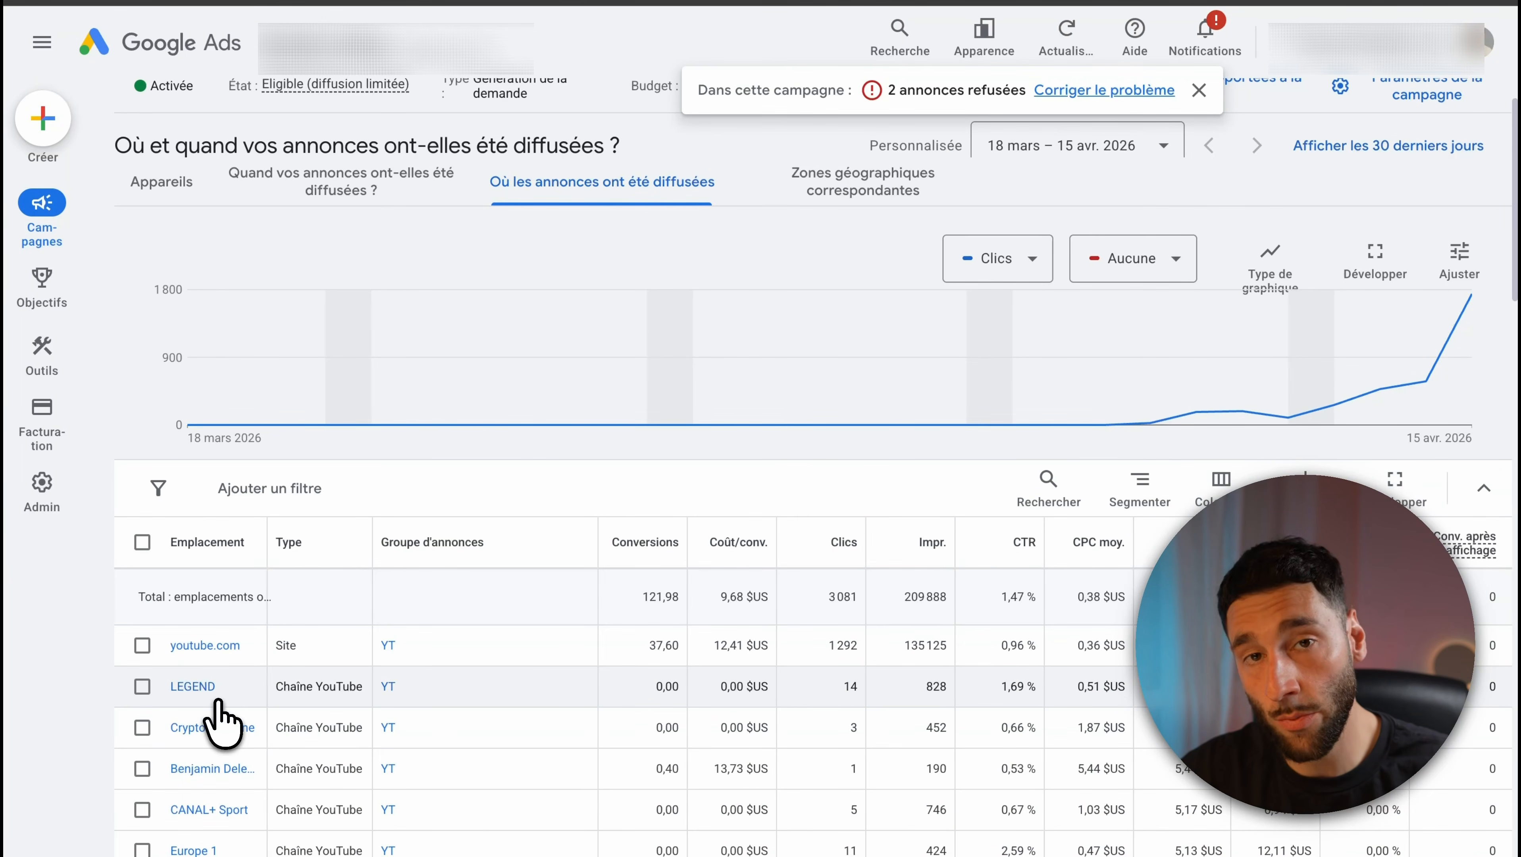
{"action": "left_click", "coordinate": [142, 687]}
{"action": "left_click", "coordinate": [354, 489]}
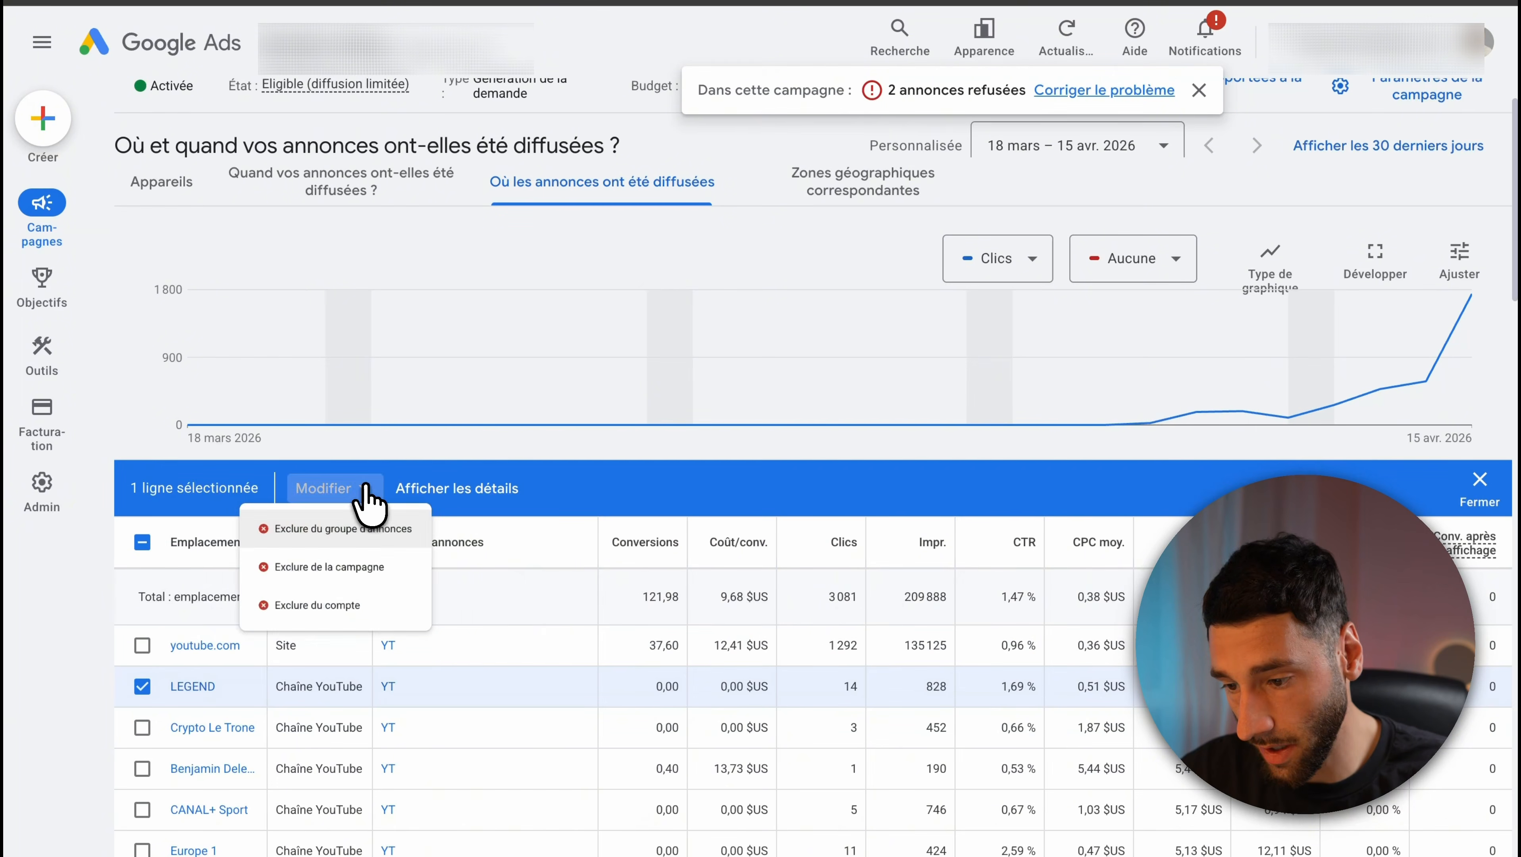